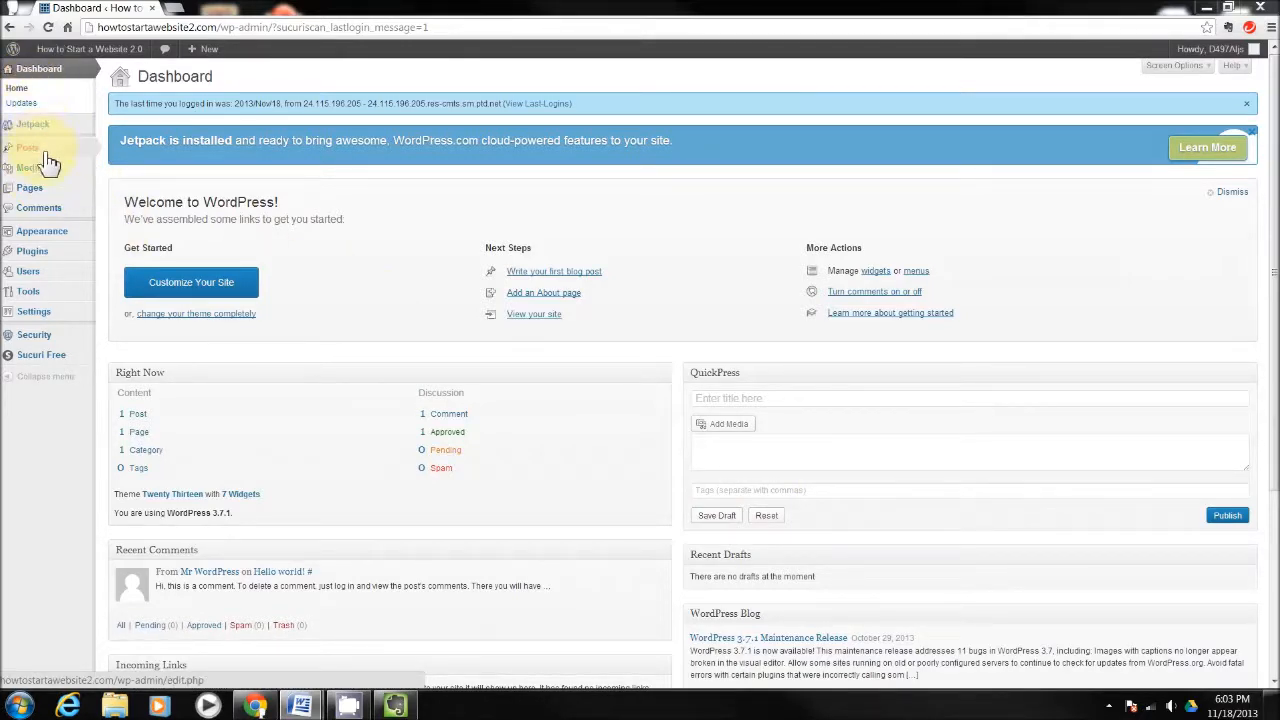
- Create a new page for the website and go to its title
mouse_move(35, 202)
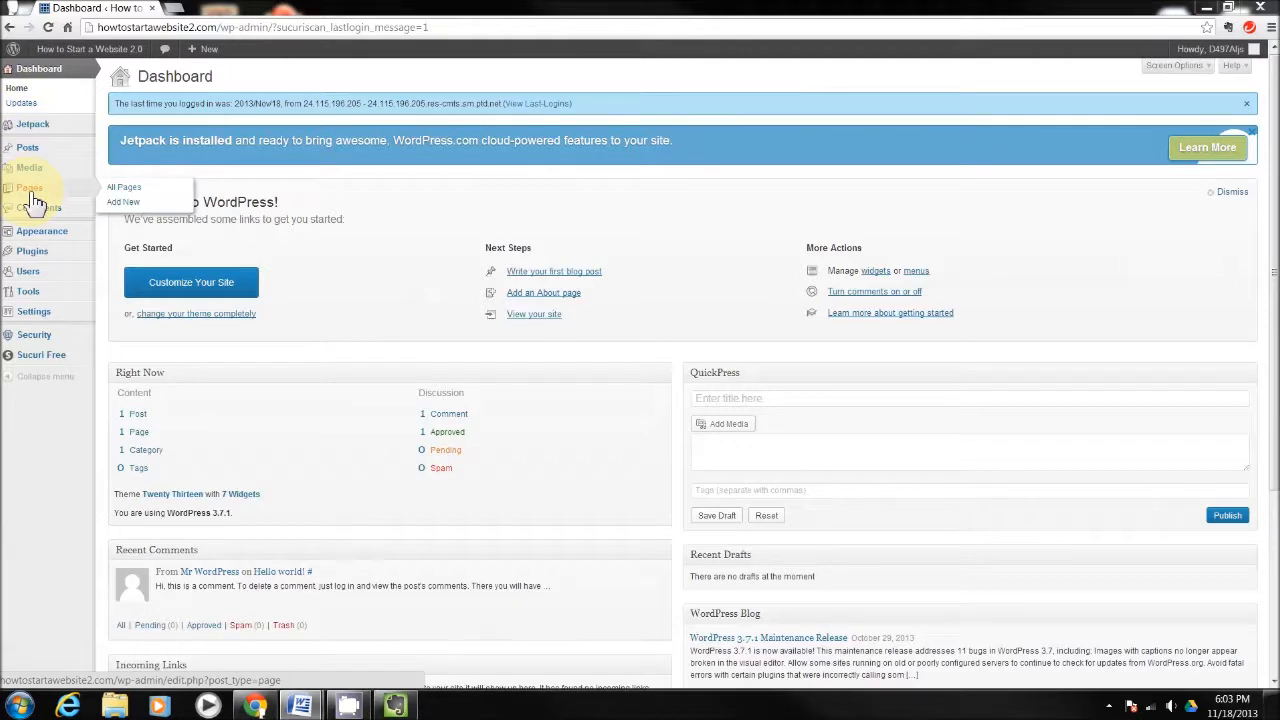
left_click(127, 207)
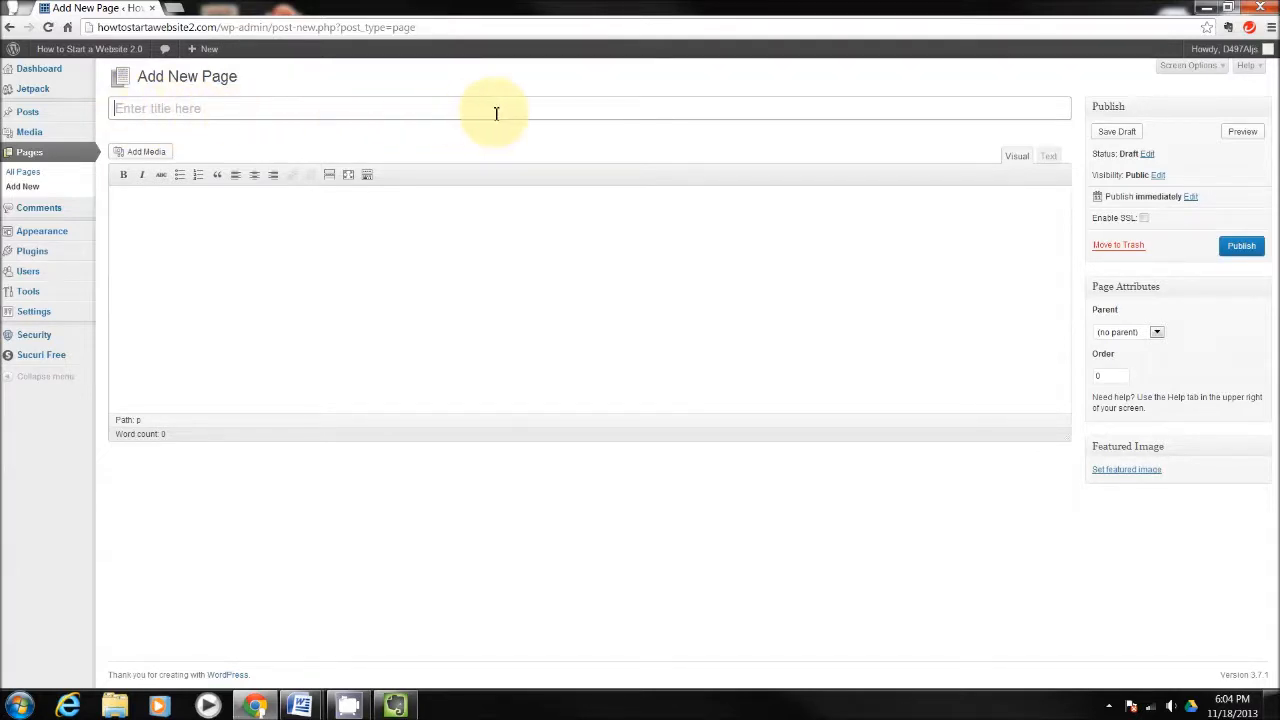
left_click(288, 113)
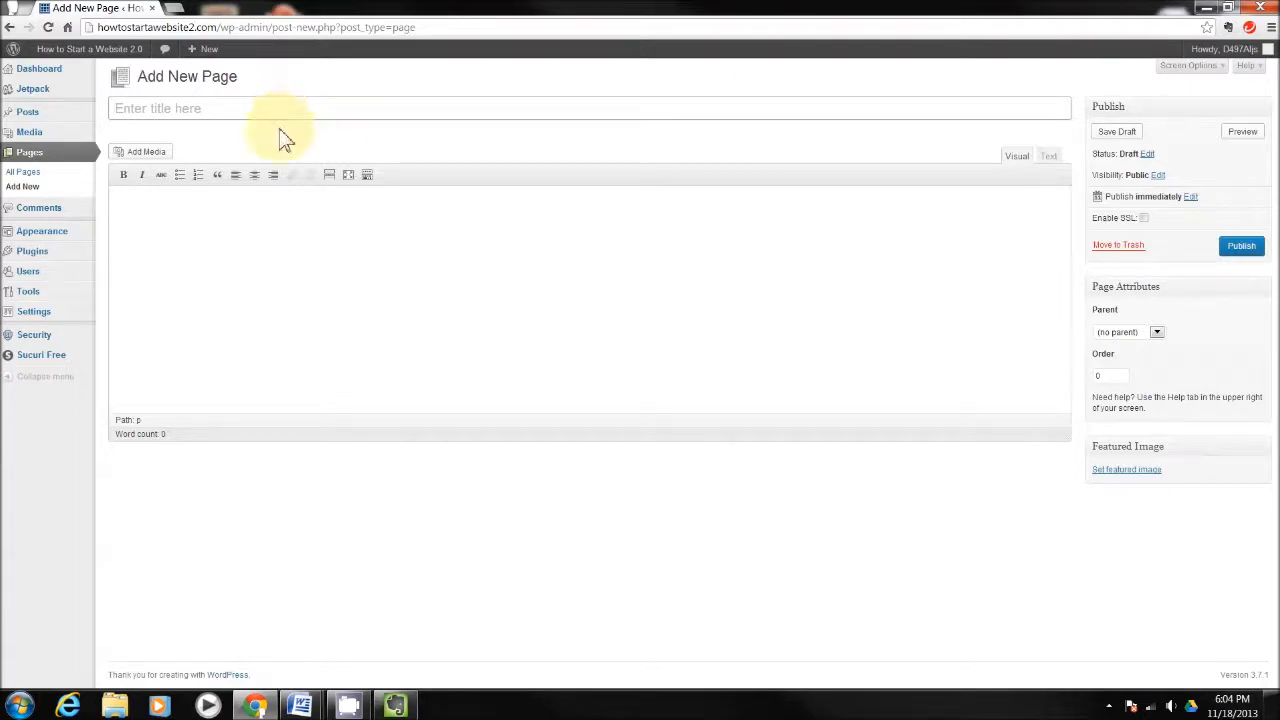
- Enter the sample text "dadfasdffd" in the page body, followed by bold "adsfdsf" and bold italic "adsfdasfdsa"
left_click(267, 243)
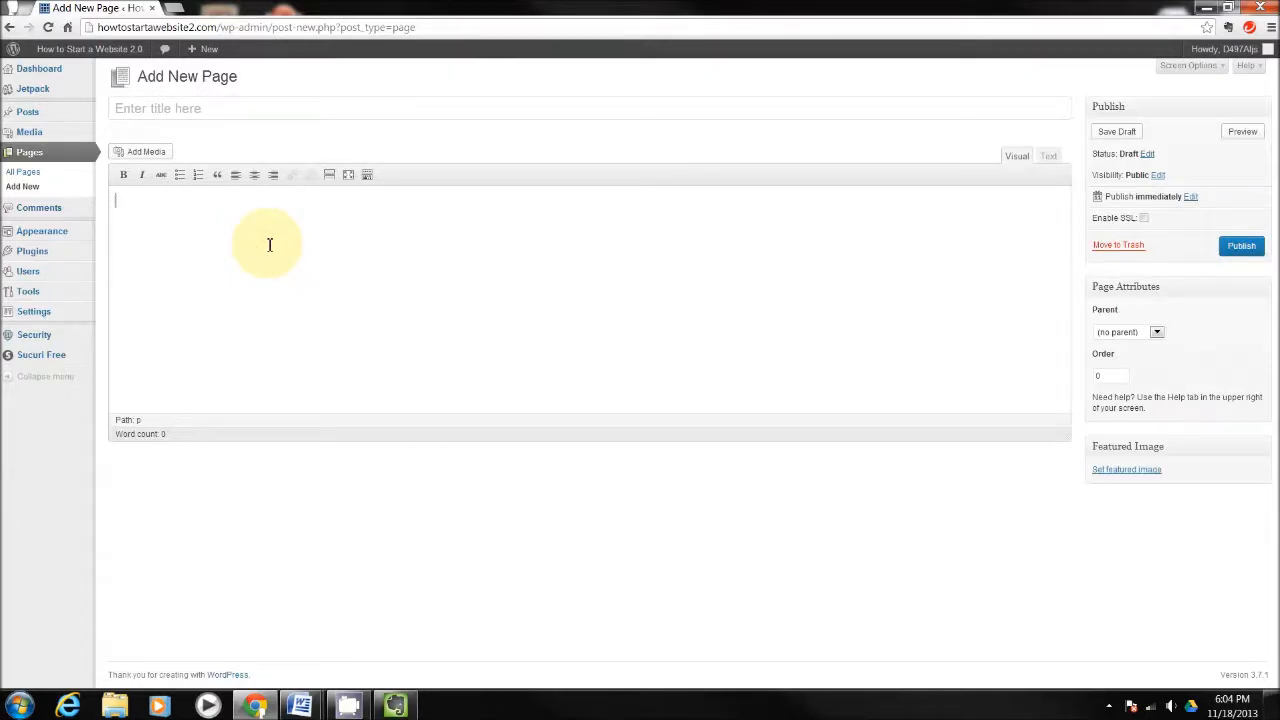
type("dadfasdffd")
left_click(125, 178)
type("adsfdsfadsf")
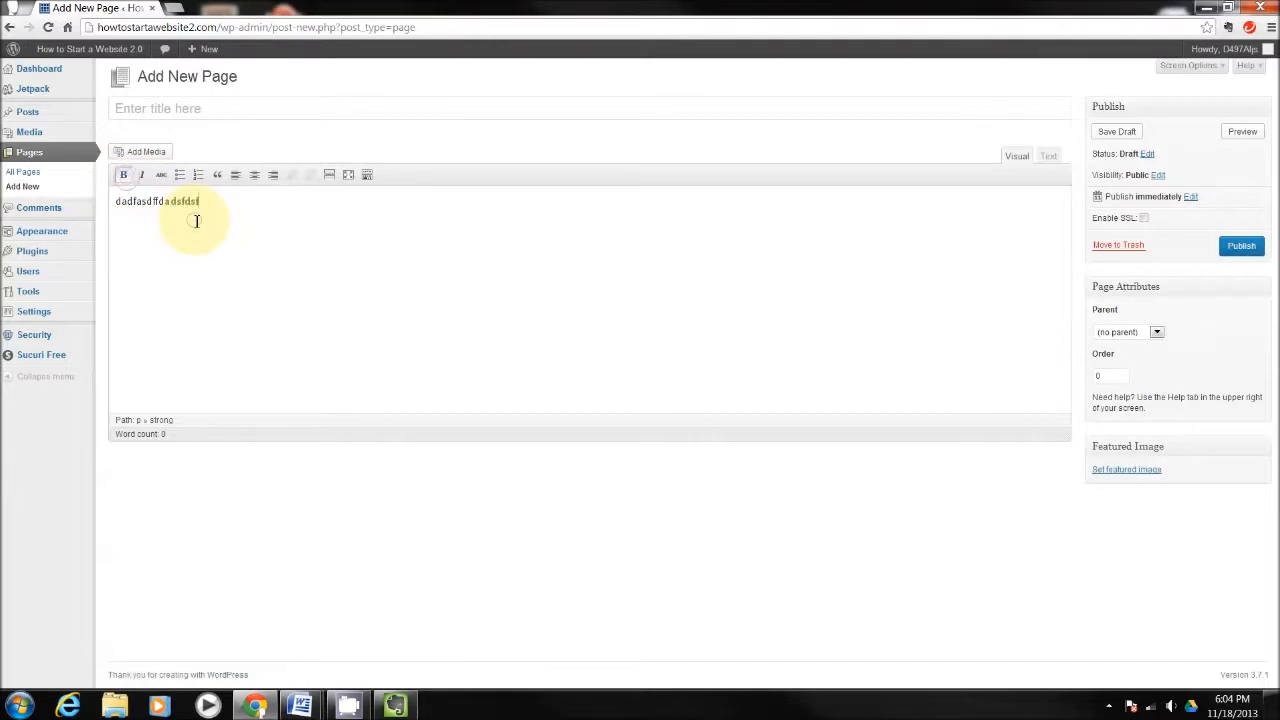
left_click(143, 176)
type("dasfdsa")
- Turn the sample line into a bulleted list and add the items "asdfas", "asdfdas" and "asdf"
left_click(180, 176)
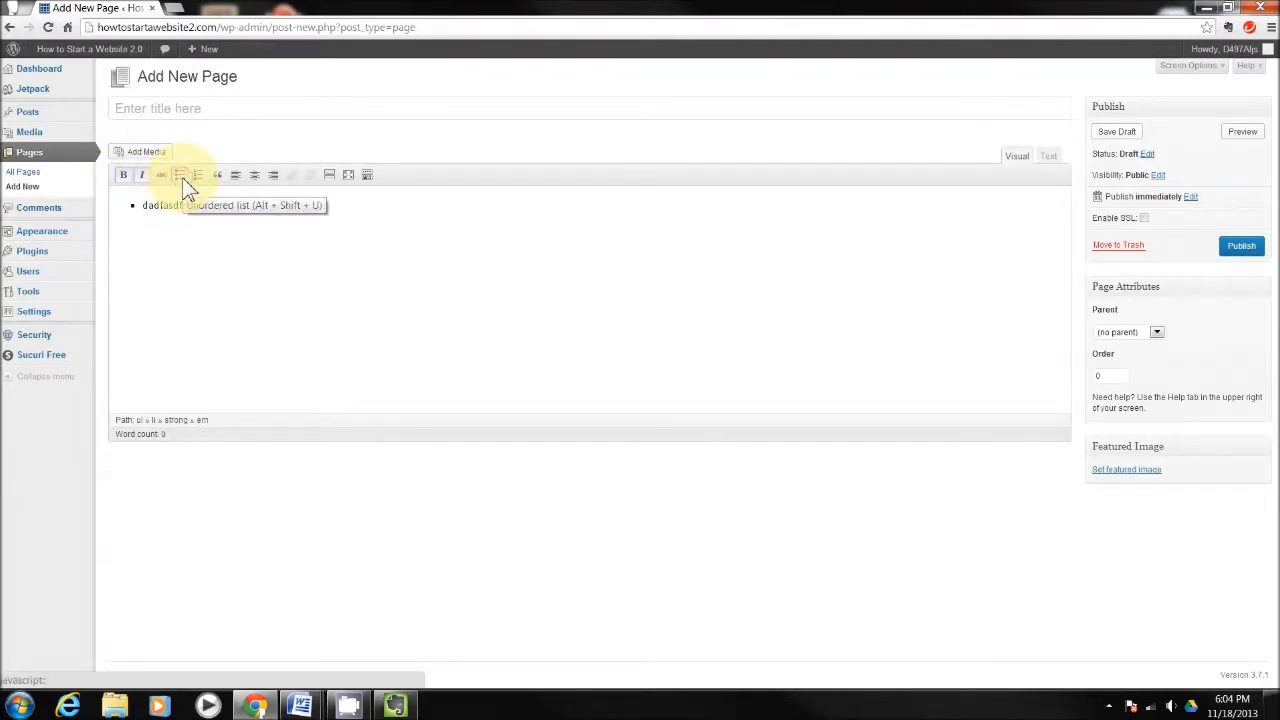
key("Return")
type("asdfas")
key("Return")
type("asdfdas")
key("Return")
type("asdf")
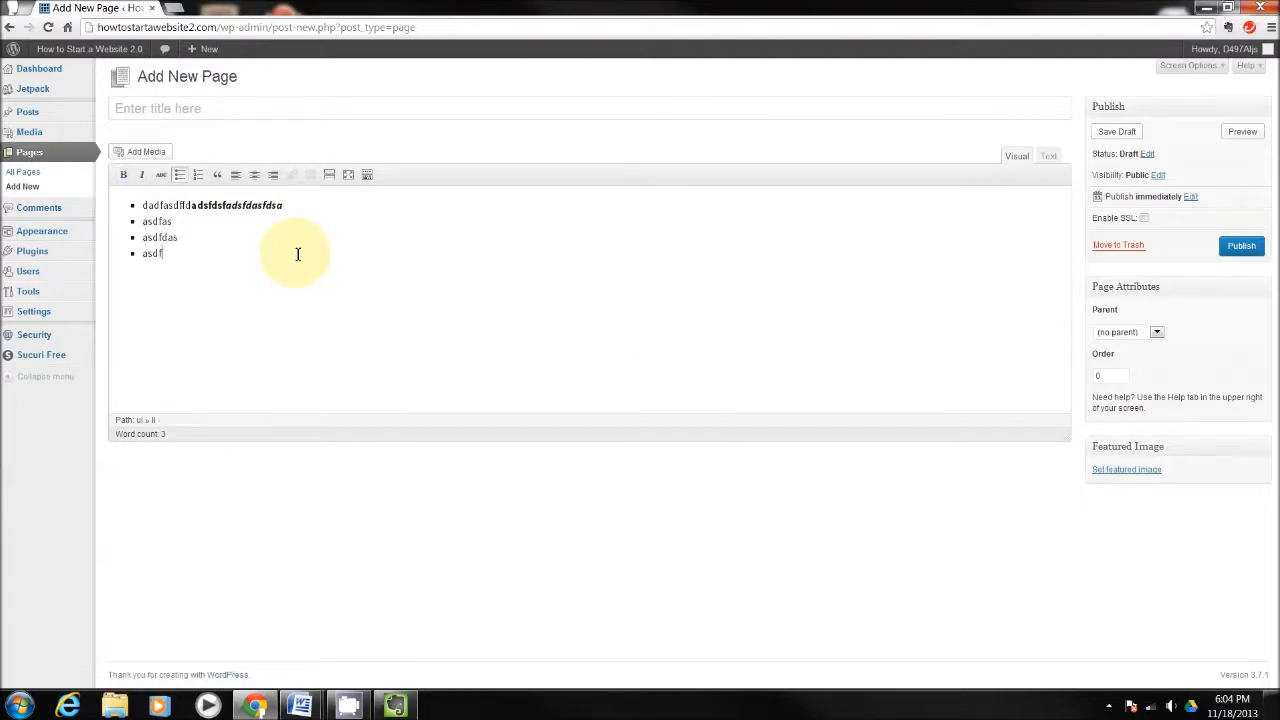
- Convert the last bullet to a numbered list, extend it with "adsfa", and add the items "adsfas" and "adsf"
left_click(198, 178)
type("adsfa")
key("Return")
type("adsfas")
key("Return")
type("adsf")
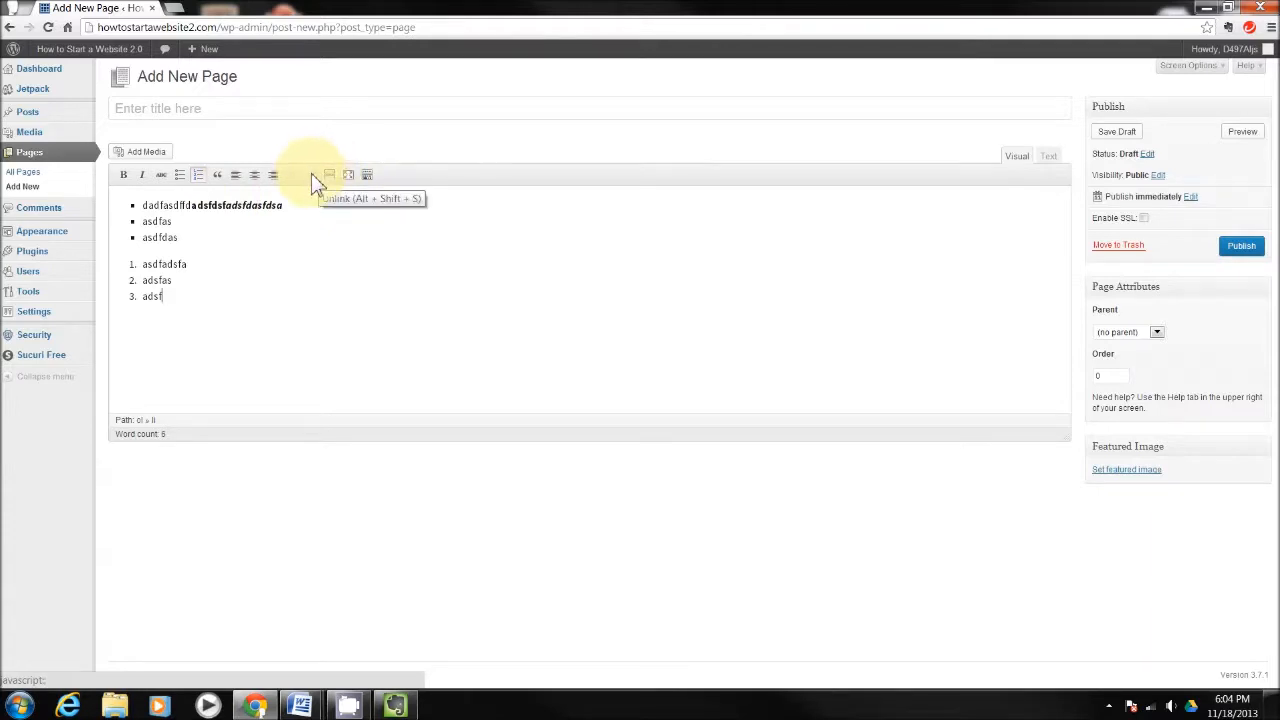
- Show the editor's extra formatting options, format the last numbered item as Heading 1 and extend it with "adsfads"
left_click(367, 175)
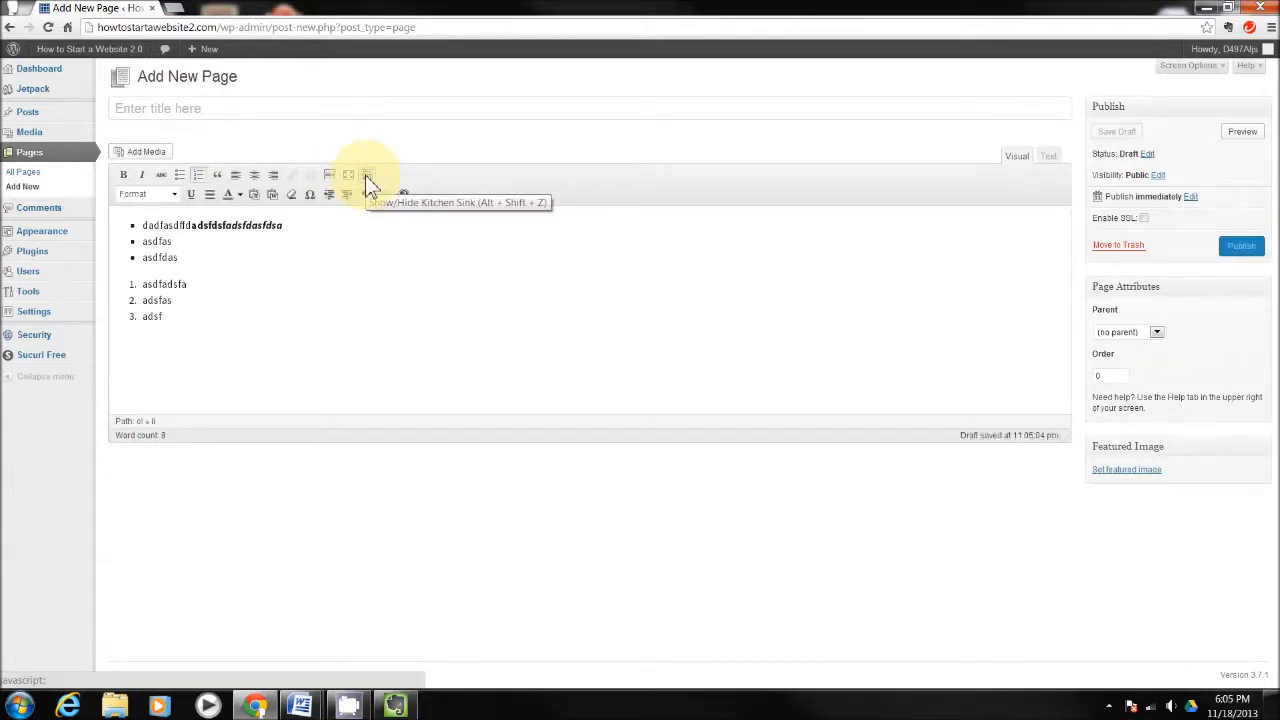
left_click(172, 195)
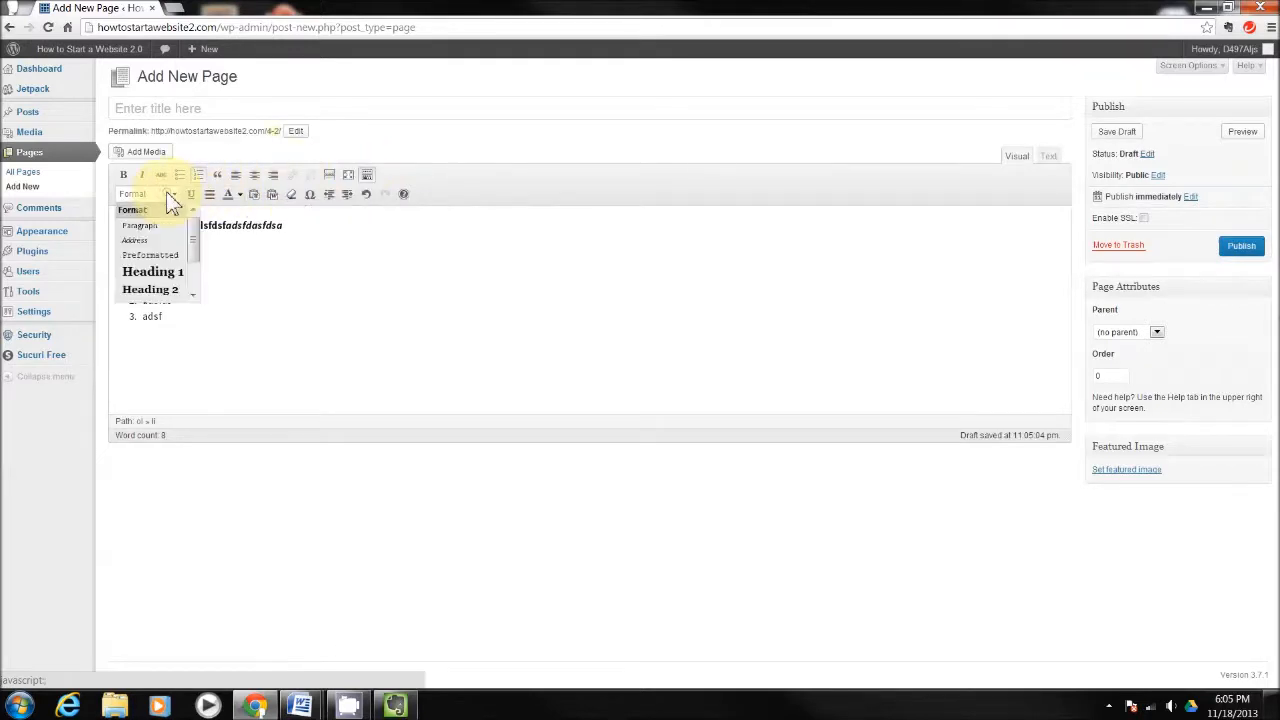
left_click(152, 270)
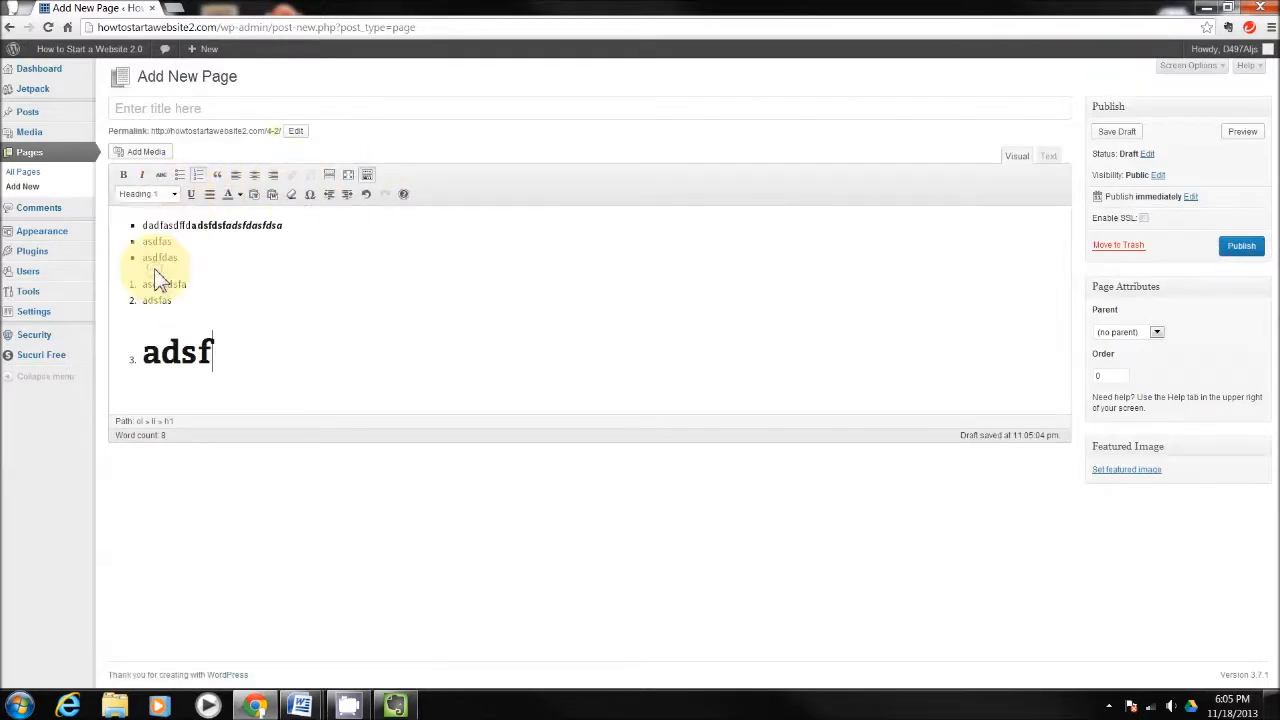
type("adsfads")
key("Return")
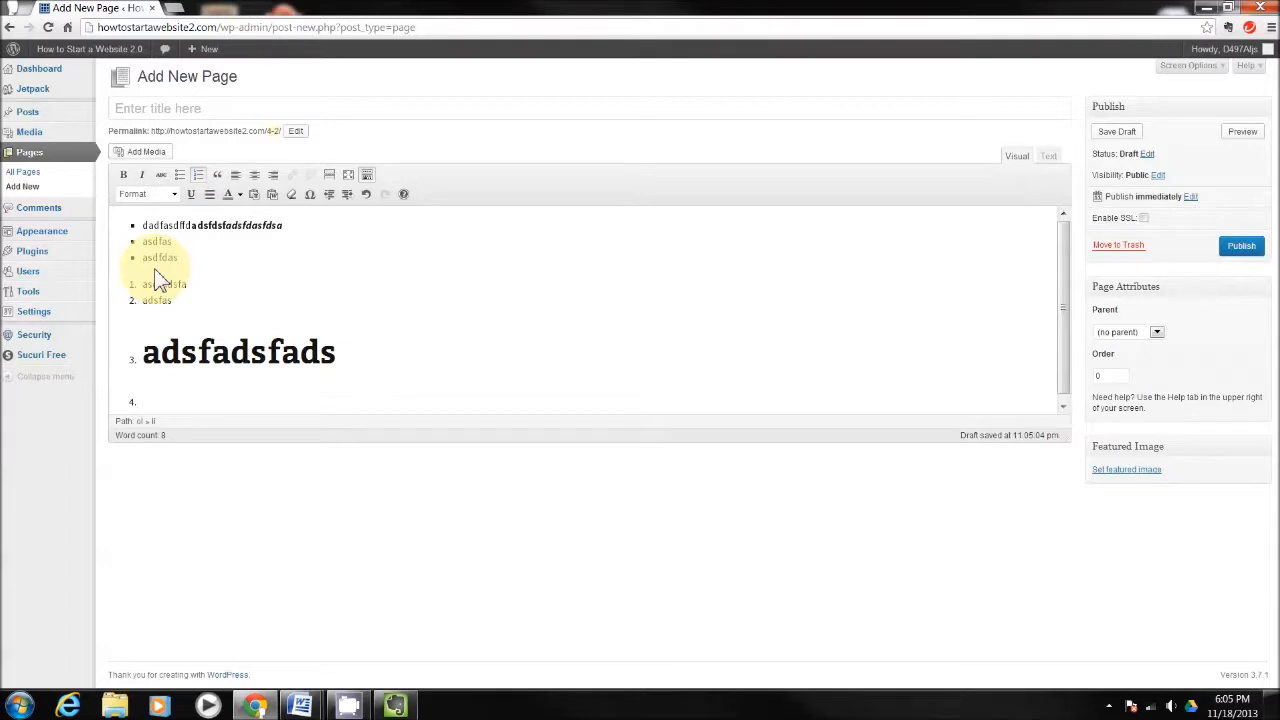
- End the numbered list and add the line "adsfadsf" below it, formatted as Heading 2
left_click(198, 176)
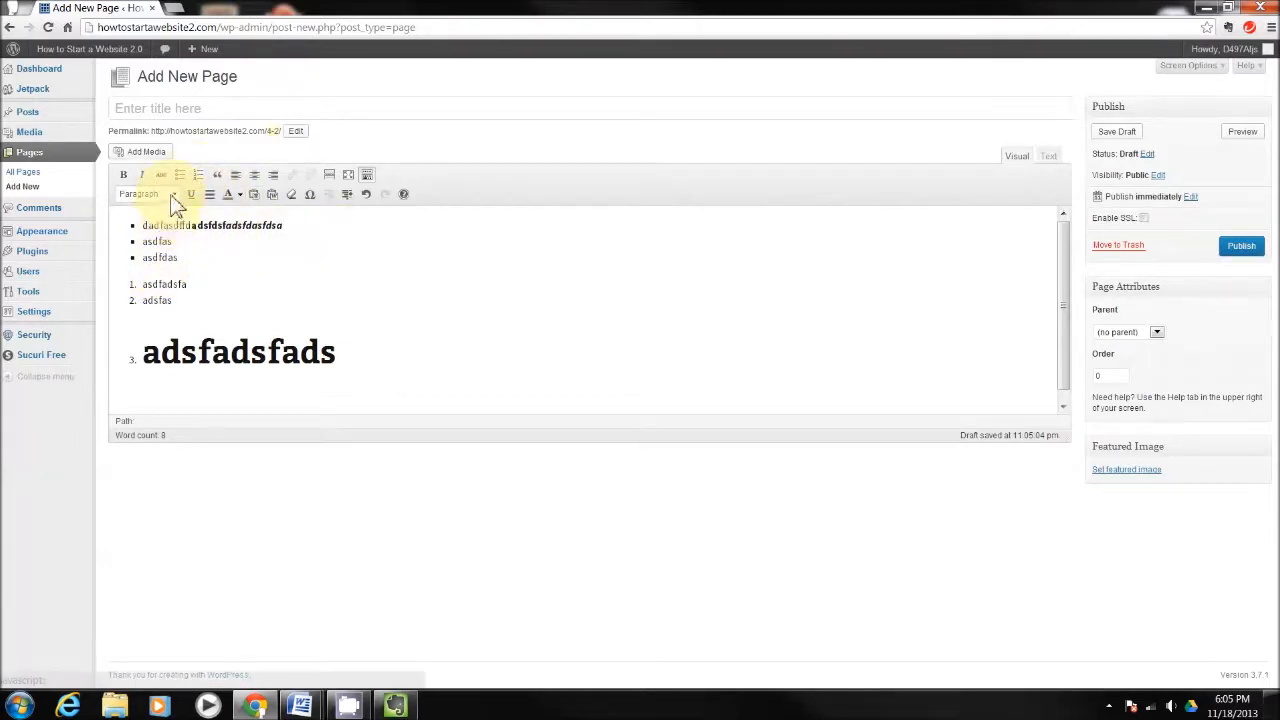
left_click(172, 196)
left_click(157, 296)
type("adsfadsf")
left_click(175, 195)
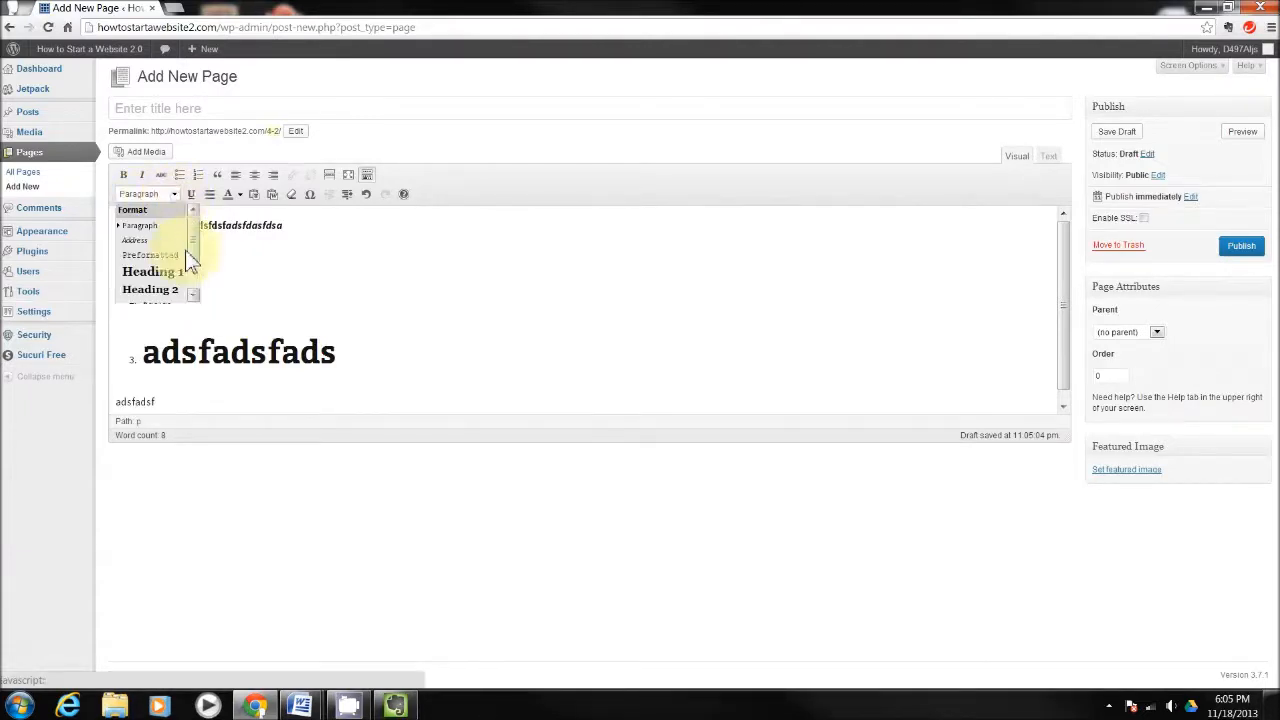
left_click(160, 289)
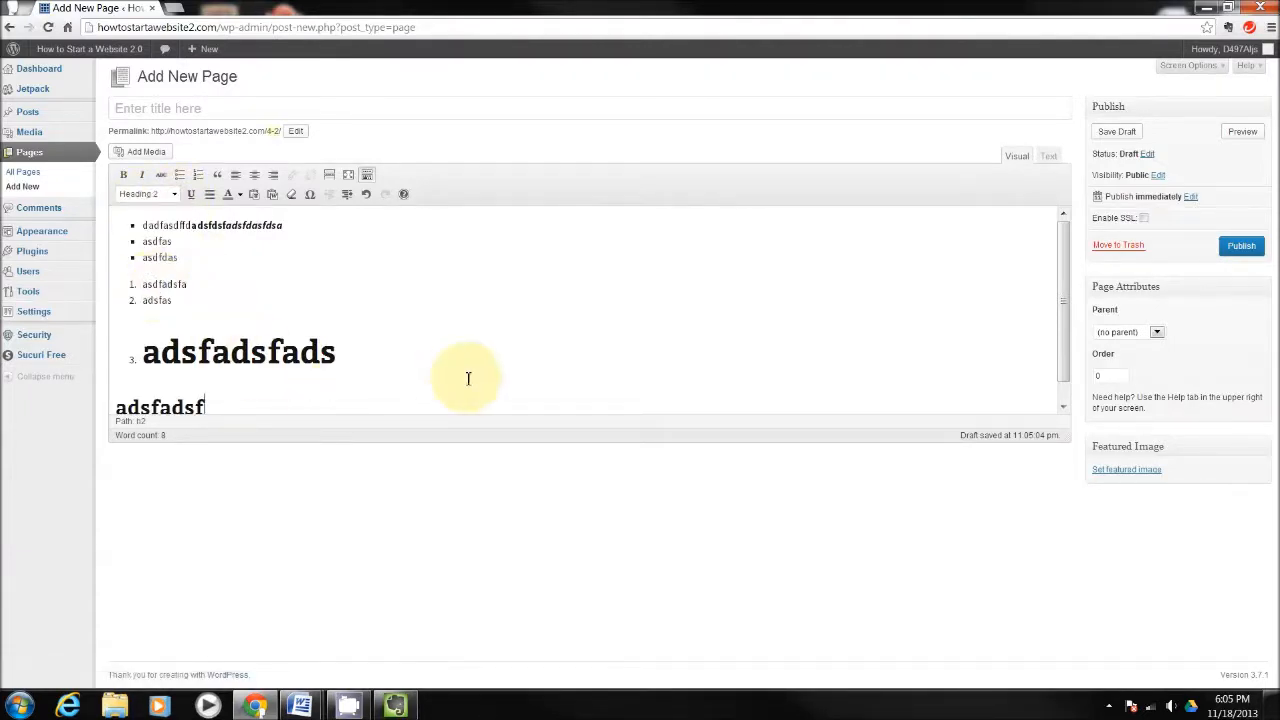
- Delete all the sample text from the page body
mouse_move(1062, 295)
left_mouse_down()
mouse_move(1066, 322)
mouse_move(1058, 277)
left_mouse_up()
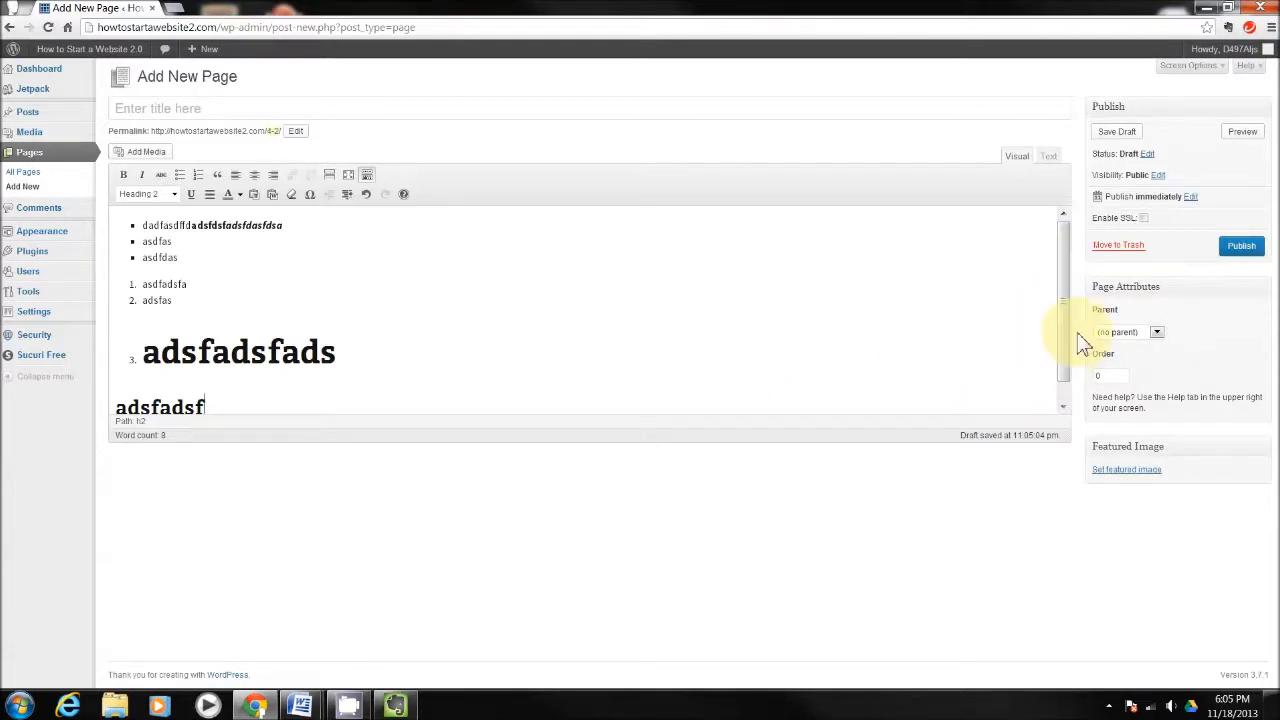
scroll(1063, 337, "down", 1)
left_click_drag(250, 380, 57, 237)
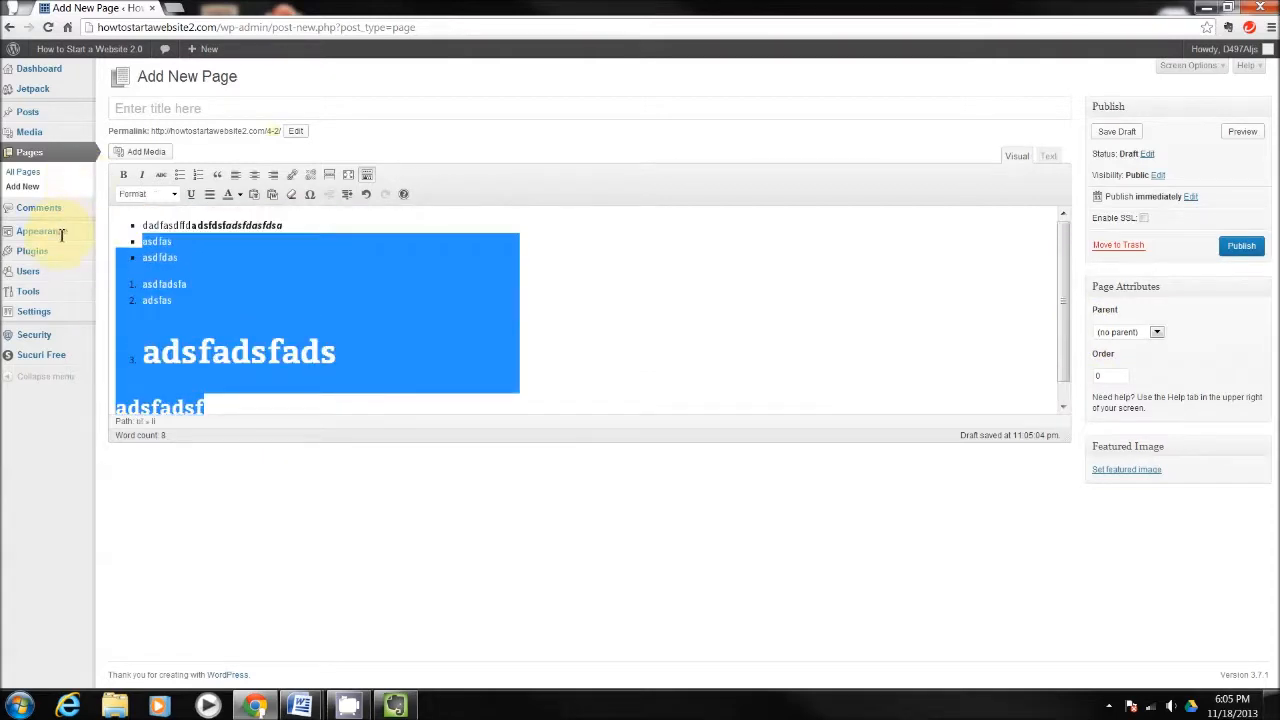
key("BackSpace")
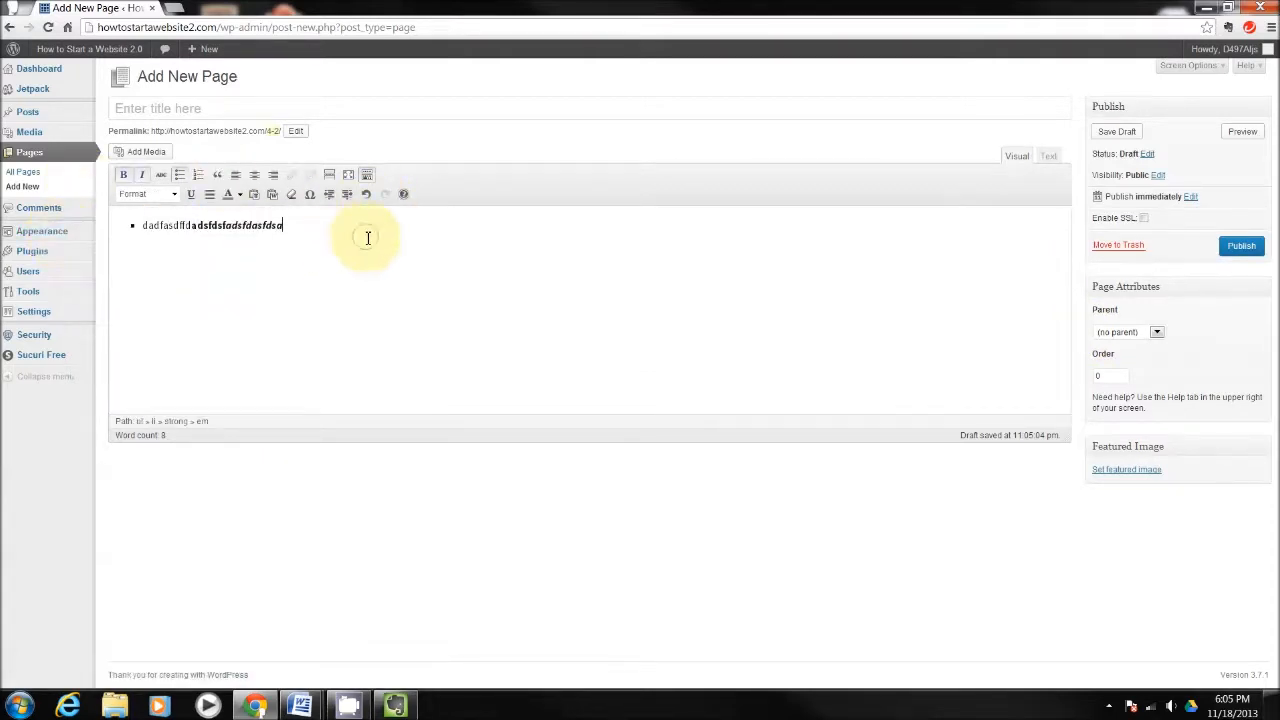
left_click_drag(366, 237, 20, 232)
key("BackSpace")
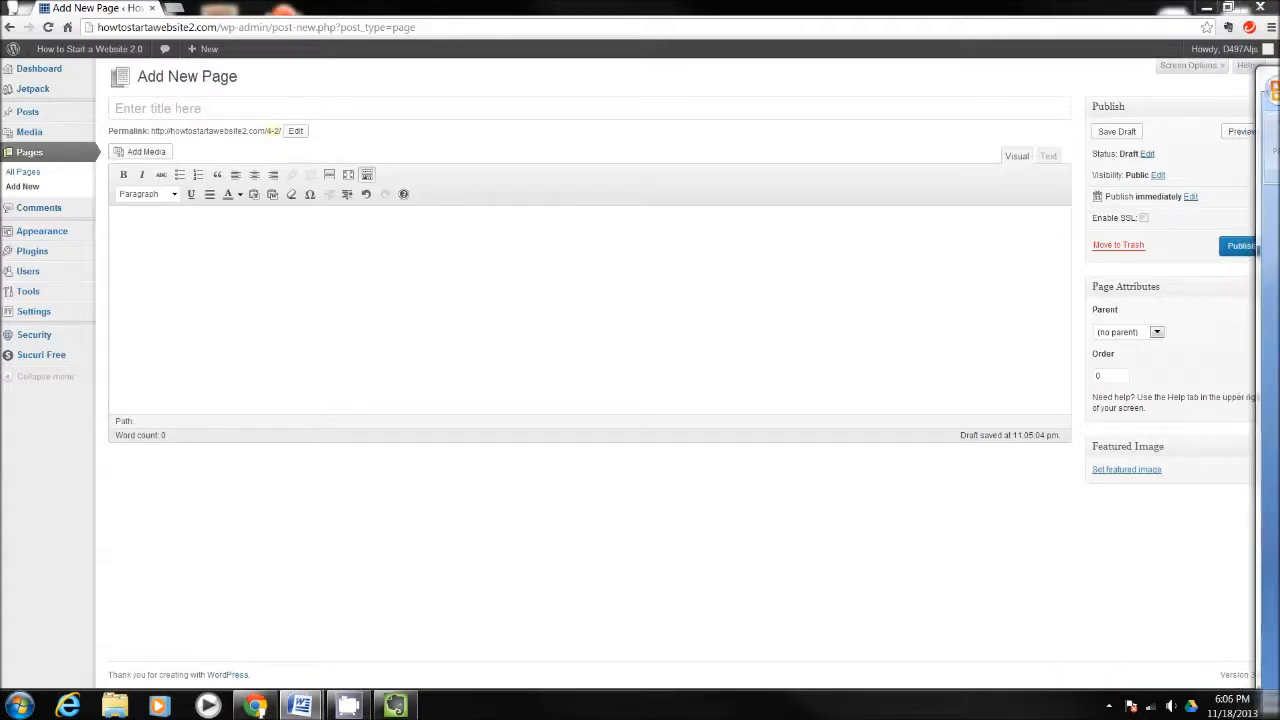
- Switch to Word to examine the document "Welcome to How to Start a Website 2.docx", and move its window off the page editor
left_click_drag(1279, 120, 585, 47)
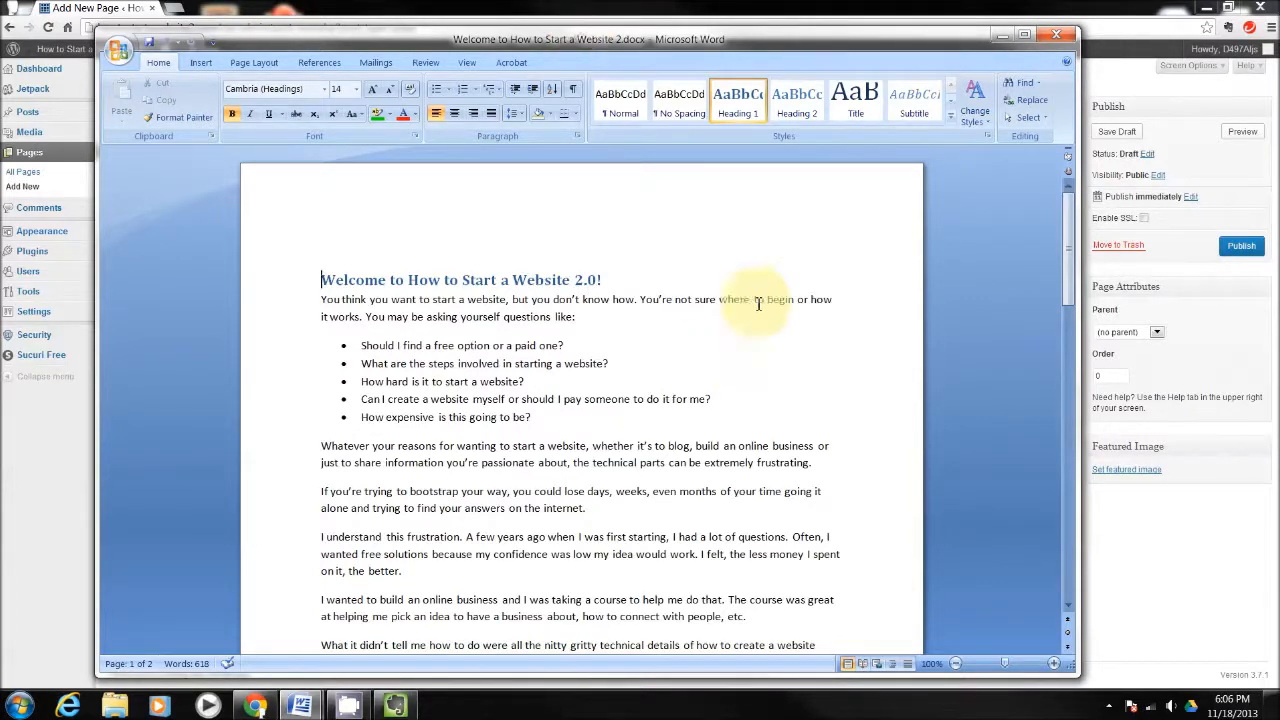
left_click_drag(1070, 245, 1040, 212)
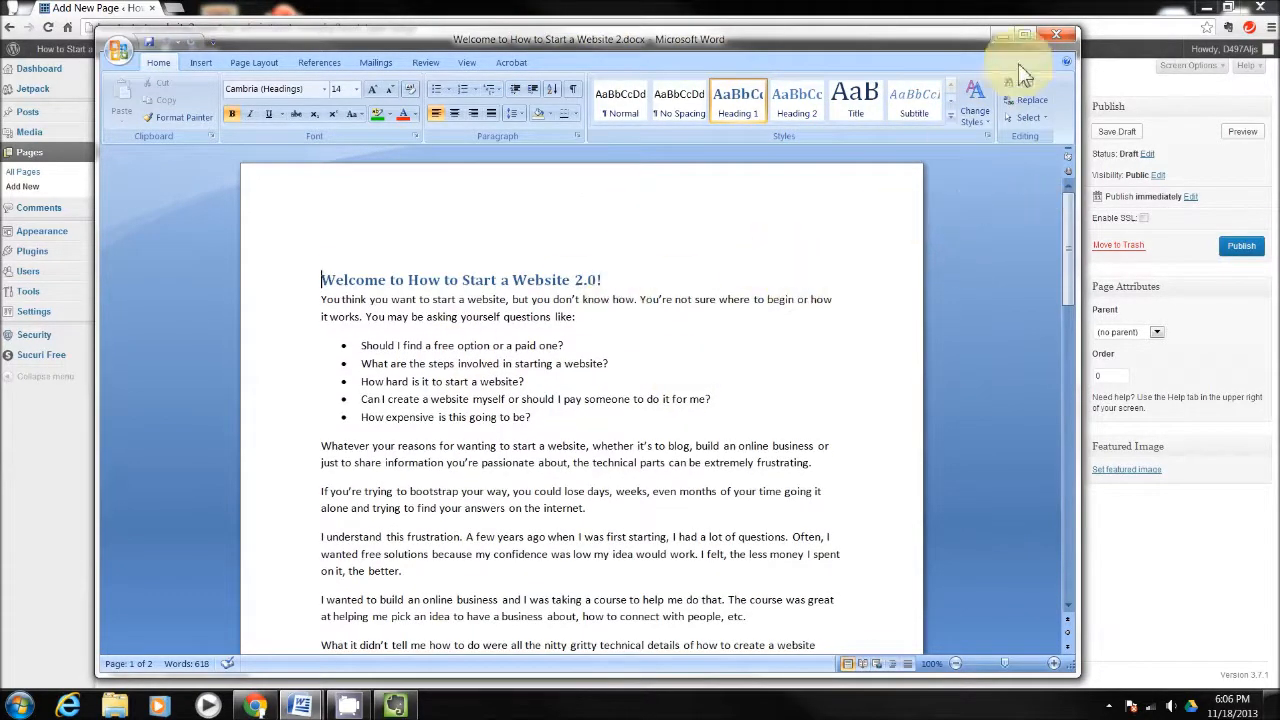
left_click(1025, 35)
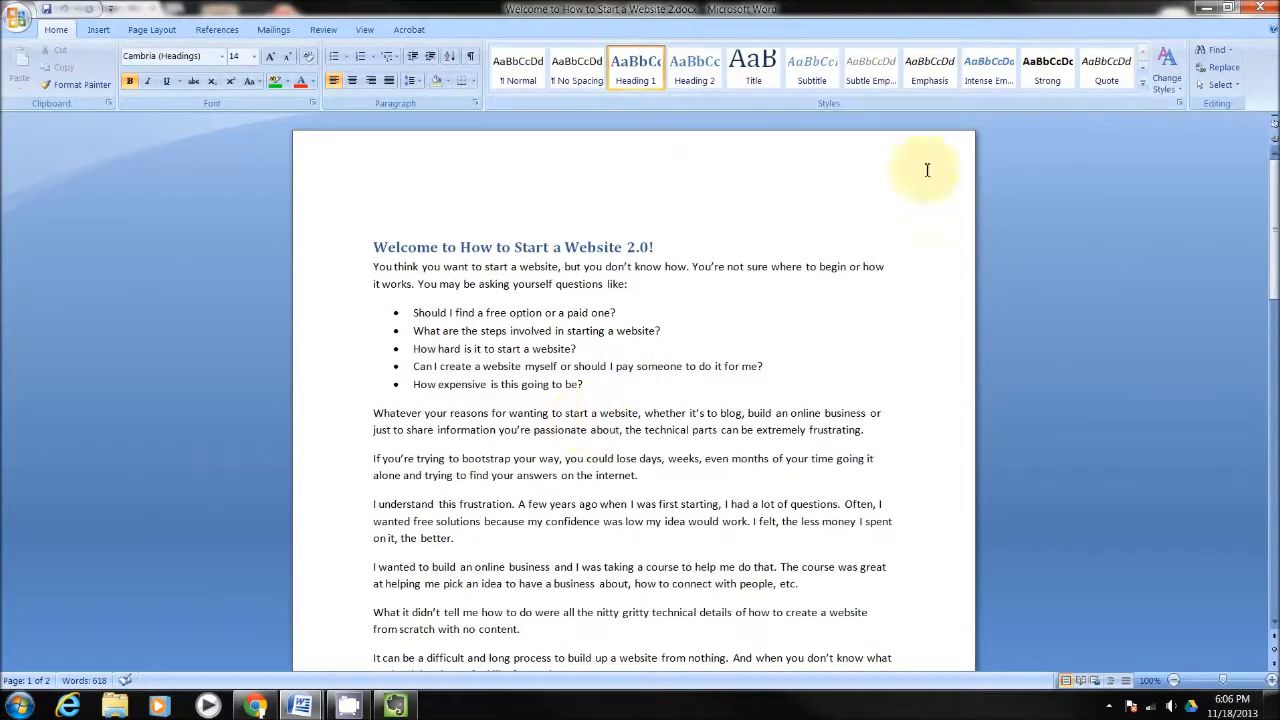
left_click(1227, 7)
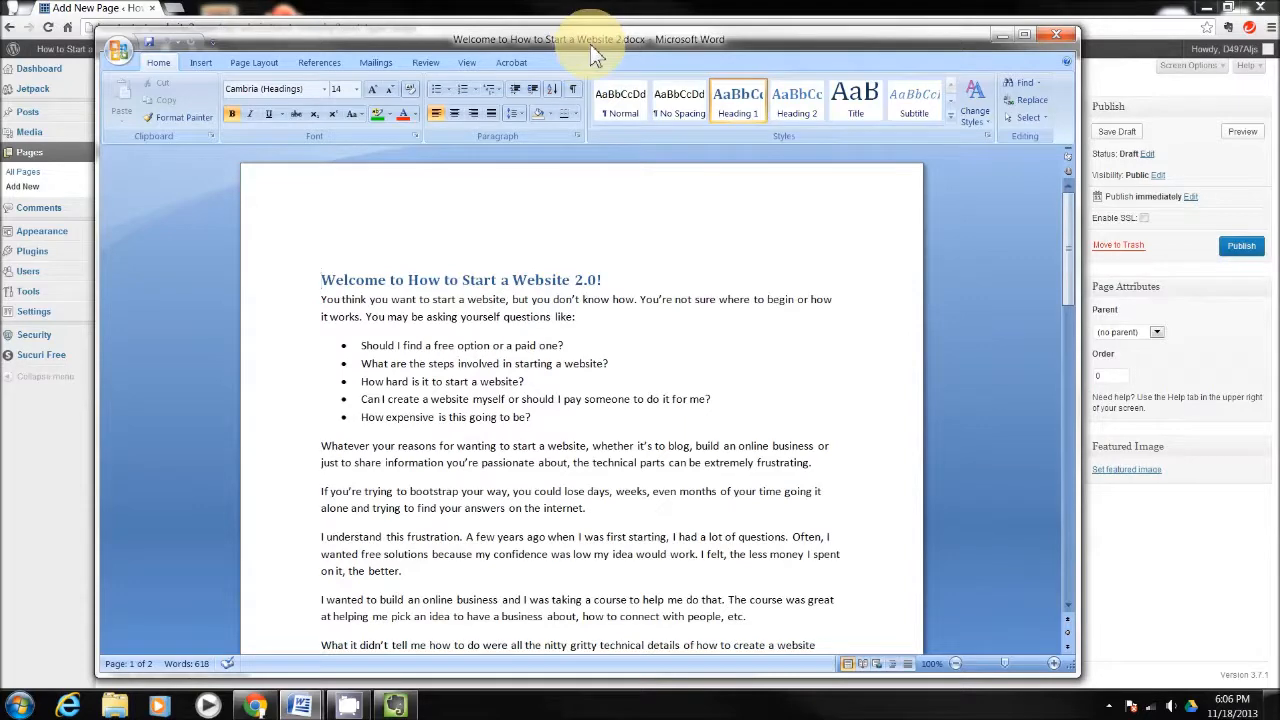
left_click_drag(590, 40, 997, 35)
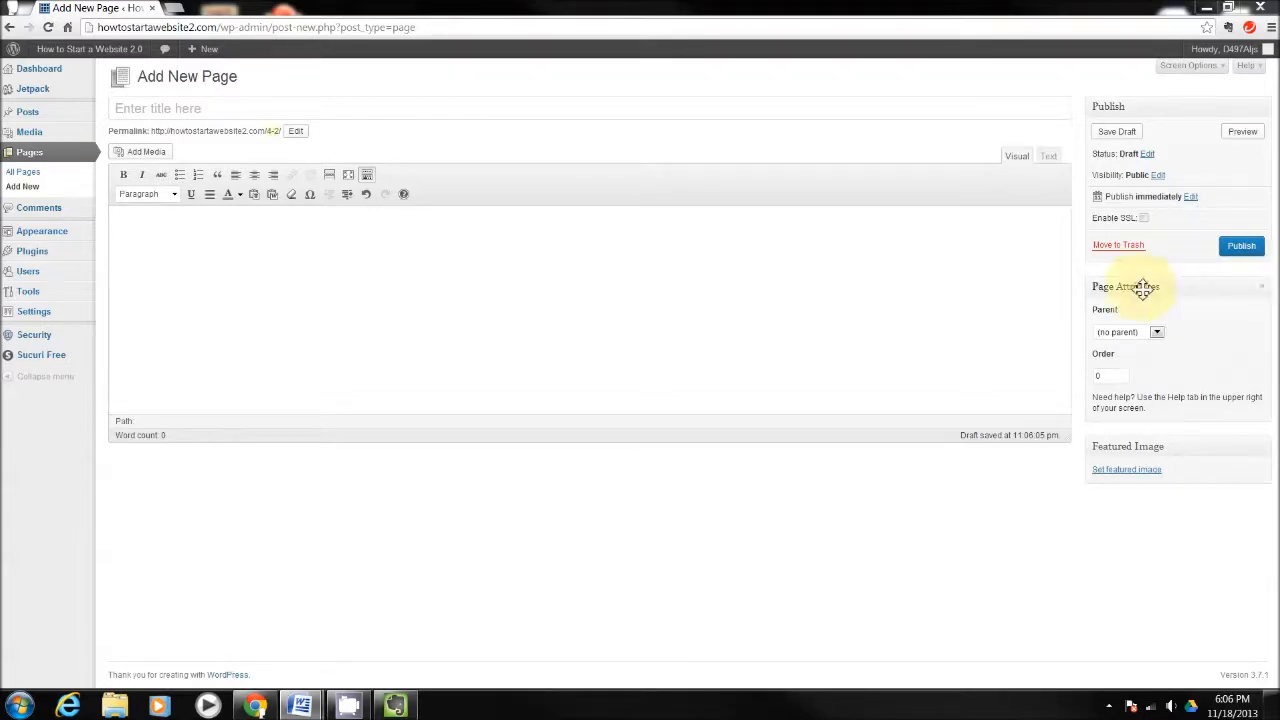
- Insert the copied Word document text into the page body with Paste from Word
left_click(274, 195)
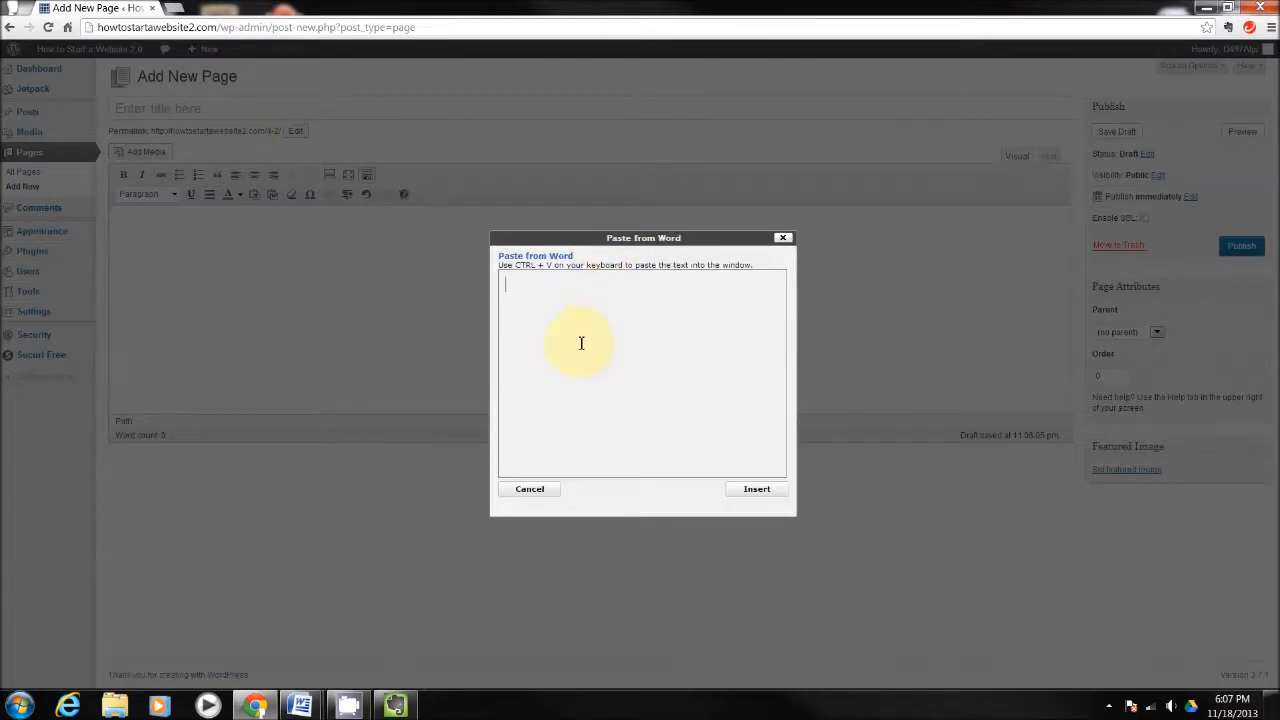
key("ctrl+v")
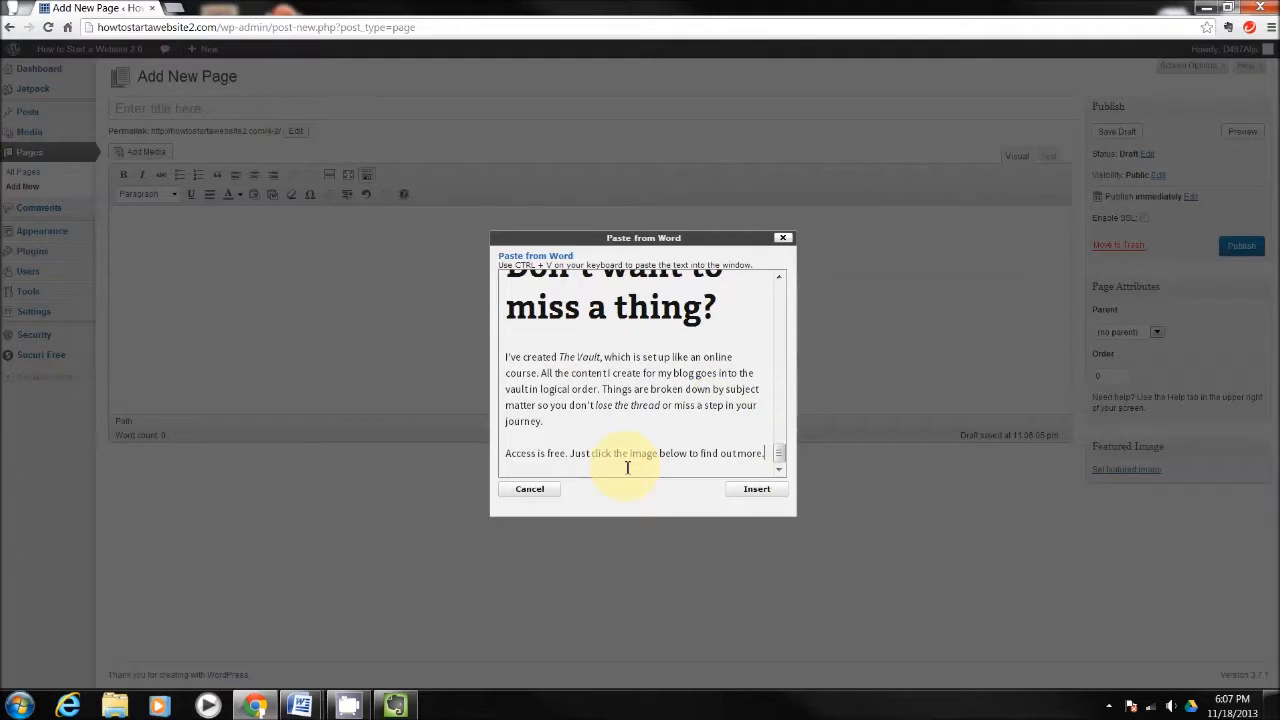
left_click(757, 489)
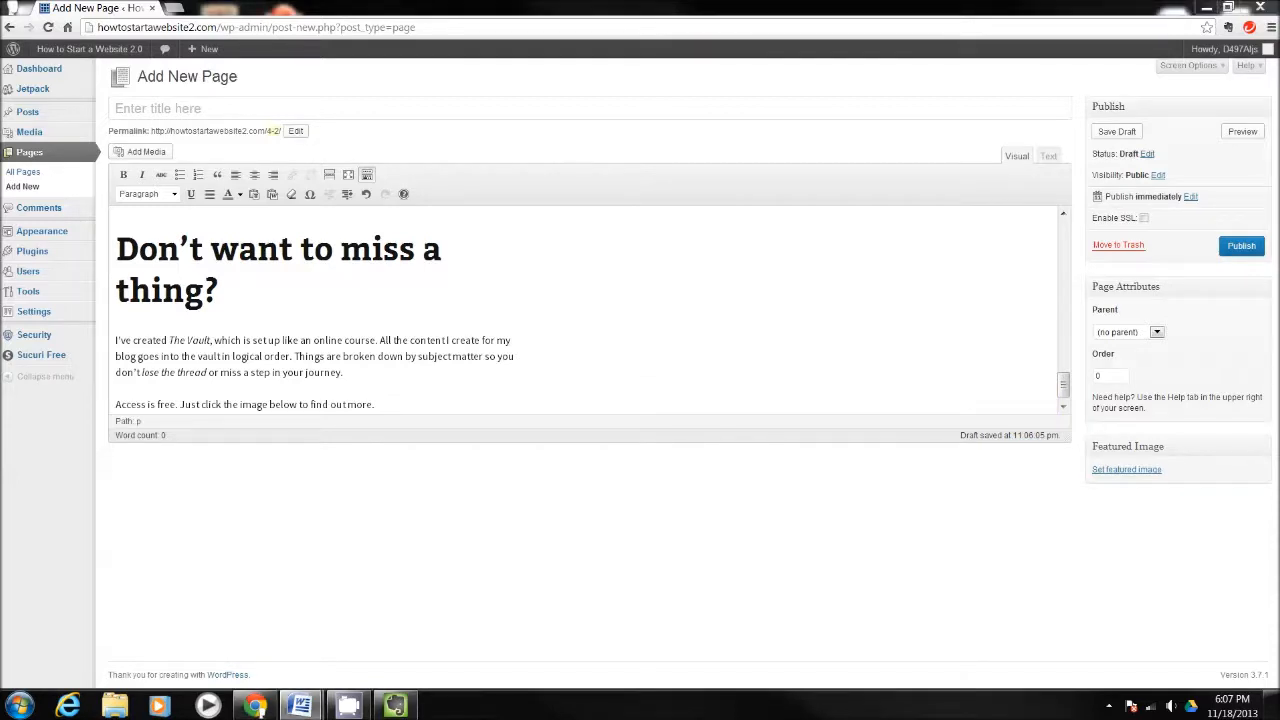
- Copy the body heading "Welcome to How to Start a Website 2.0!" into the page title
left_click_drag(1065, 390, 1047, 238)
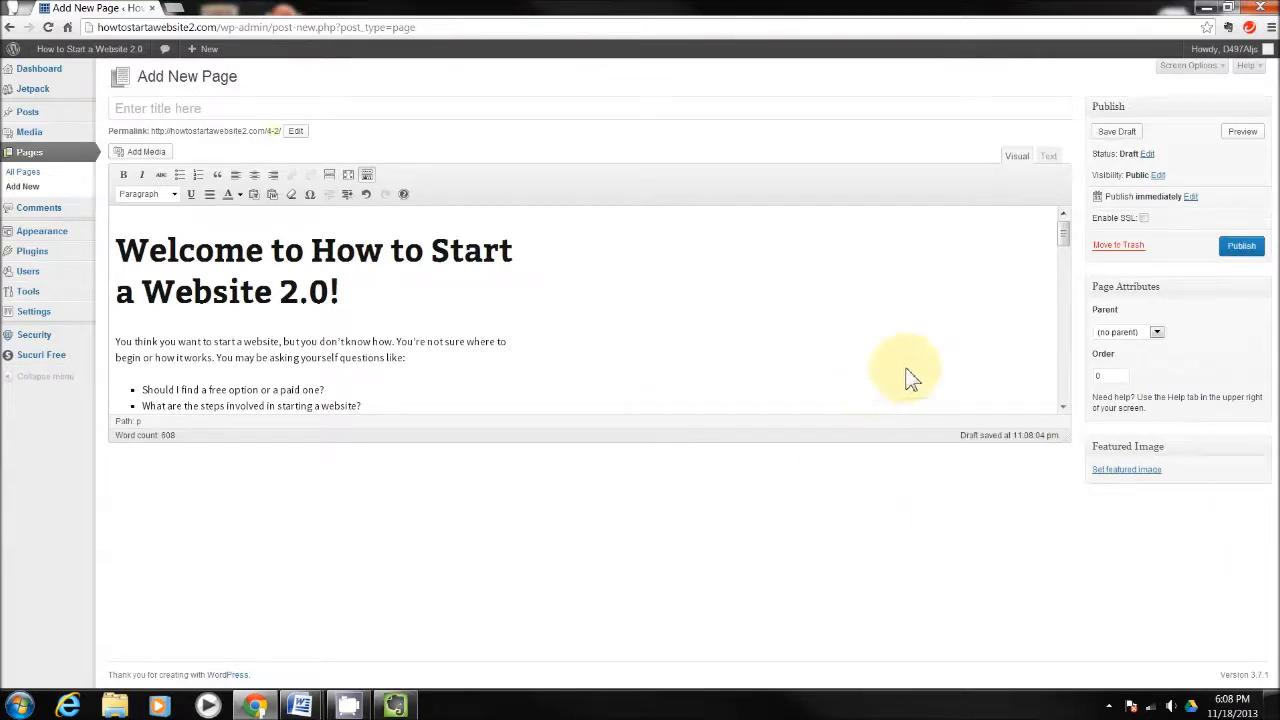
left_click_drag(1077, 241, 1051, 190)
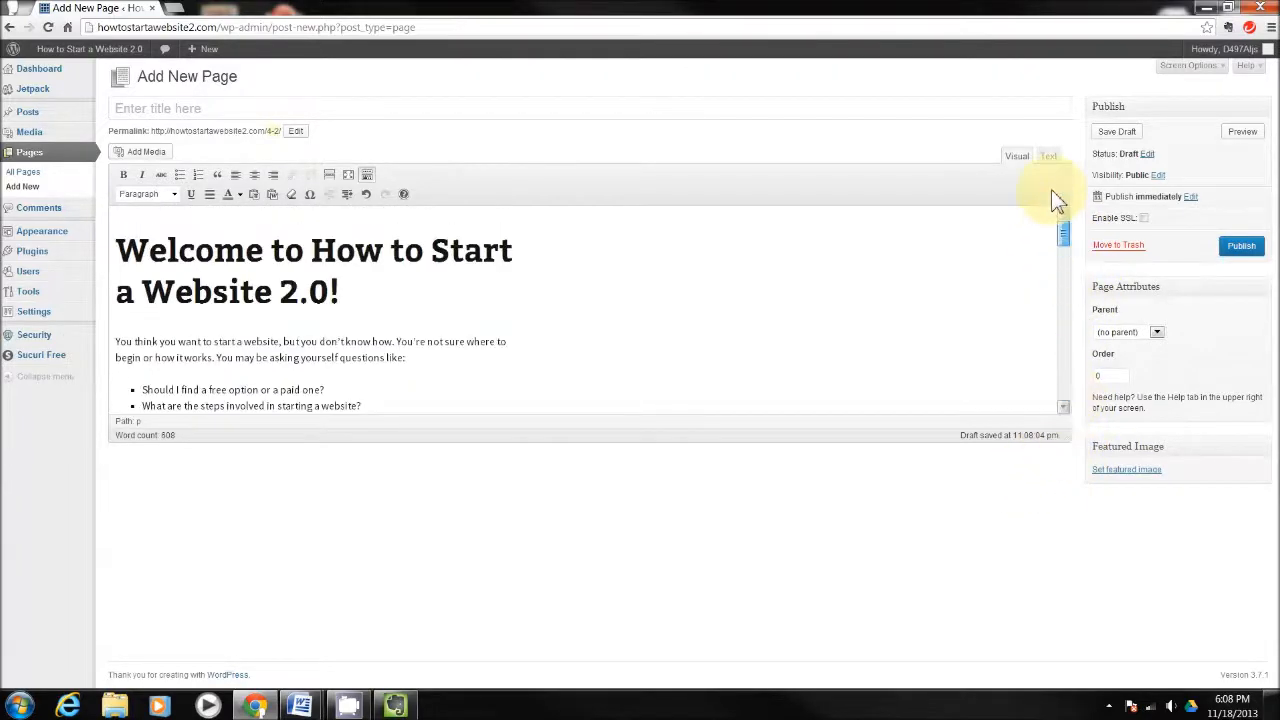
left_click(222, 110)
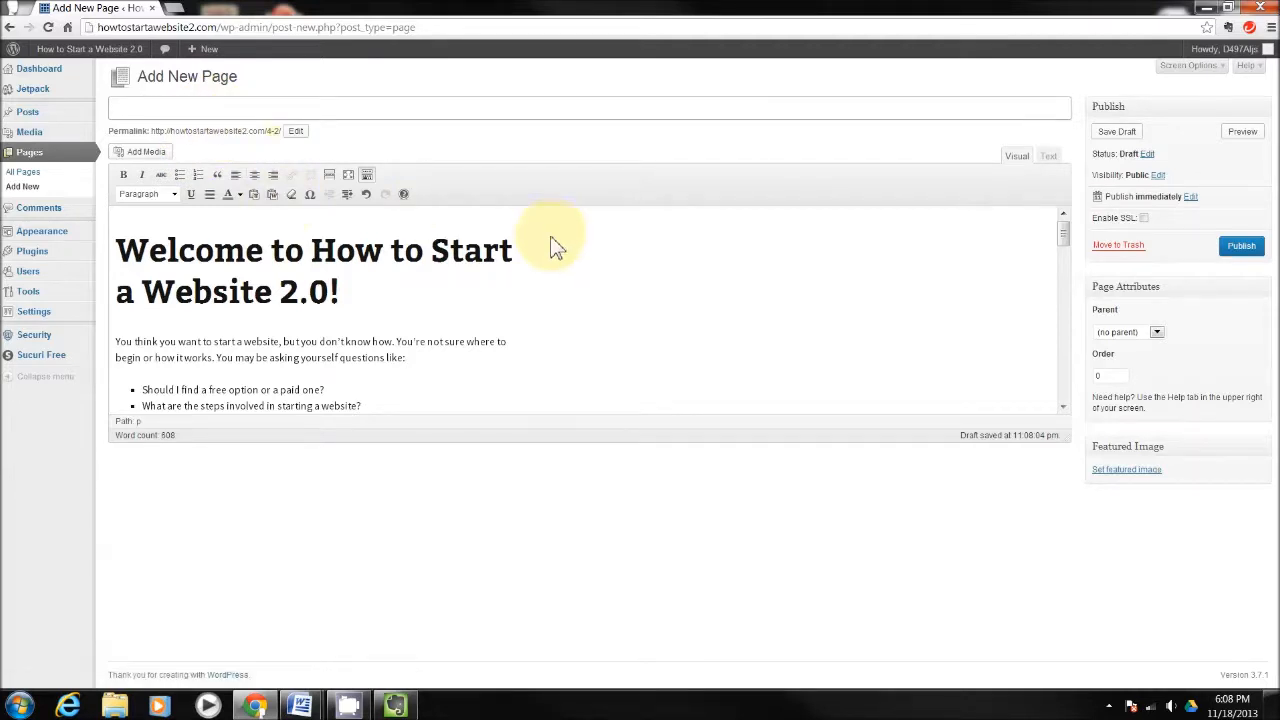
left_click_drag(363, 290, 85, 259)
key("ctrl+c")
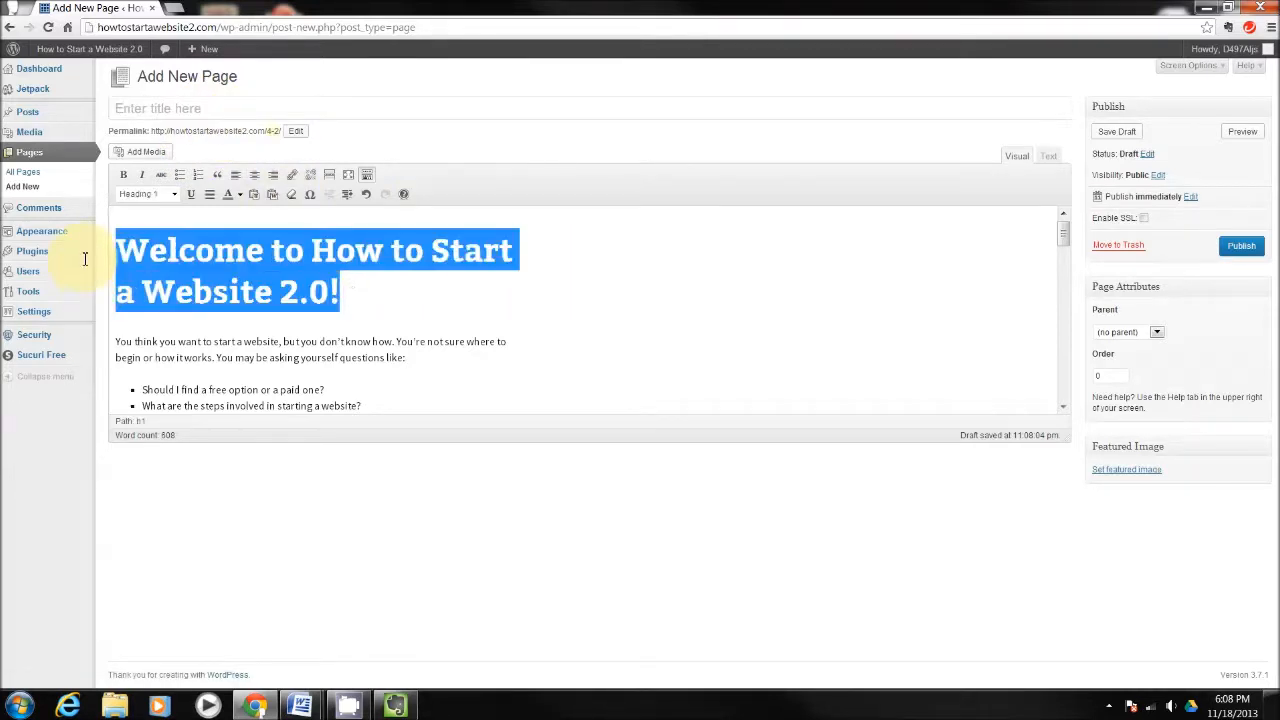
left_click(208, 110)
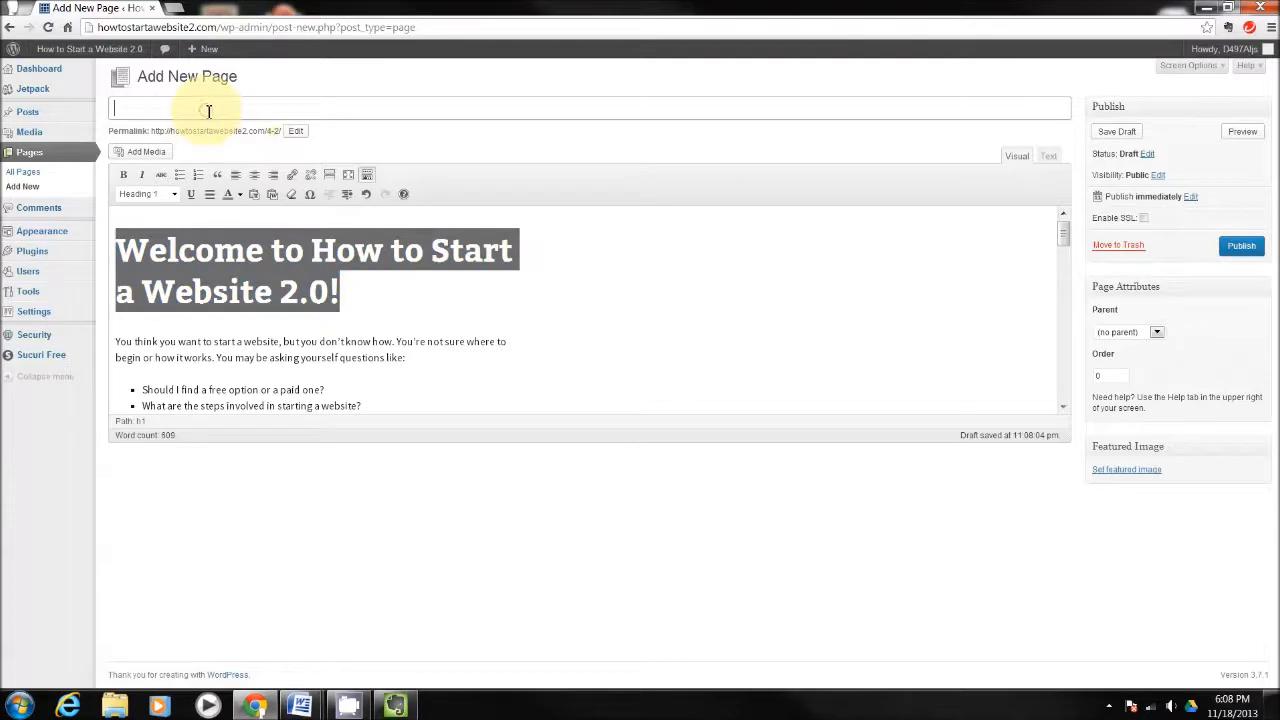
key("ctrl+v")
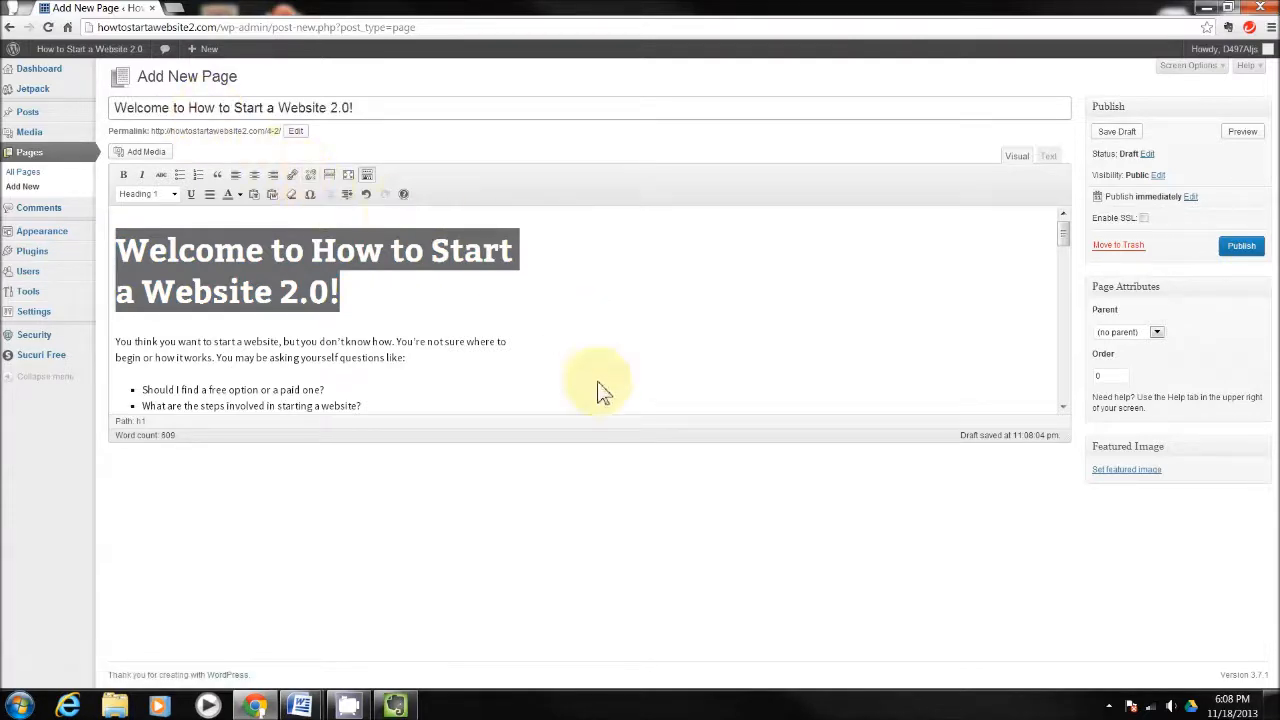
- Publish the welcome page to the website
left_click(1248, 249)
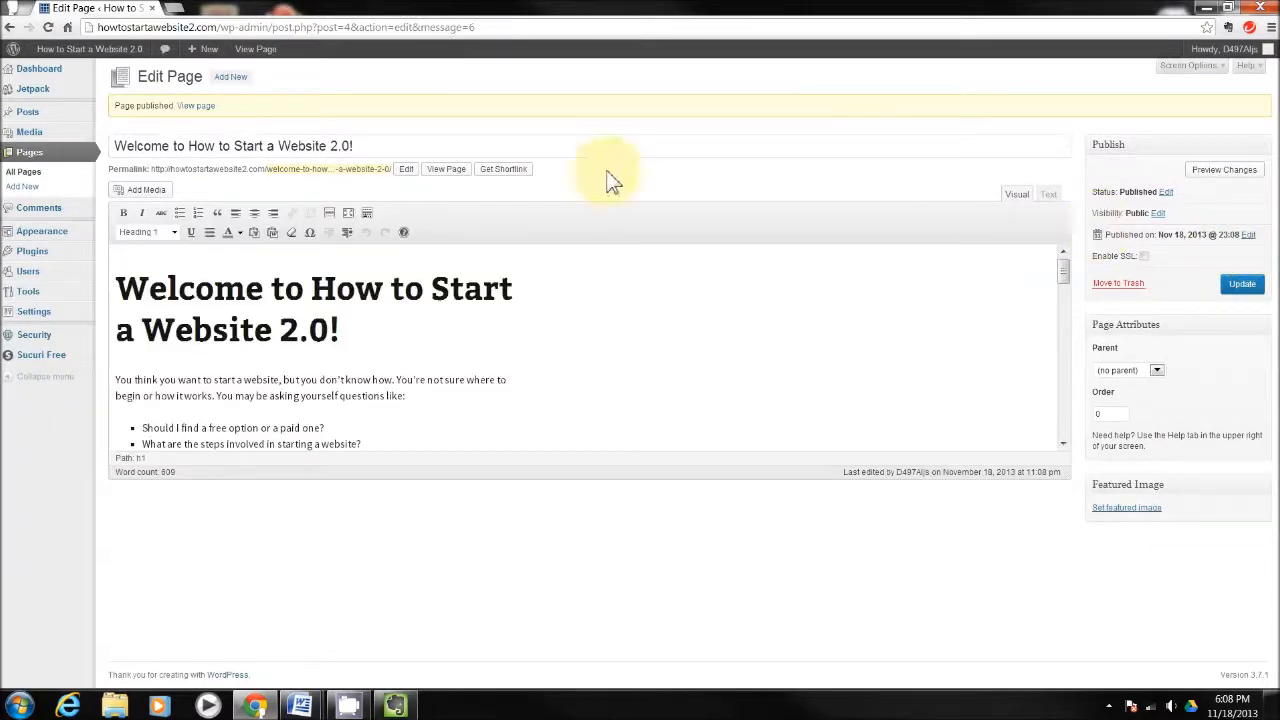
mouse_move(97, 55)
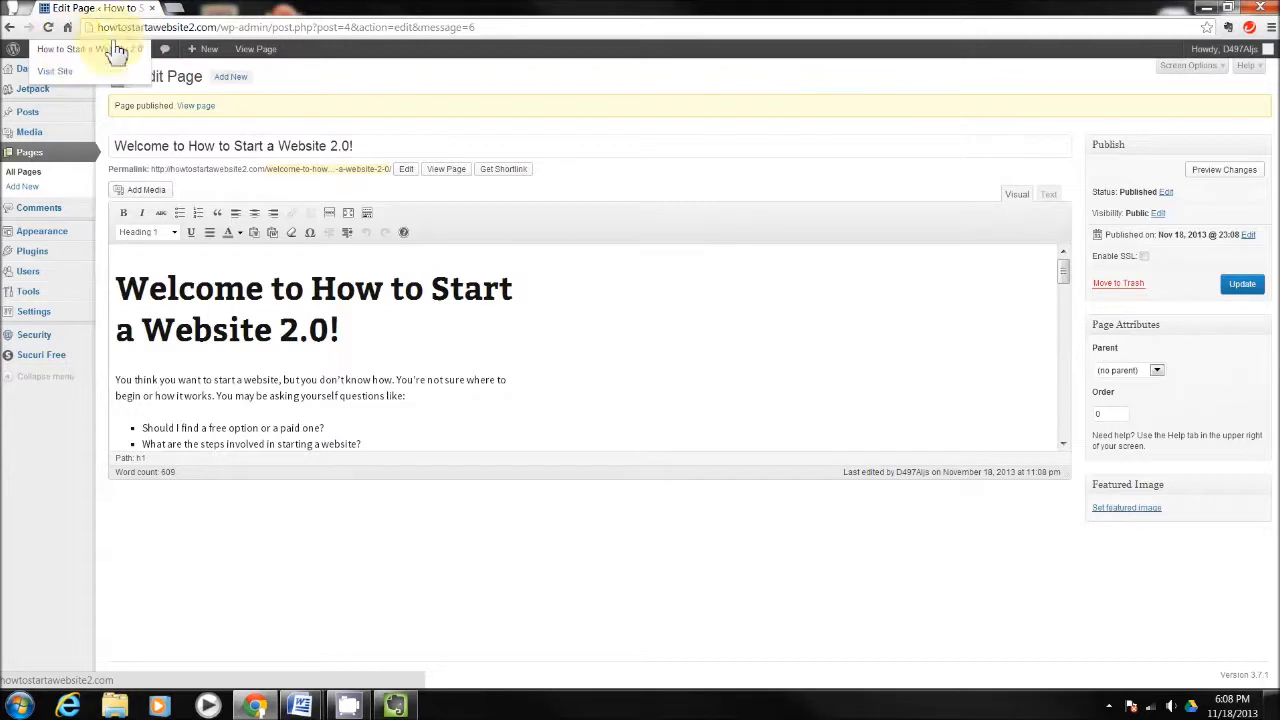
- Visit howtostartawebsite2.com in a new browser tab and read through the published page "Welcome to How to Start a Website 2.0!"
left_click(171, 8)
type("howtostartawebsite2.com")
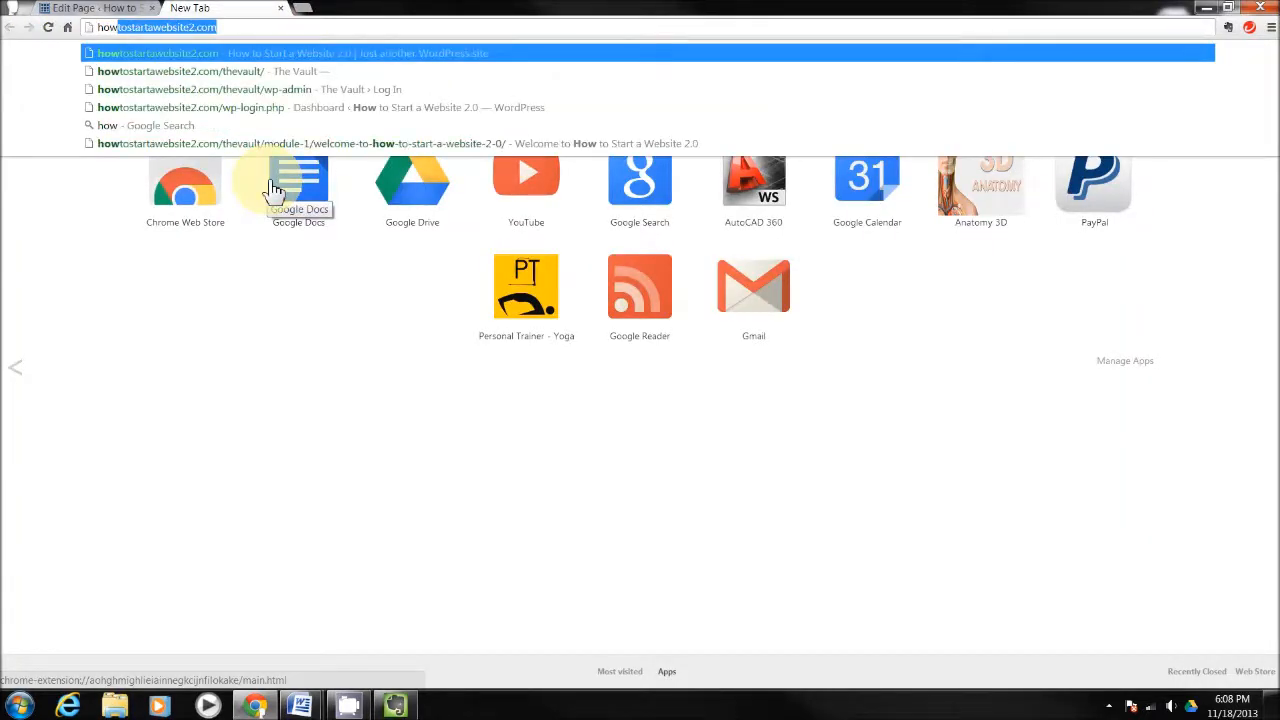
key("Return")
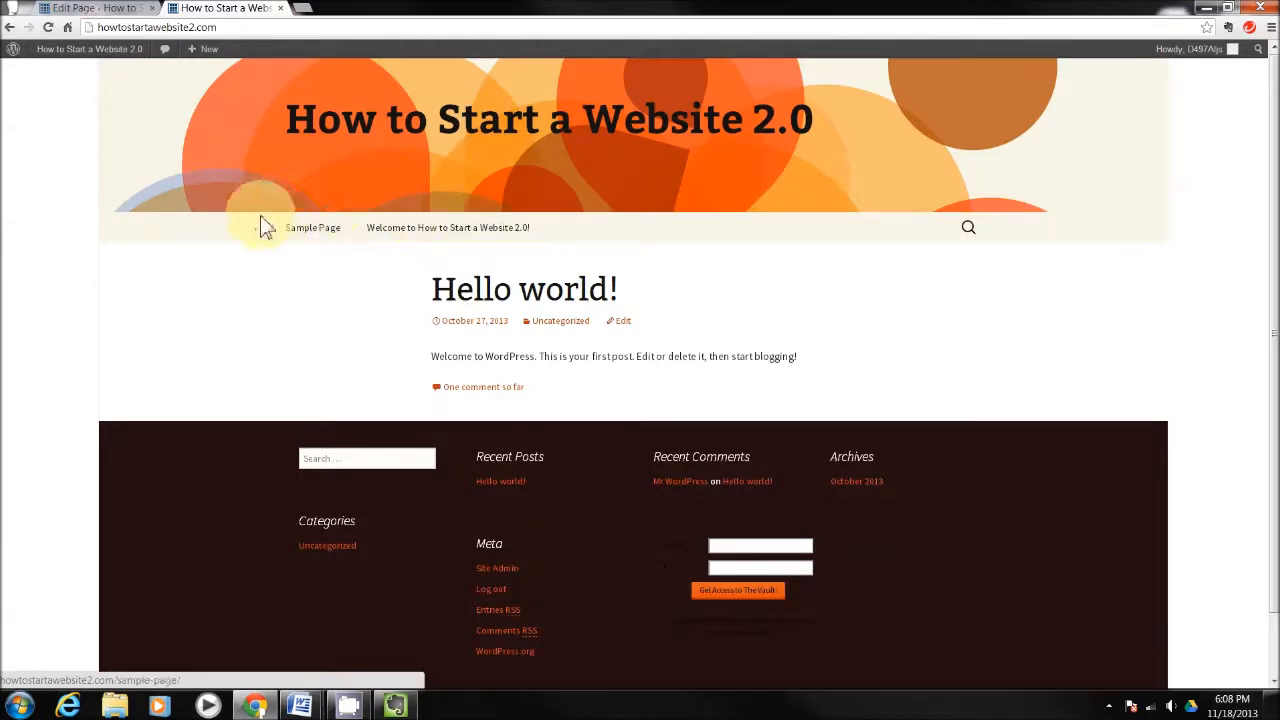
left_click(448, 238)
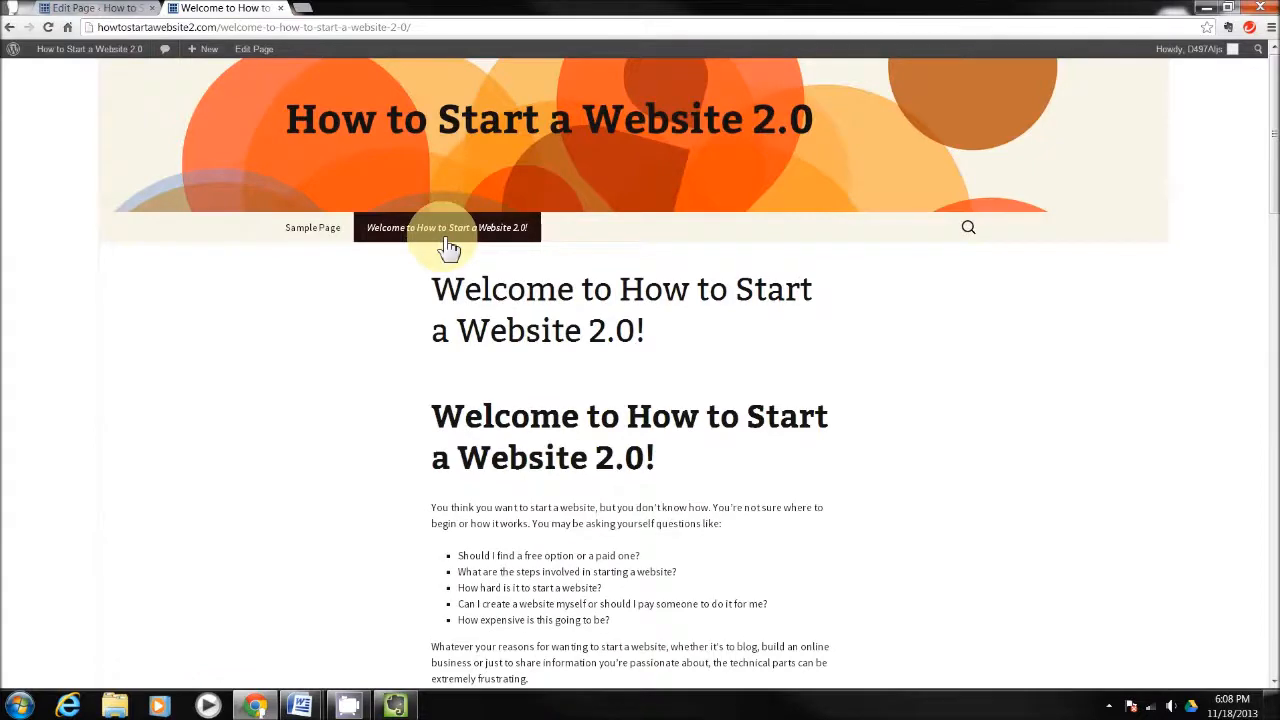
scroll(1268, 186, "down", 2)
scroll(1268, 186, "down", 3)
scroll(640, 374, "down", 4)
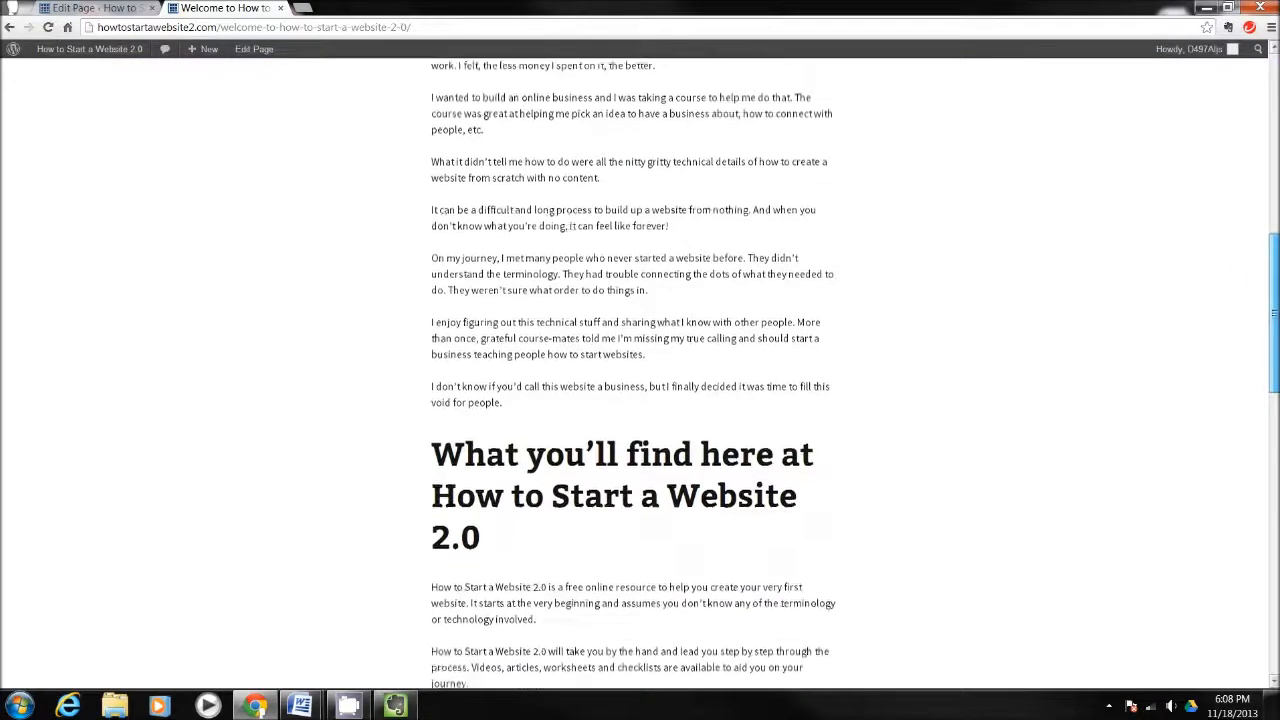
scroll(640, 374, "down", 10)
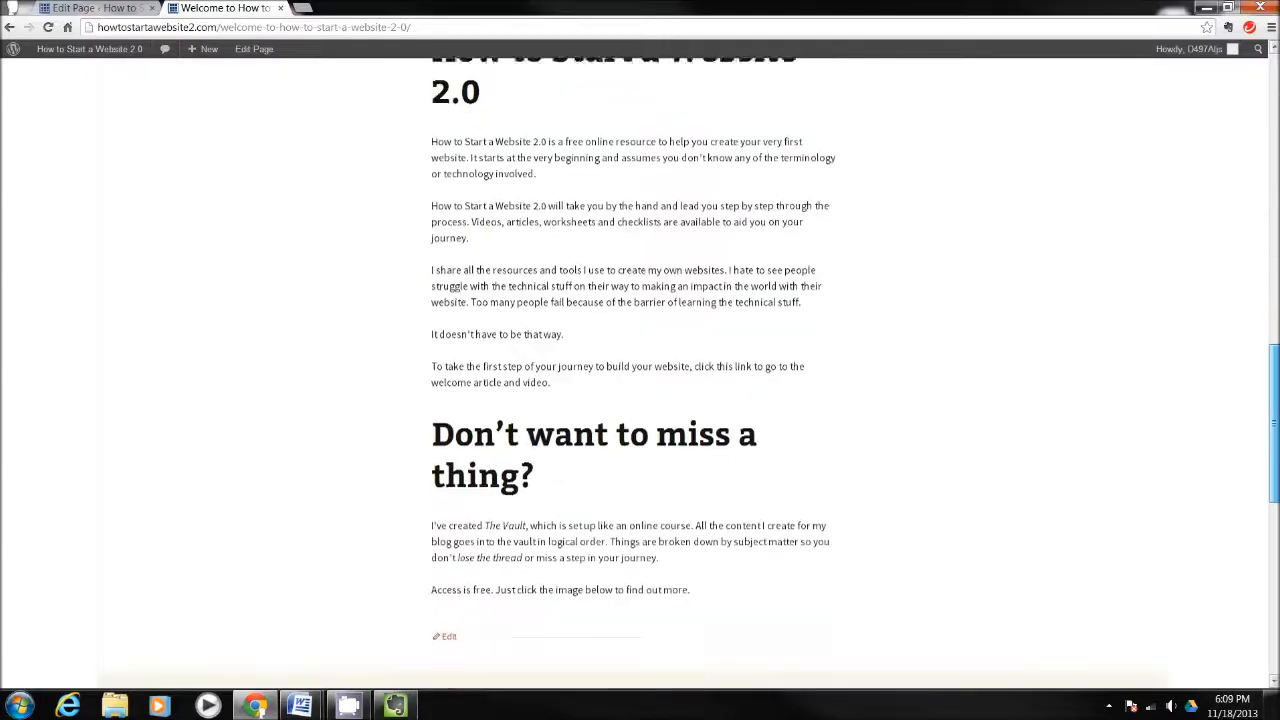
scroll(1257, 180, "down", 1)
scroll(1257, 180, "up", 20)
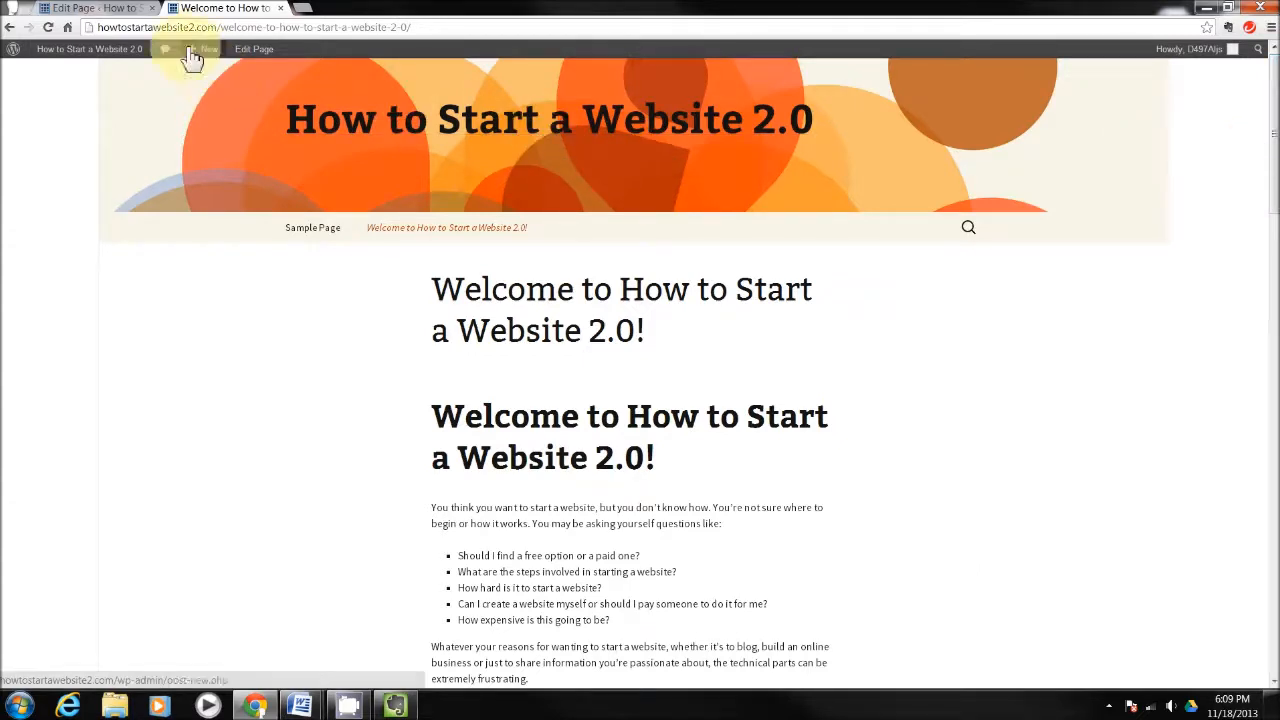
- In the WordPress reading settings, make the static page "Welcome to How to Start a Website 2.0!" the front page and save
left_click(94, 10)
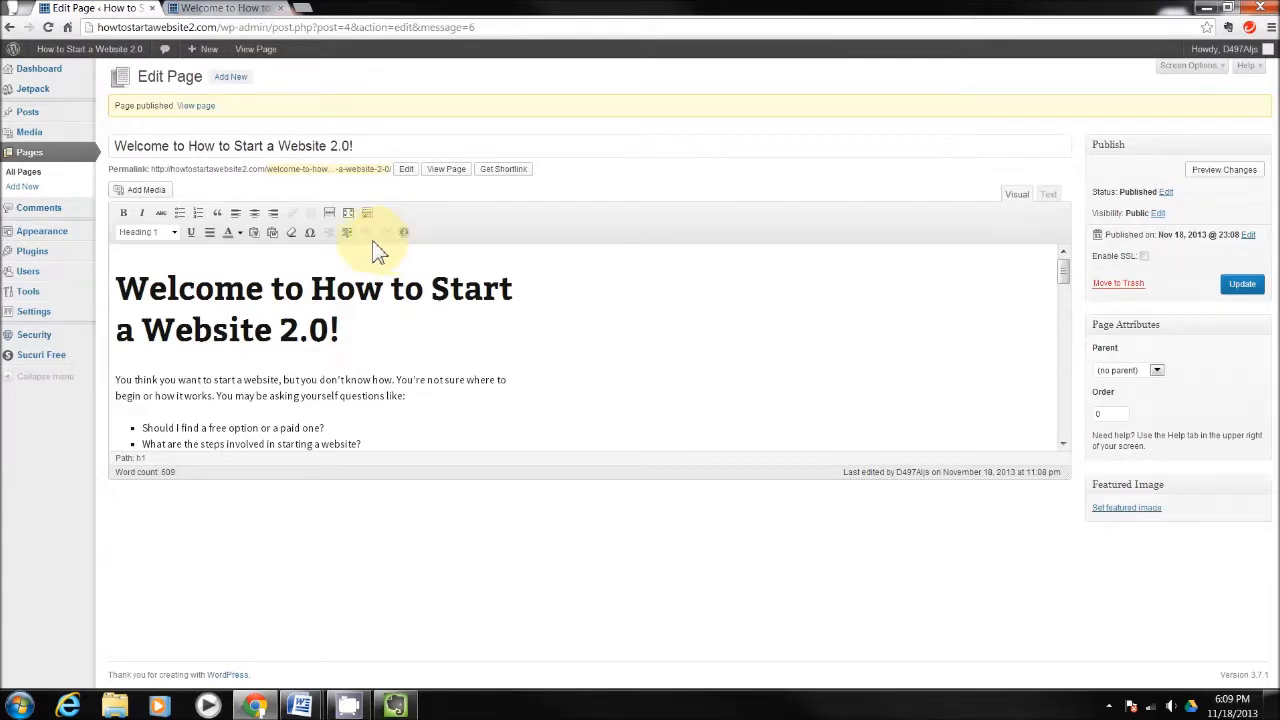
mouse_move(33, 318)
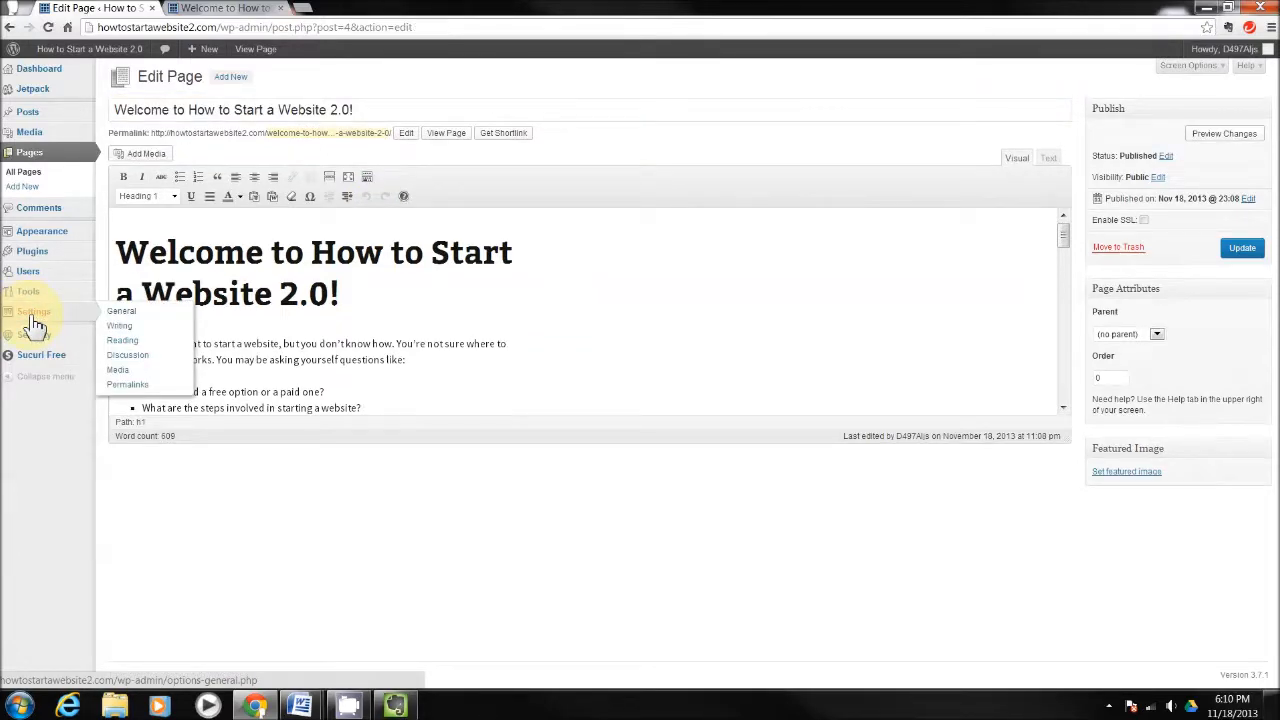
left_click(128, 346)
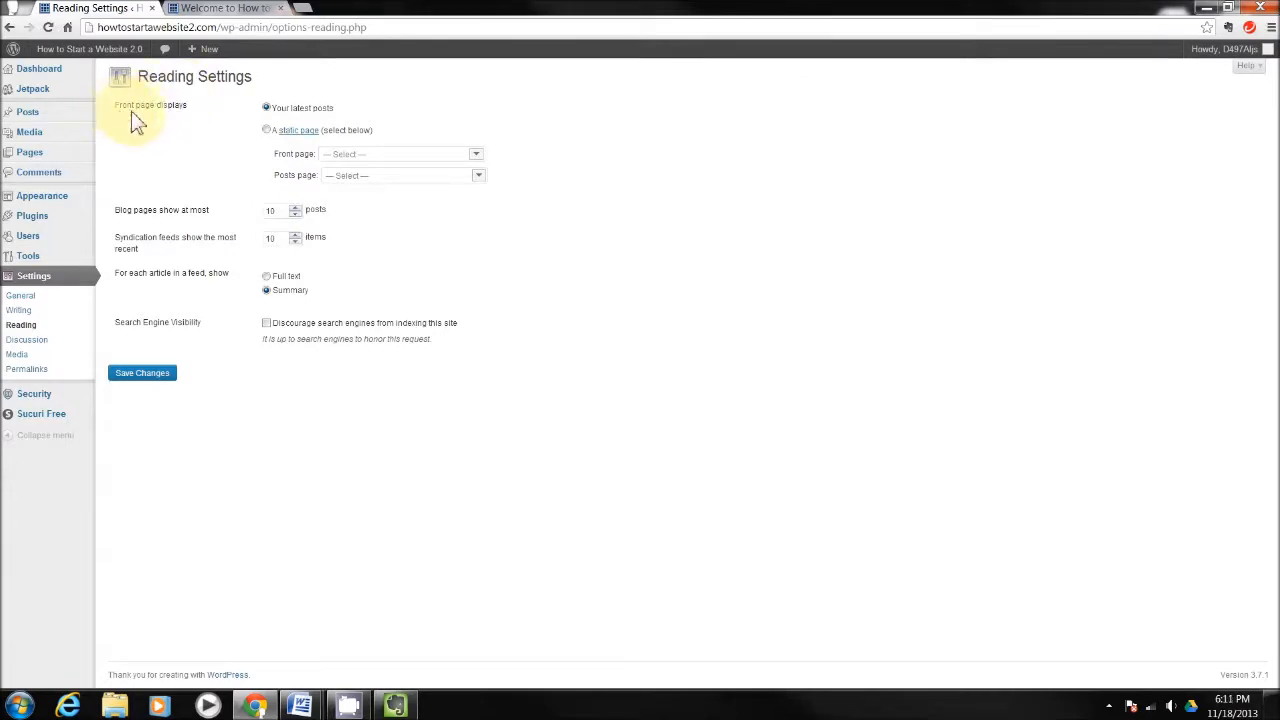
left_click(268, 130)
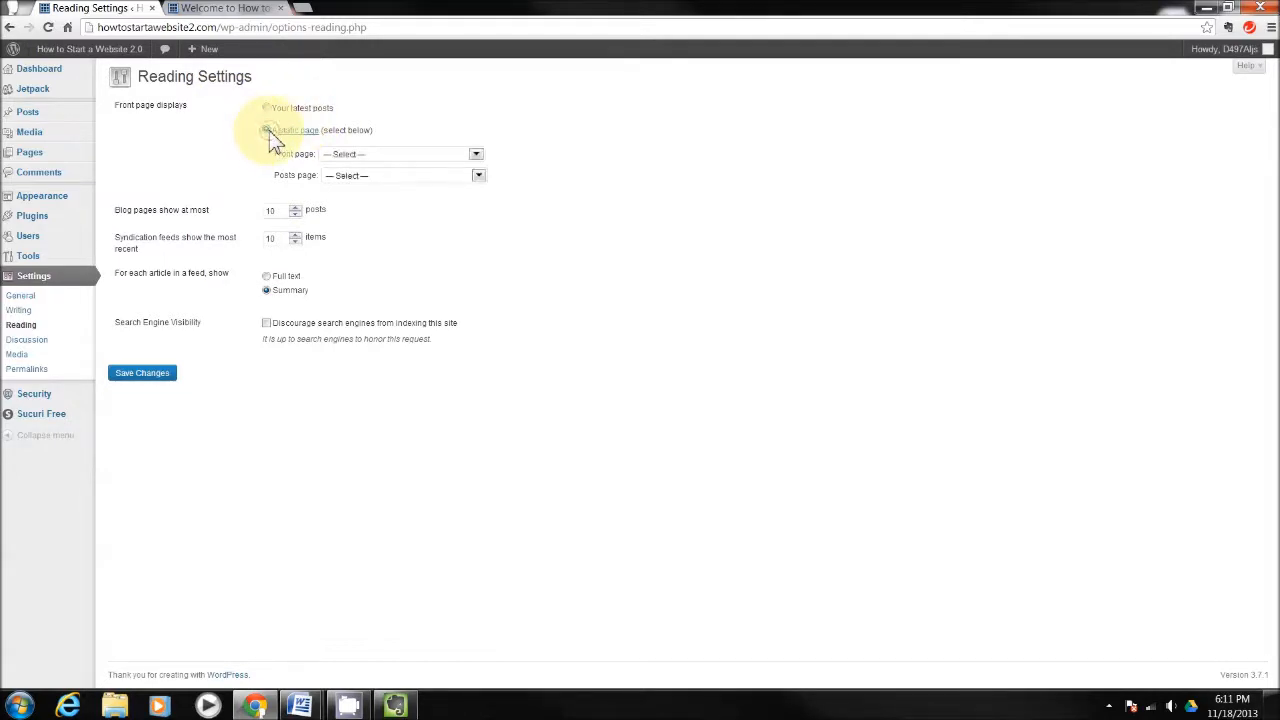
left_click(478, 156)
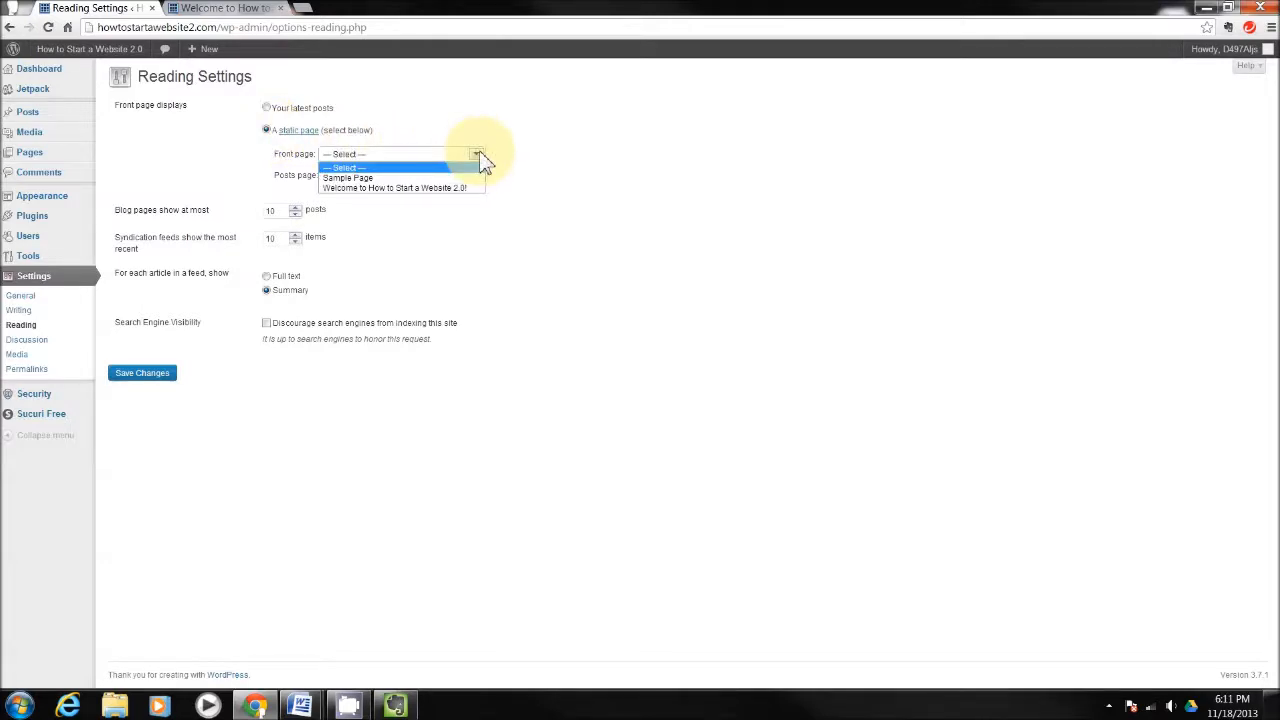
left_click(400, 188)
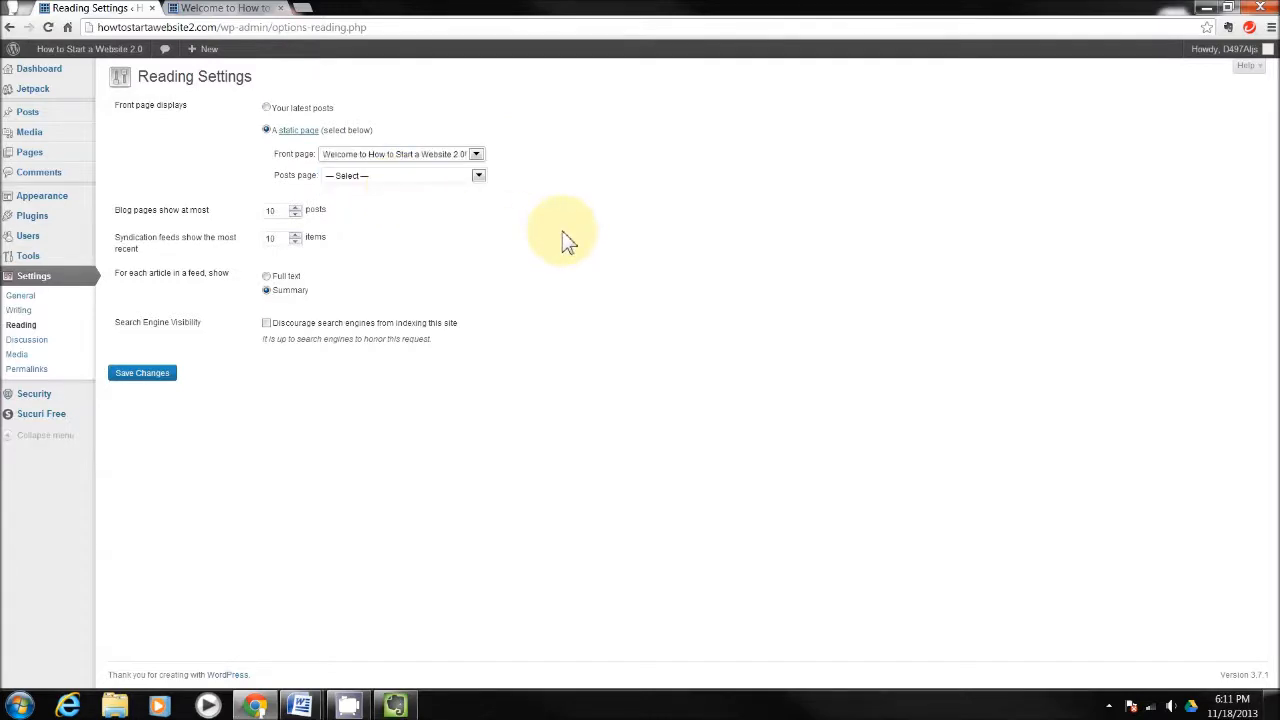
left_click(479, 177)
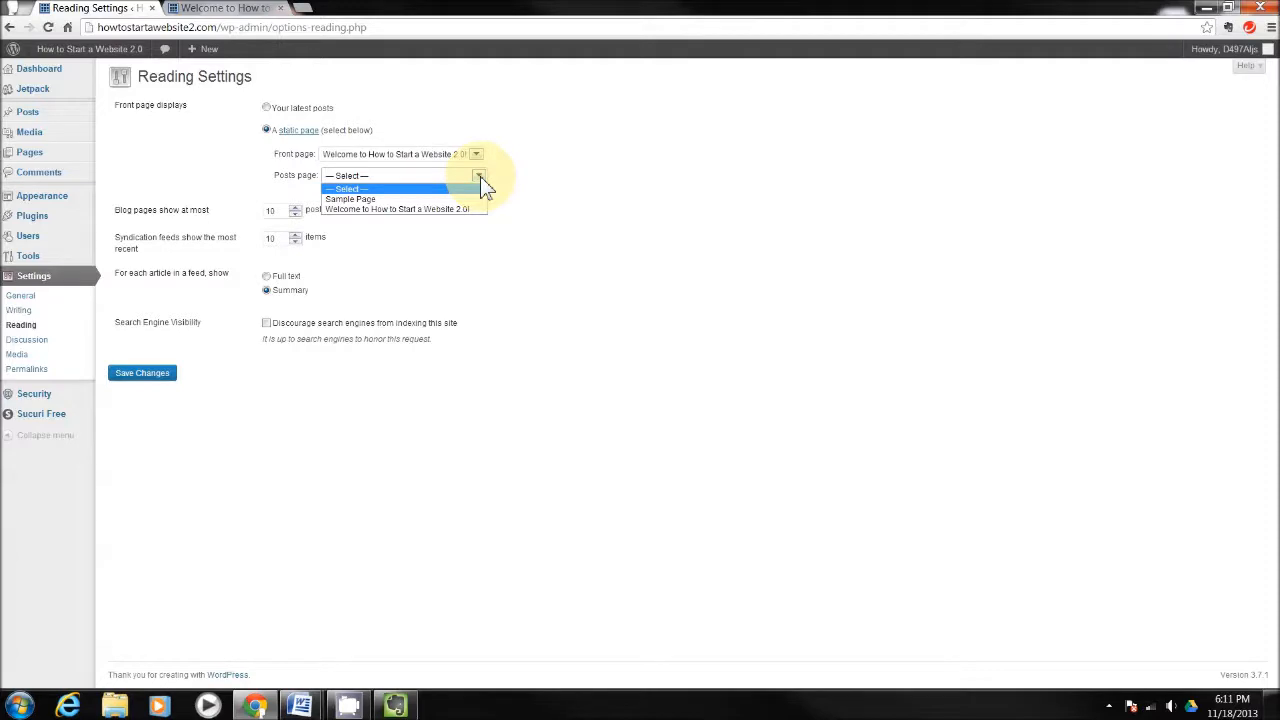
left_click(480, 176)
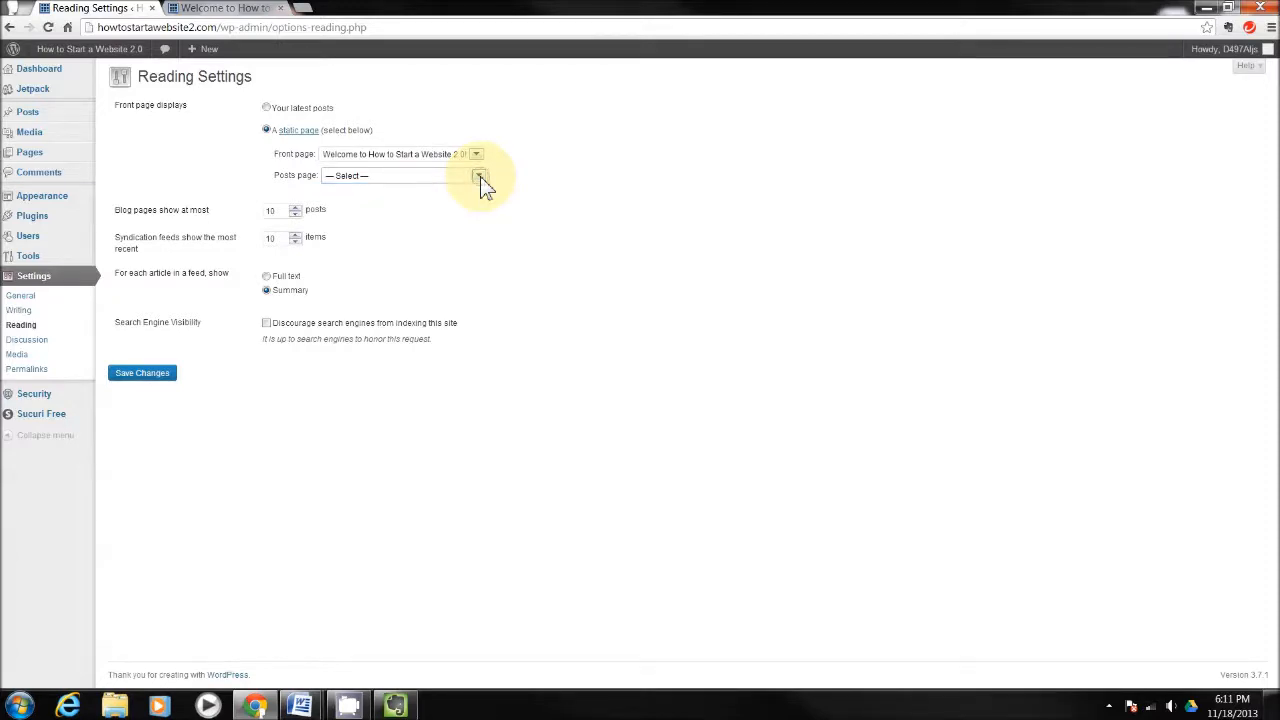
left_click(143, 376)
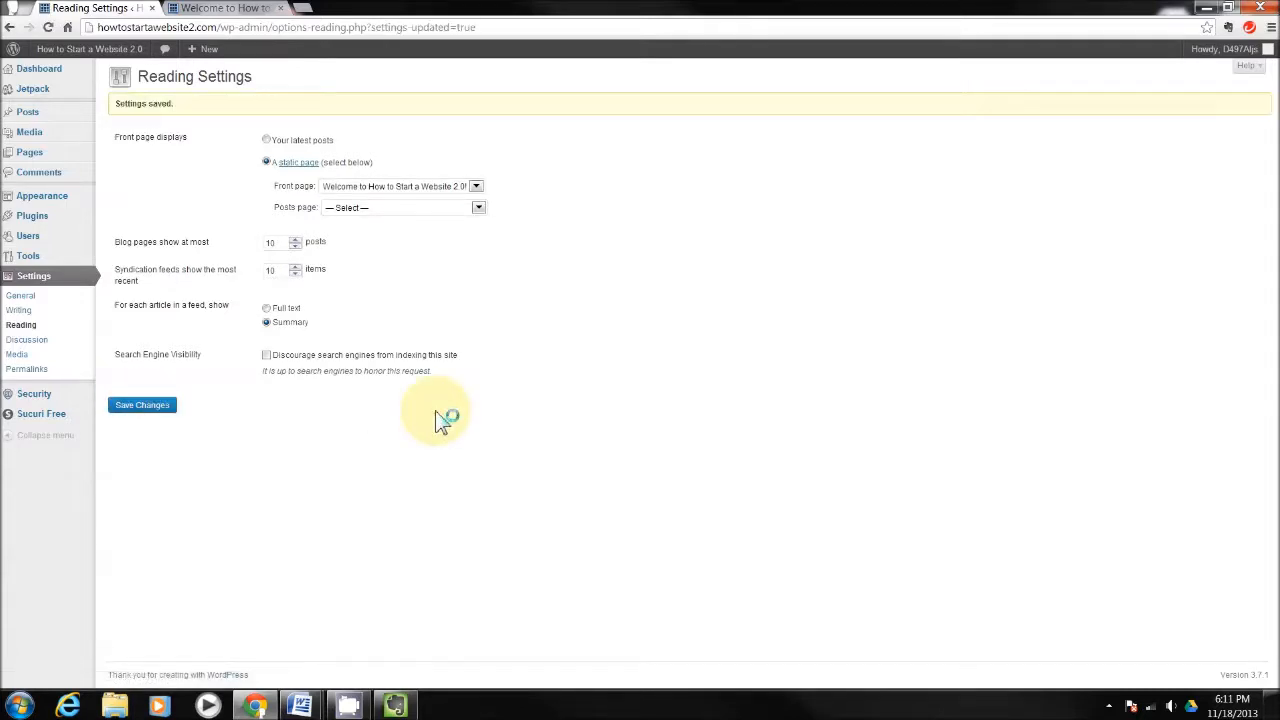
- Create a new page titled "Training" with an empty body and publish it
left_click(35, 163)
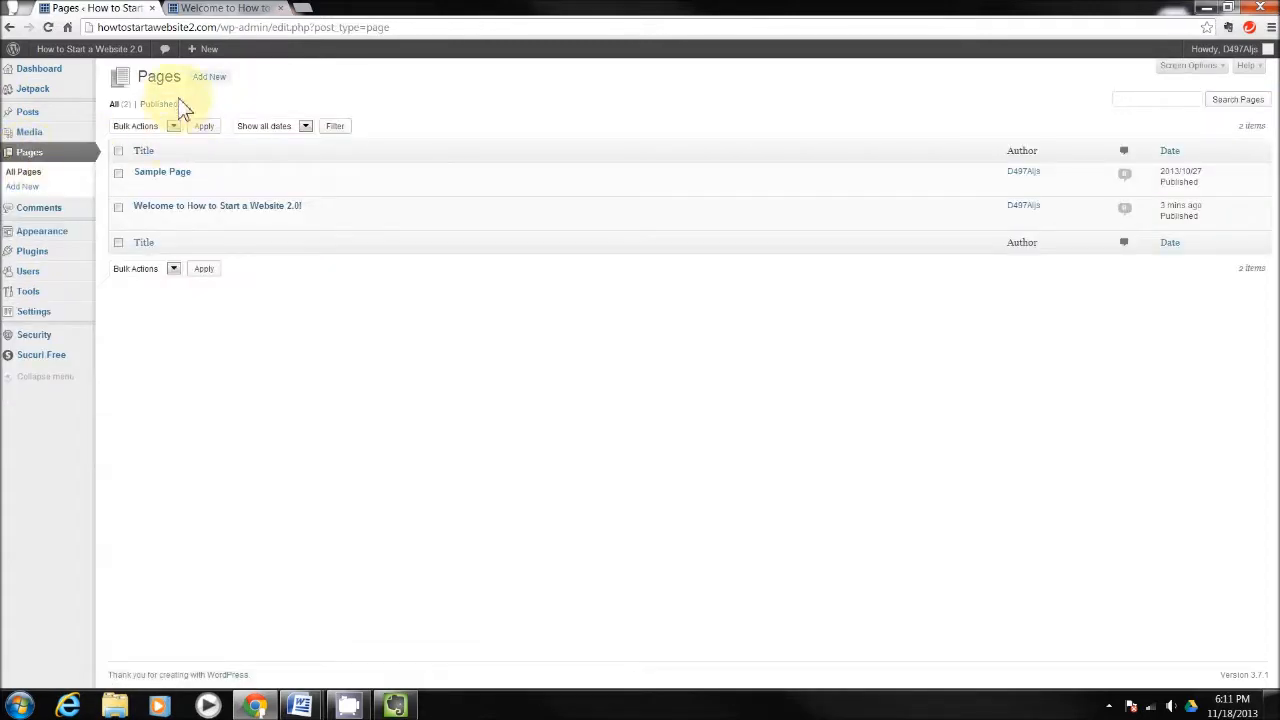
left_click(210, 78)
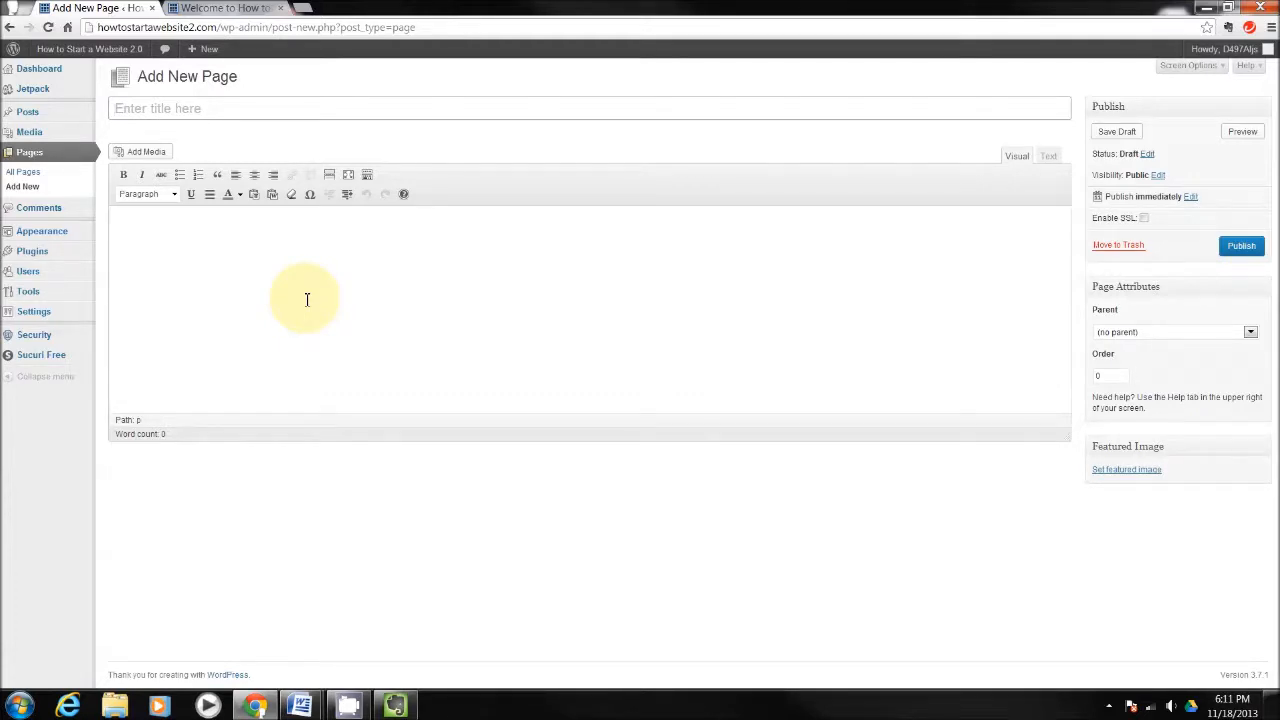
type("Training")
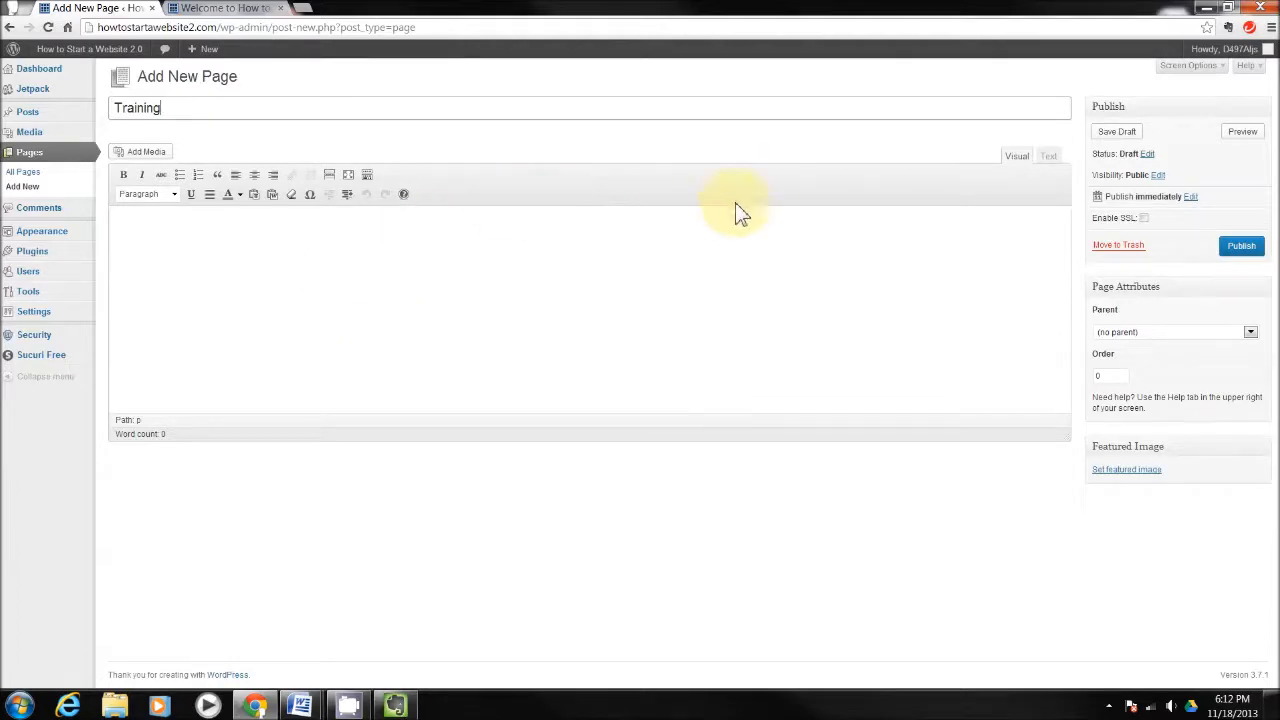
left_click(1241, 247)
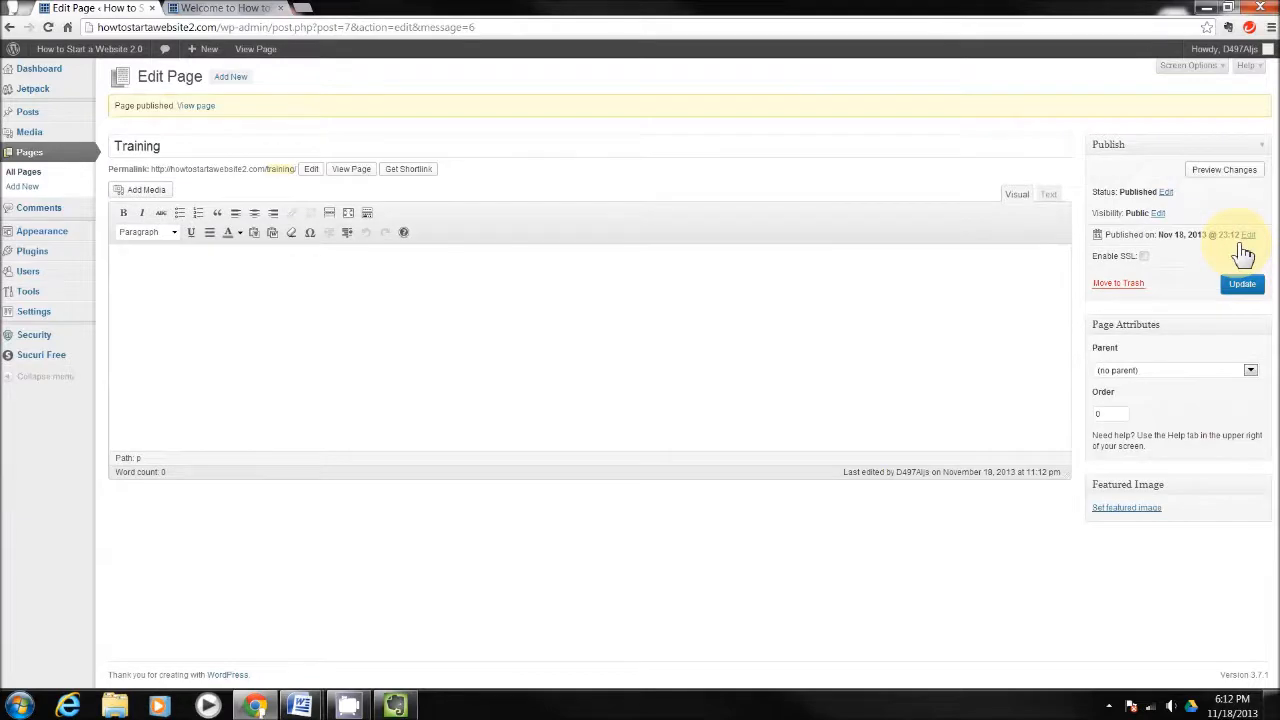
- Assign "Training" as the posts page in the reading settings and save the changes
mouse_move(40, 318)
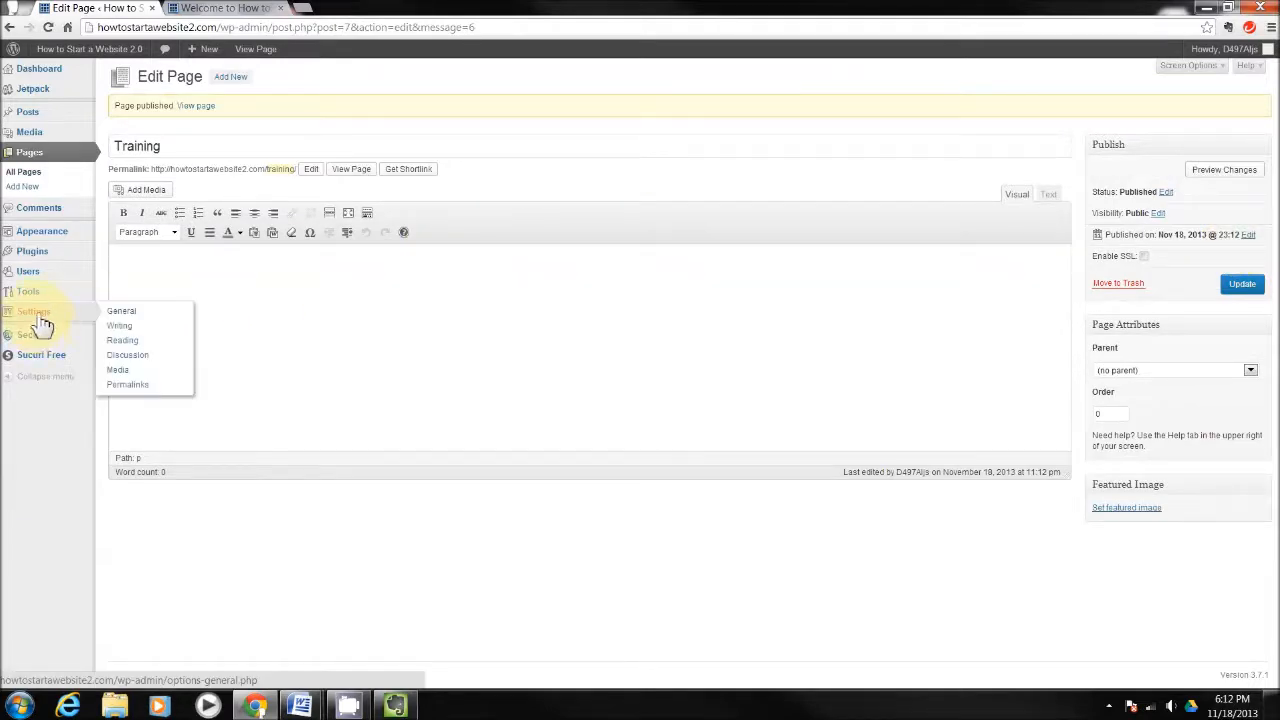
left_click(138, 343)
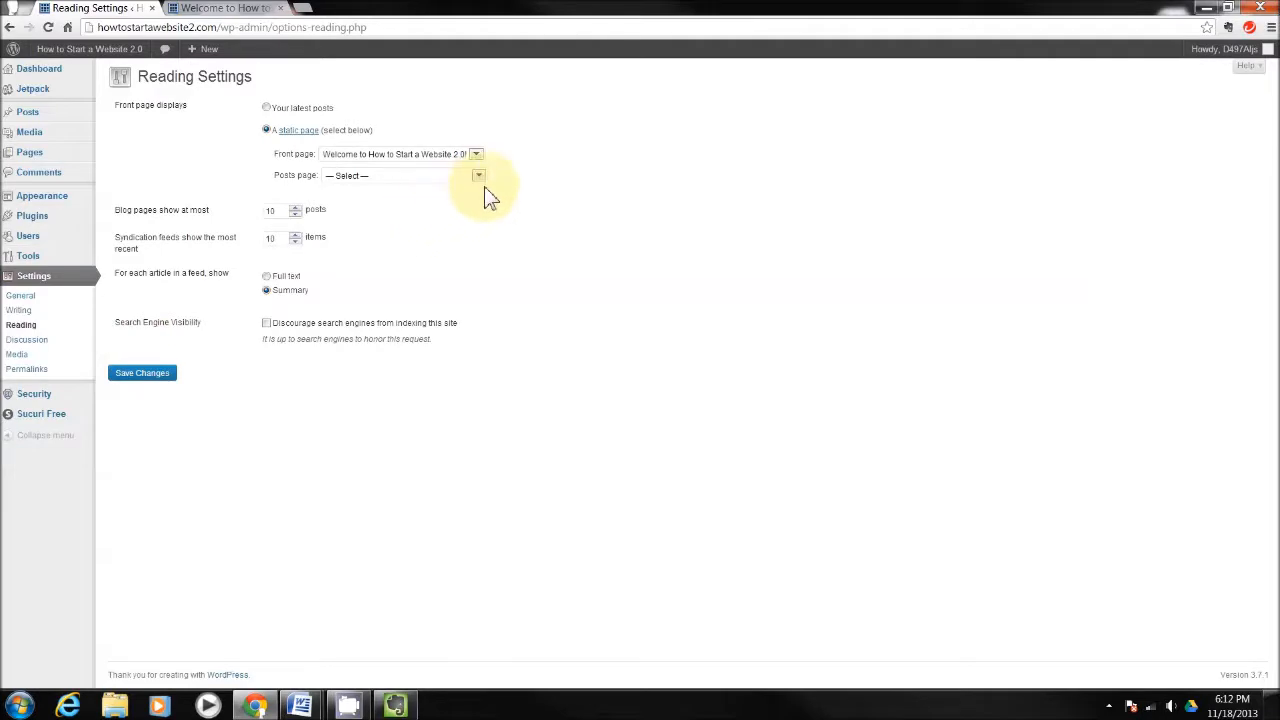
left_click(479, 176)
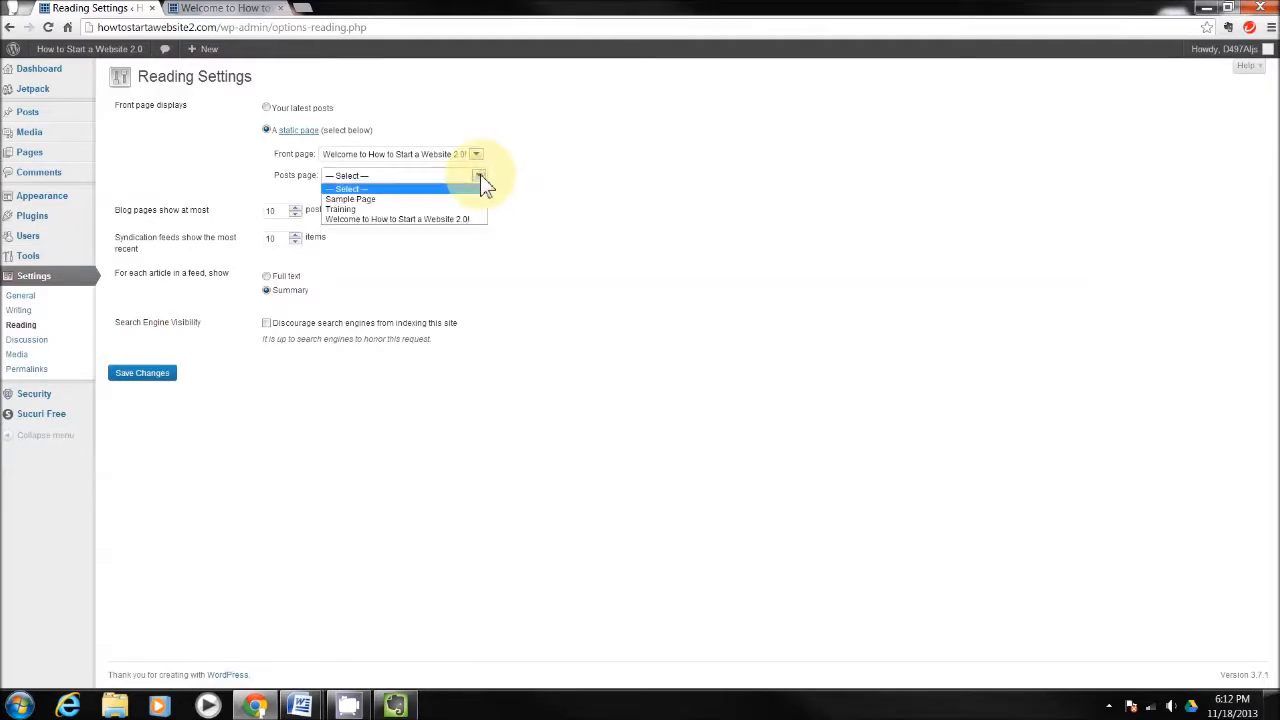
left_click(368, 209)
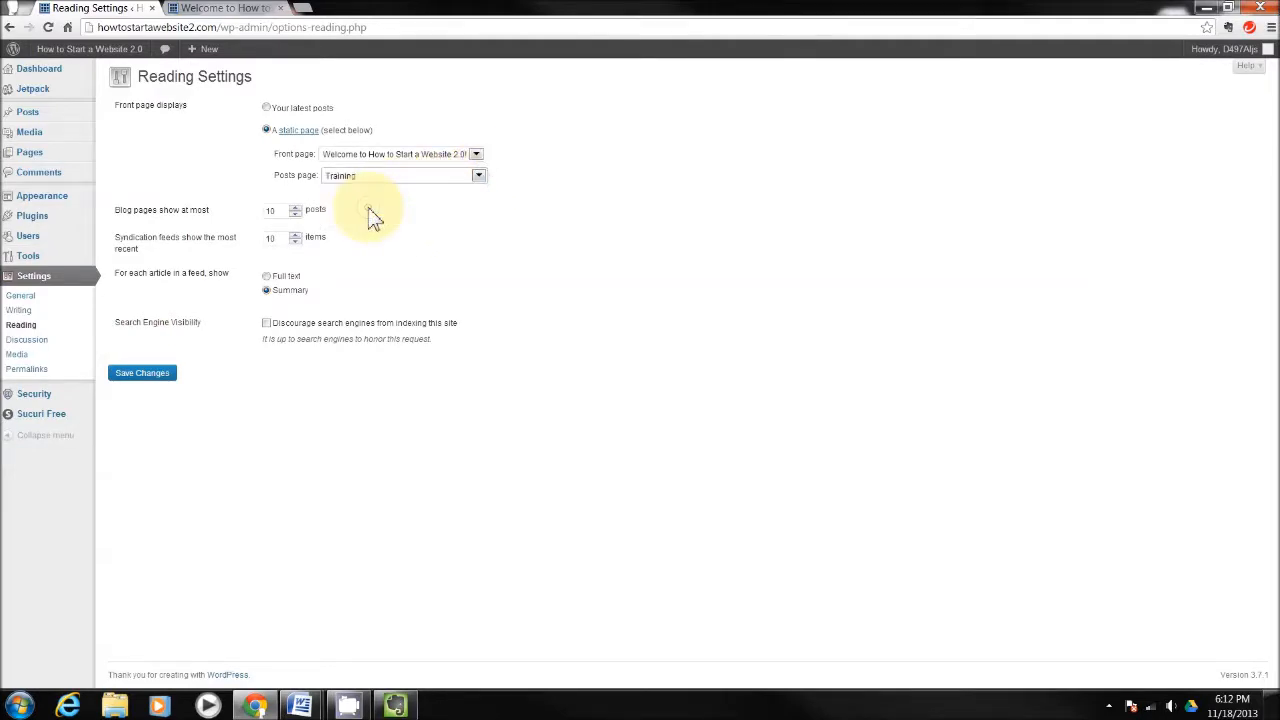
left_click(138, 381)
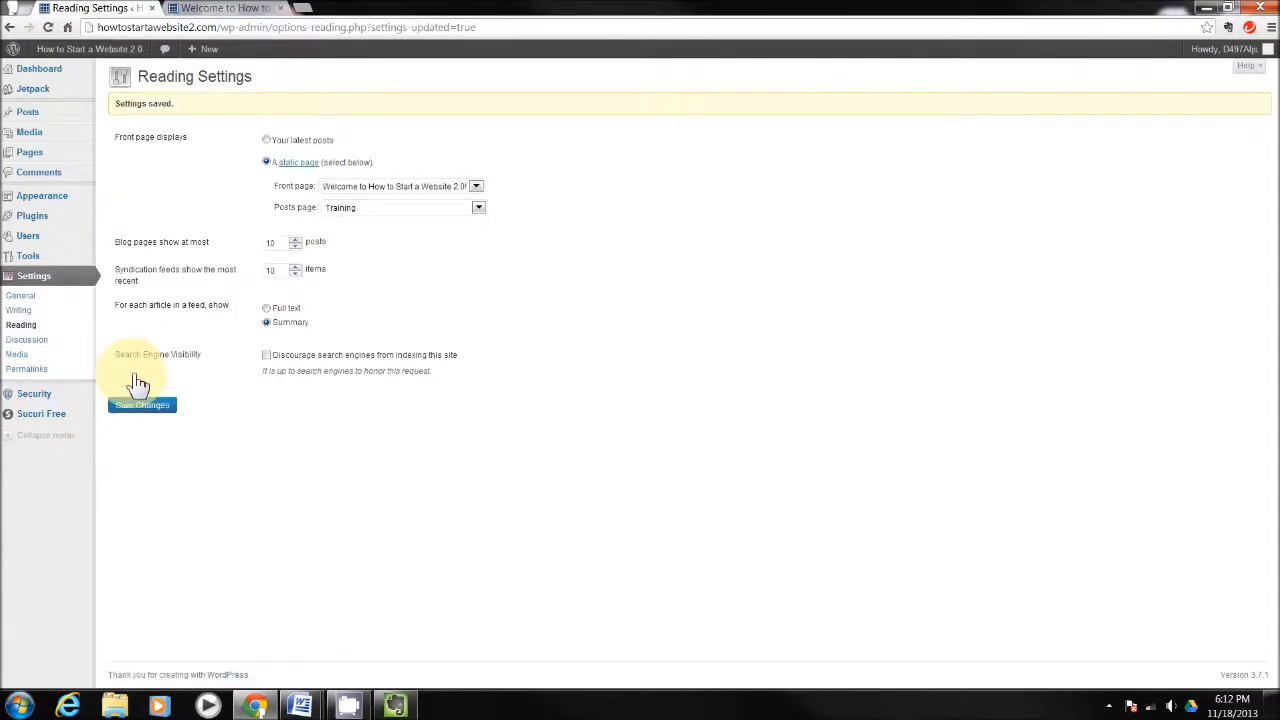
- Reload the live site and check its front page, the Training page and the Sample Page, ending on the home page
left_click(238, 10)
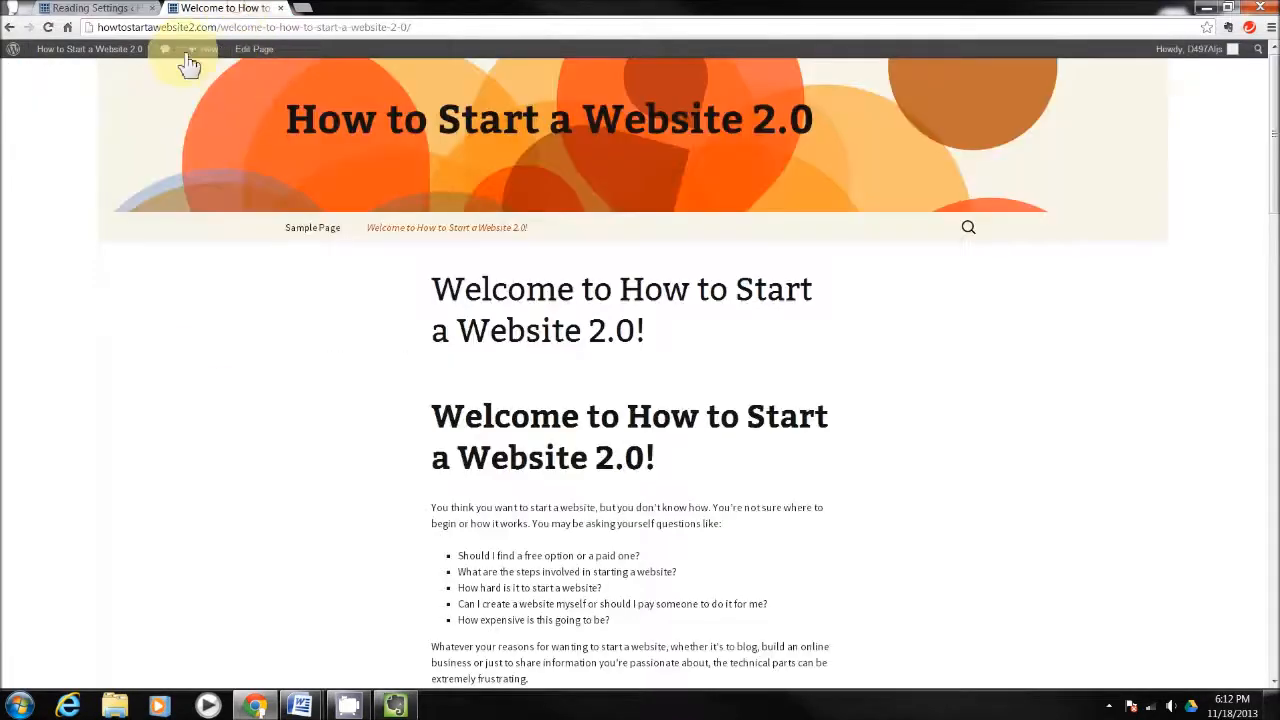
left_click(49, 31)
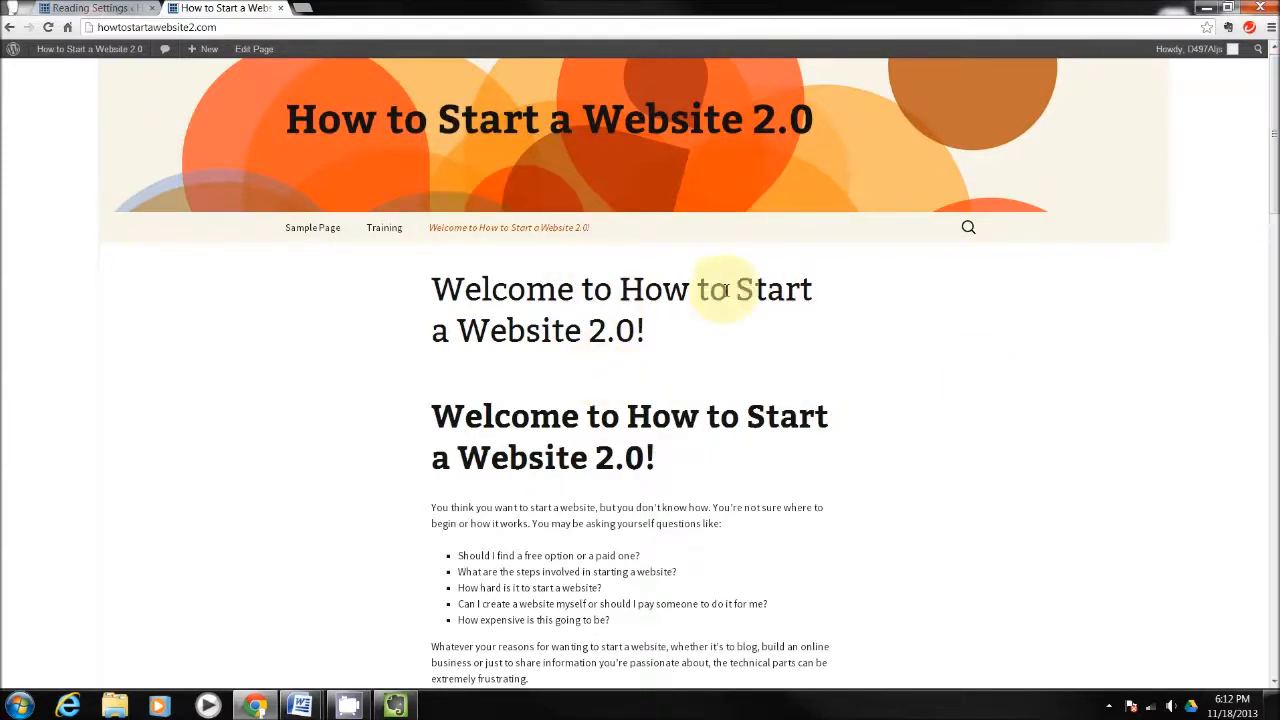
left_click_drag(1274, 166, 1249, 137)
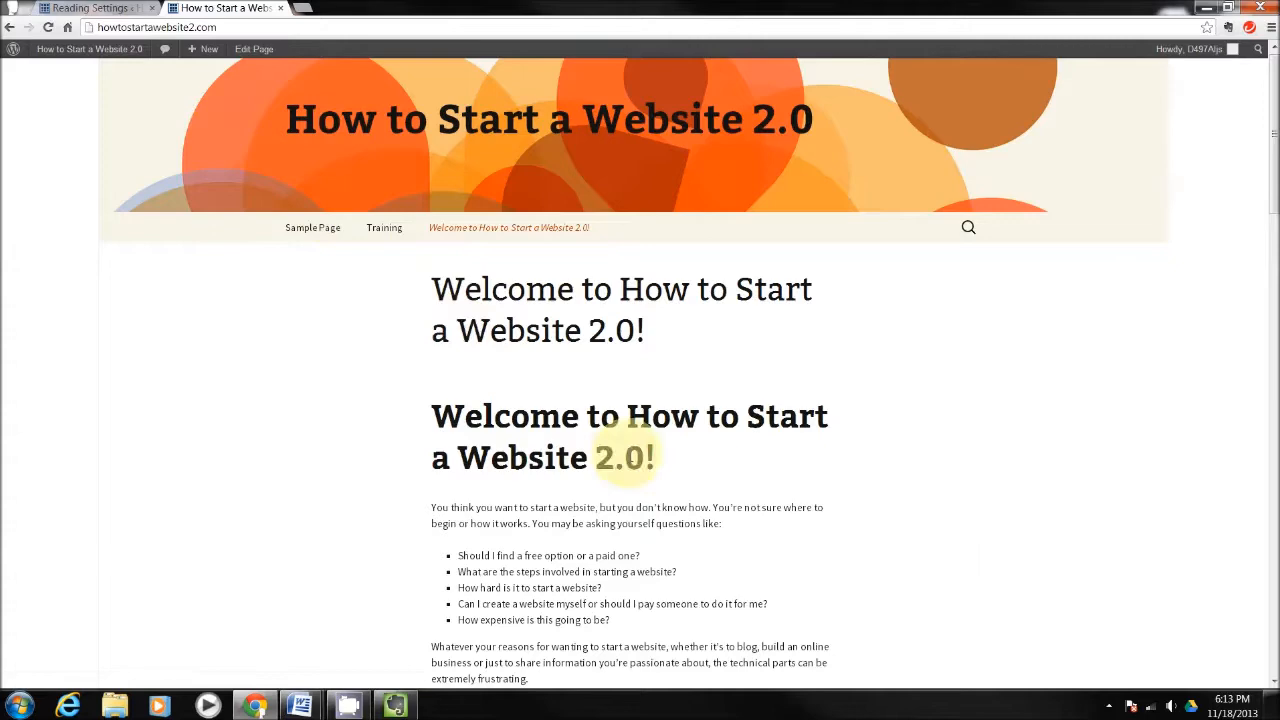
mouse_move(1270, 172)
left_mouse_down()
mouse_move(1259, 543)
mouse_move(1266, 155)
left_mouse_up()
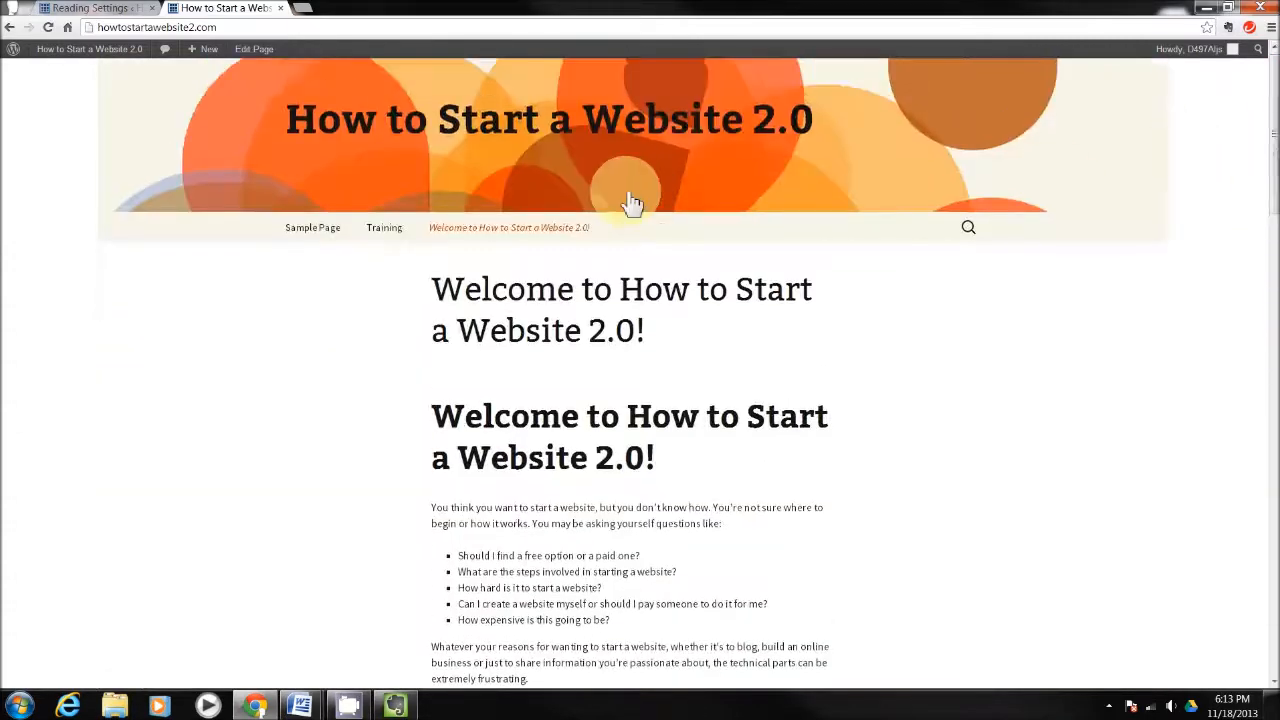
left_click(386, 232)
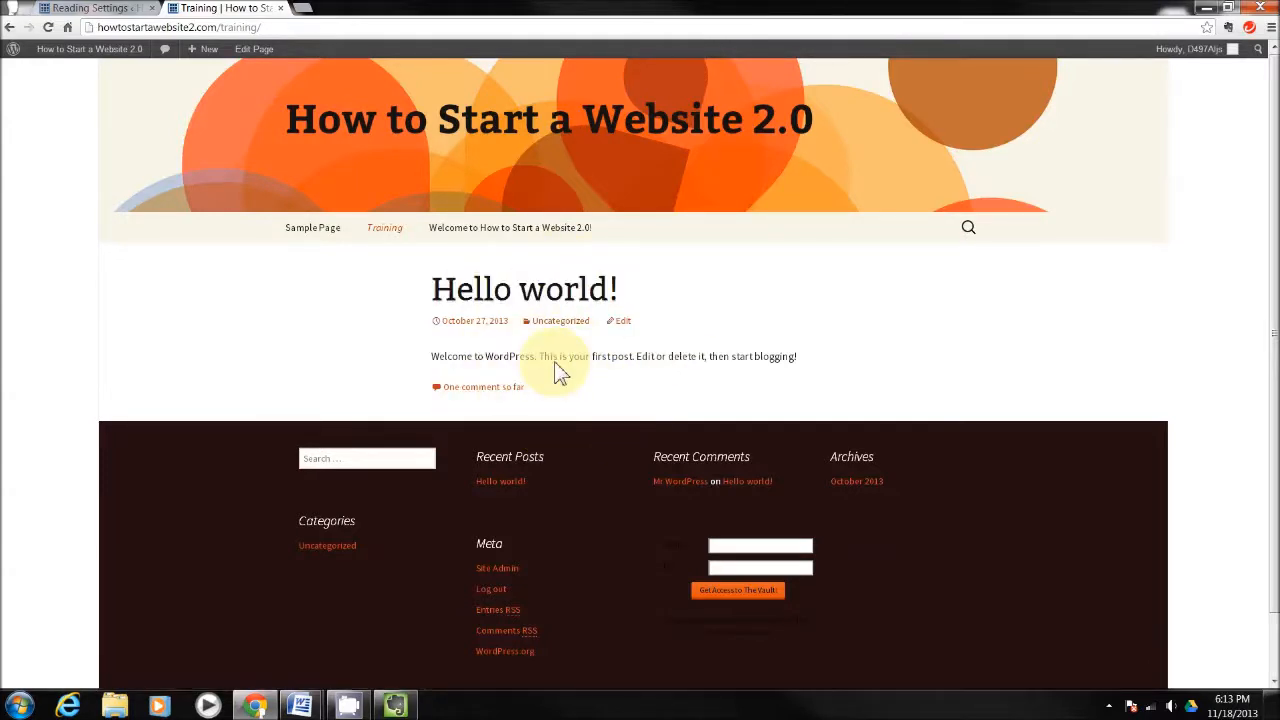
left_click(313, 228)
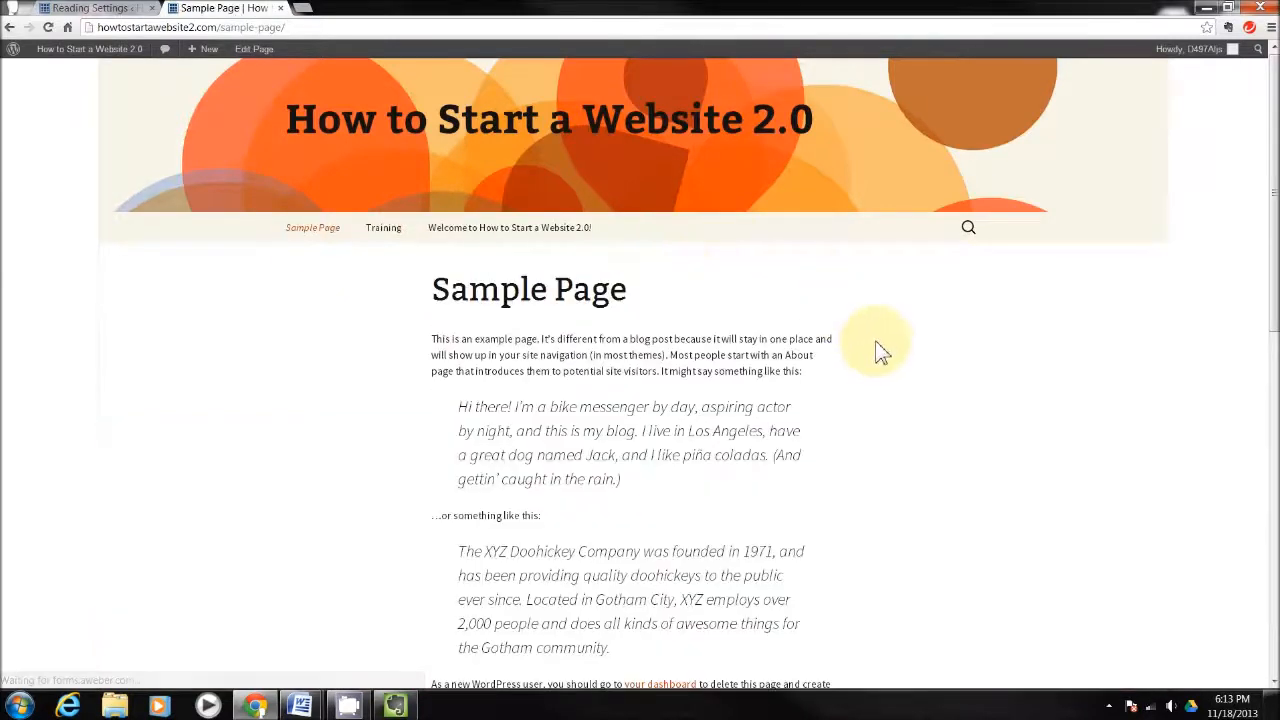
left_click_drag(1273, 172, 1276, 115)
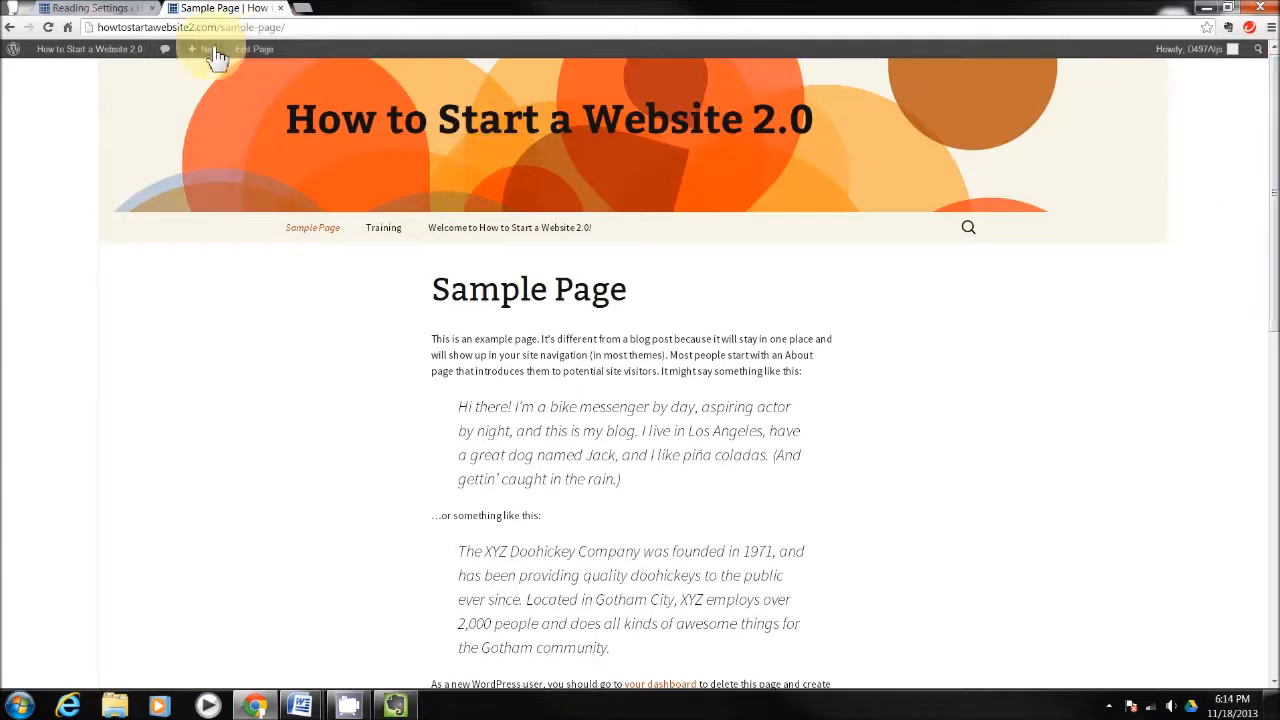
left_click(528, 128)
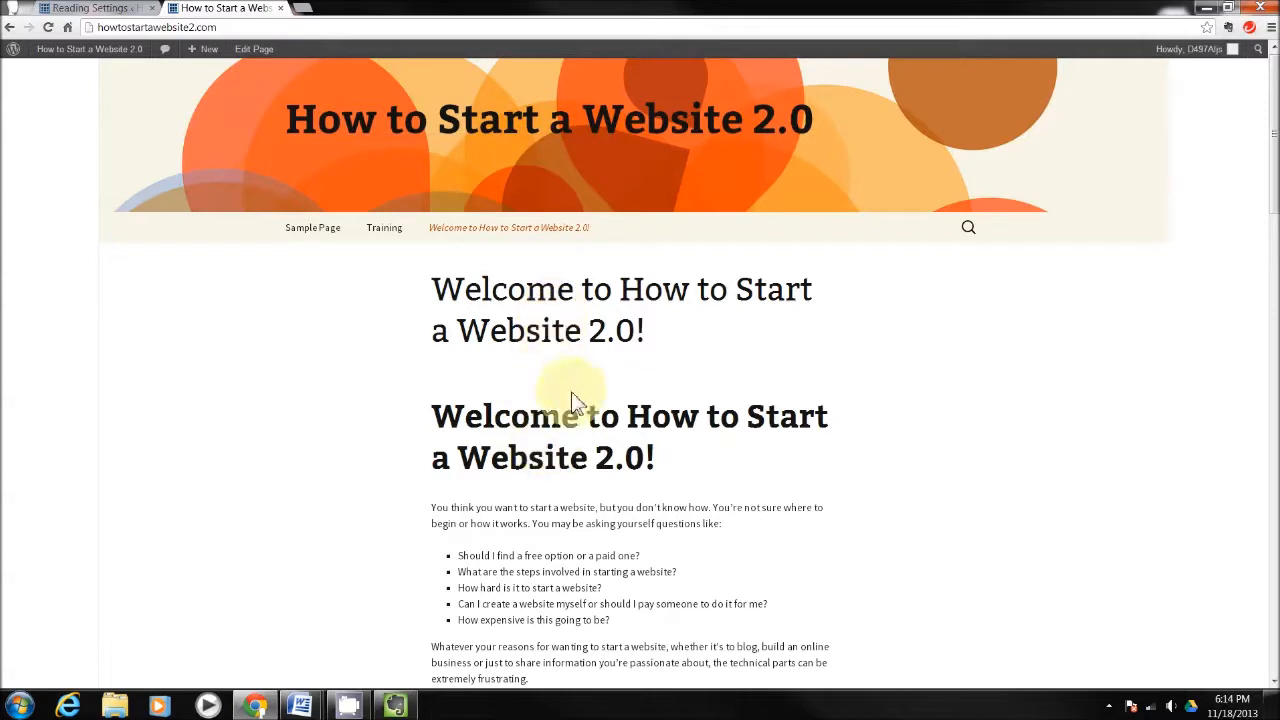
- Return to the WordPress admin and open the page "Welcome to How to Start a Website 2.0!" for editing
left_click(108, 10)
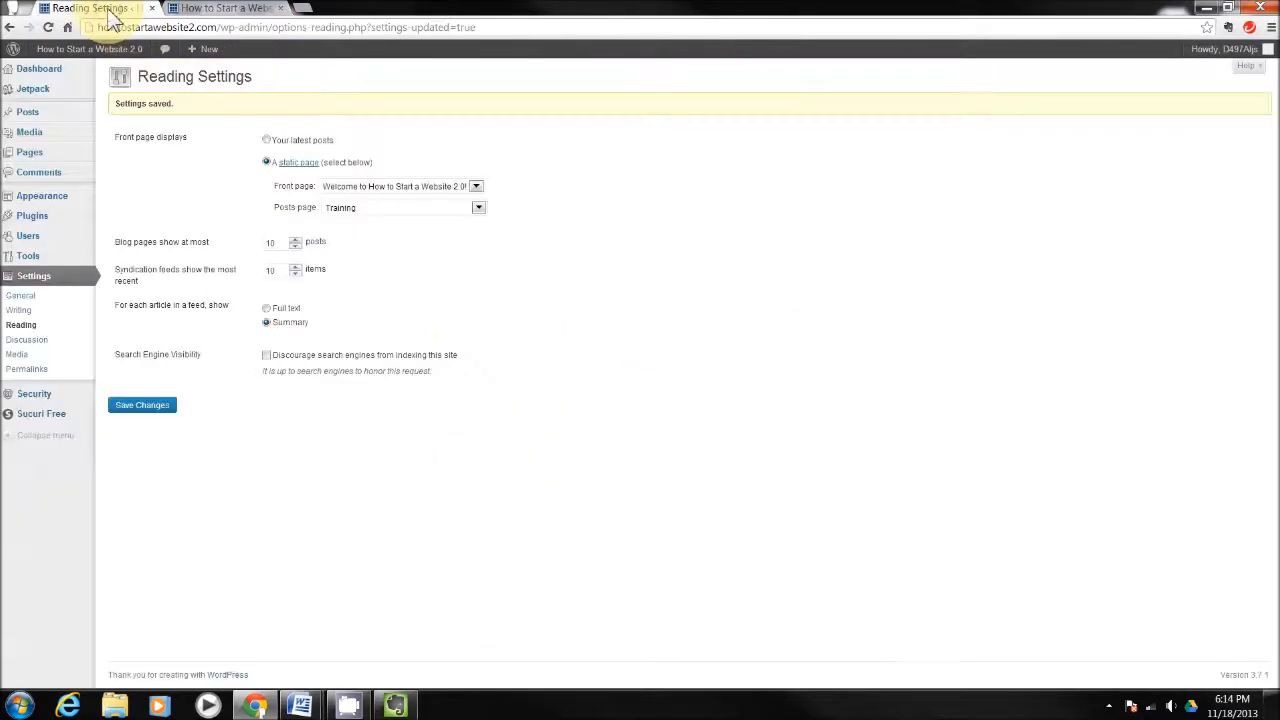
left_click(29, 158)
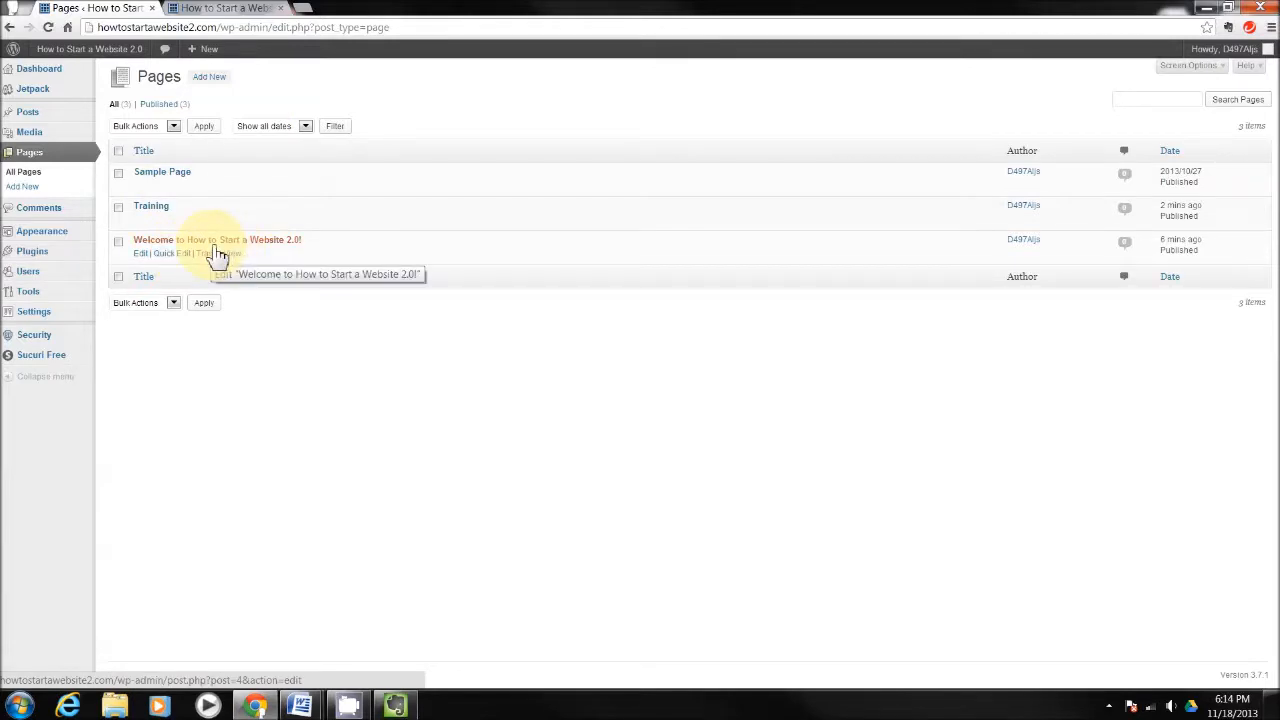
left_click(144, 258)
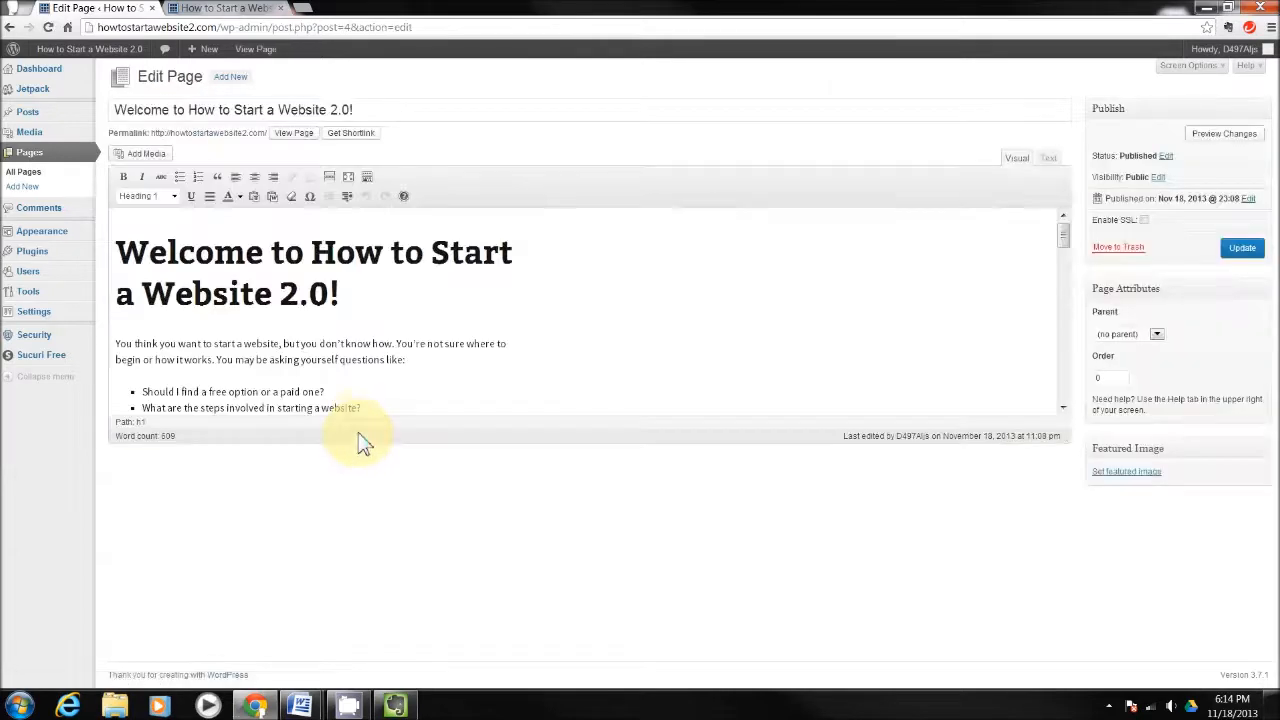
- Delete the duplicate heading "Welcome to How to Start a Website 2.0!" from the page body, keeping the page title
left_click_drag(338, 292, 86, 243)
mouse_move(85, 237)
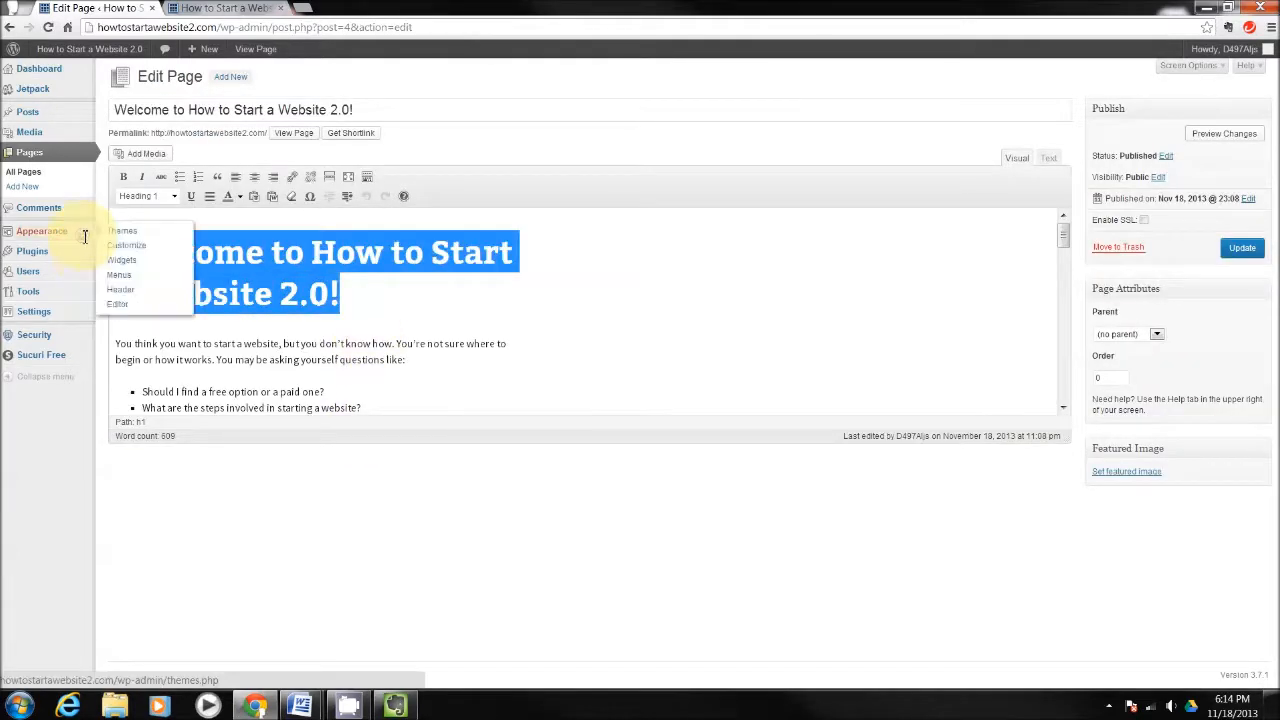
key("BackSpace")
key("Delete")
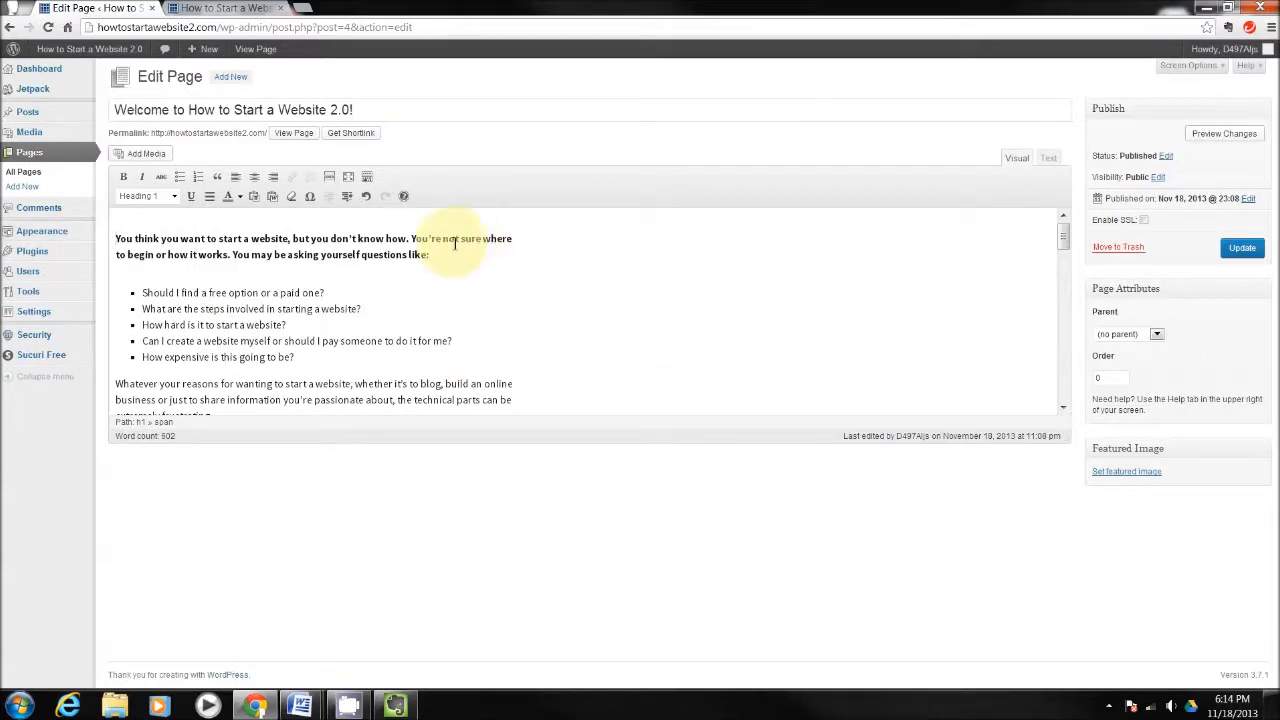
- Change the opening paragraph starting "You think you want to start a website" to the Paragraph format
left_click_drag(449, 254, 288, 255)
left_click_drag(211, 257, 112, 236)
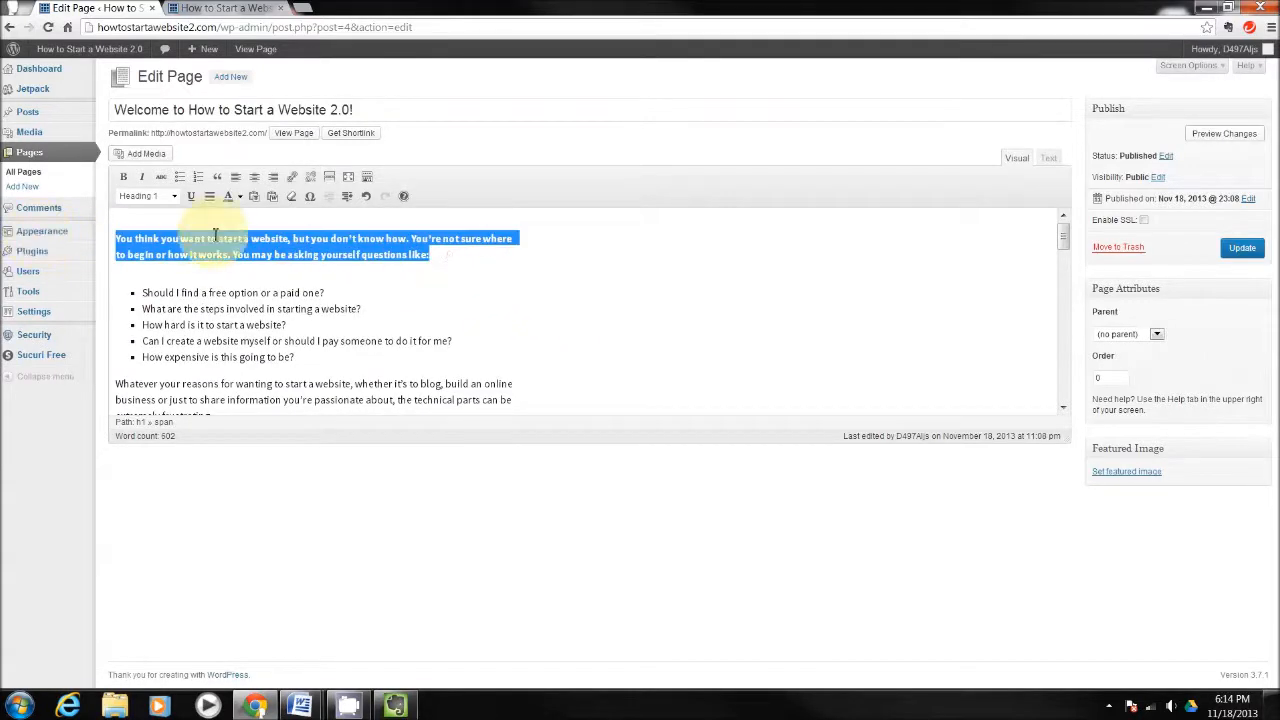
left_click(173, 197)
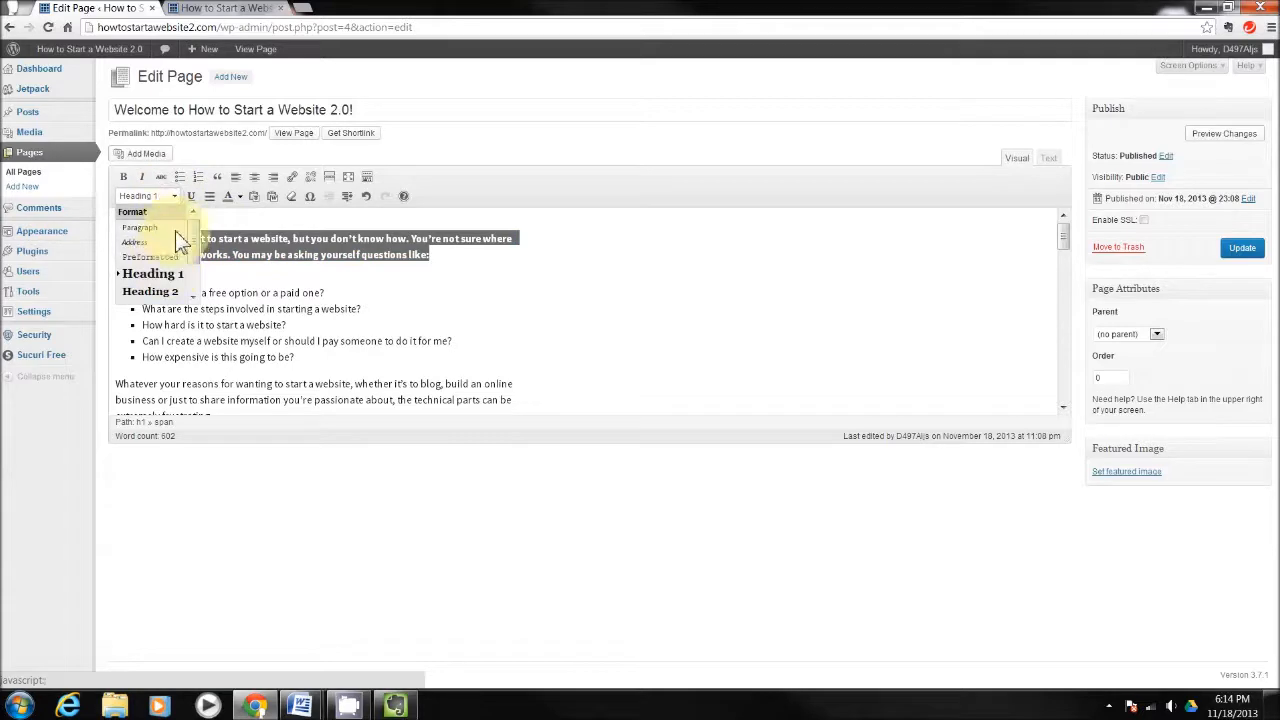
left_click(140, 228)
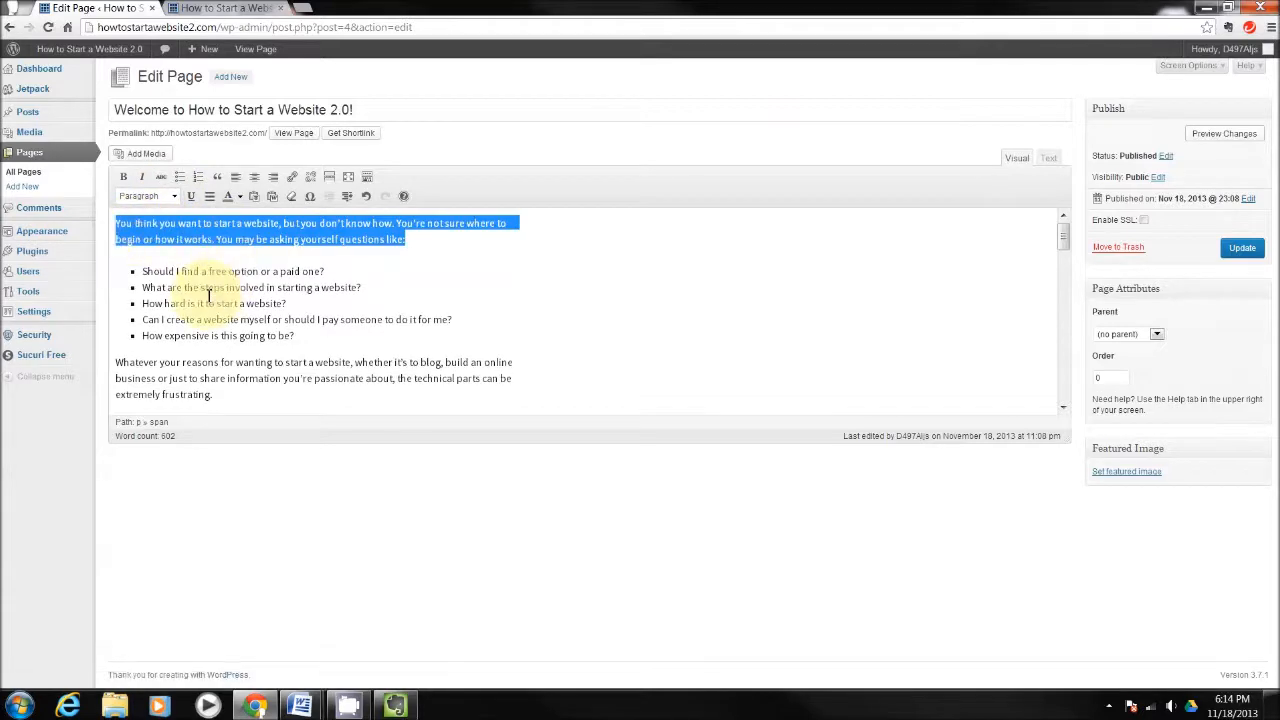
left_click(208, 290)
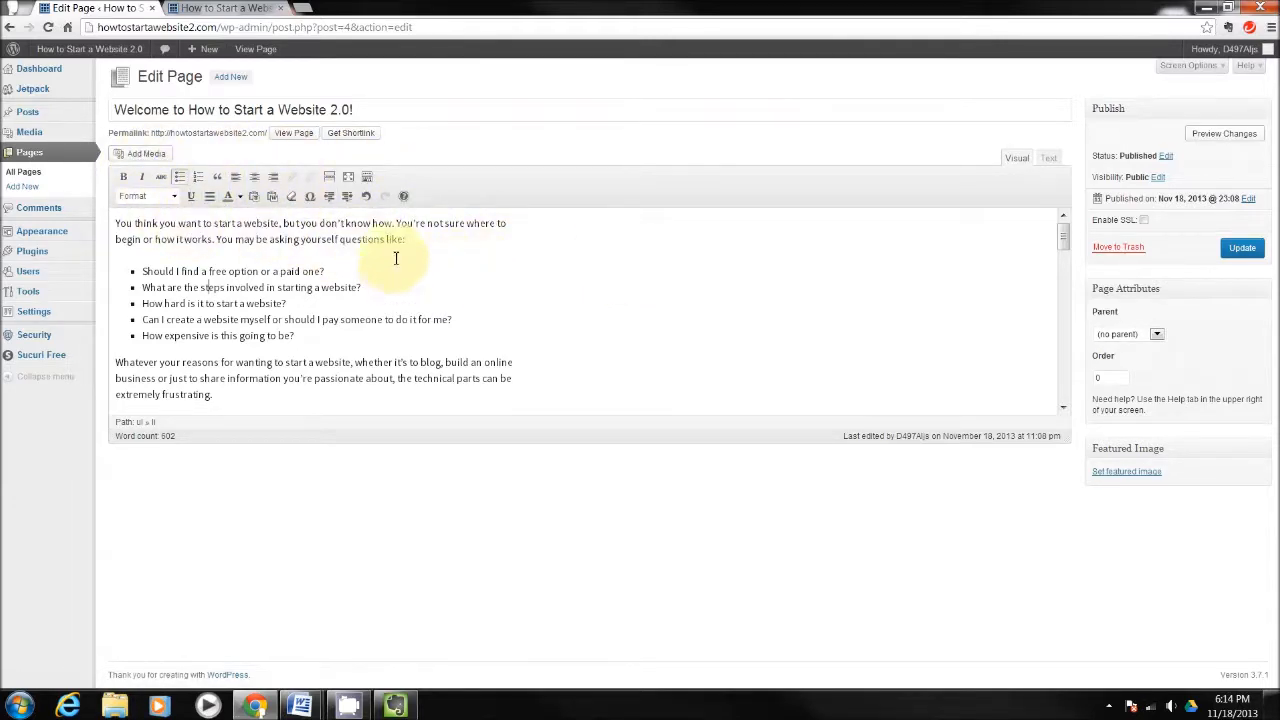
- Try bold formatting on the first word of the "Whatever your reasons" paragraph and remove the bold again
left_click_drag(542, 368, 272, 372)
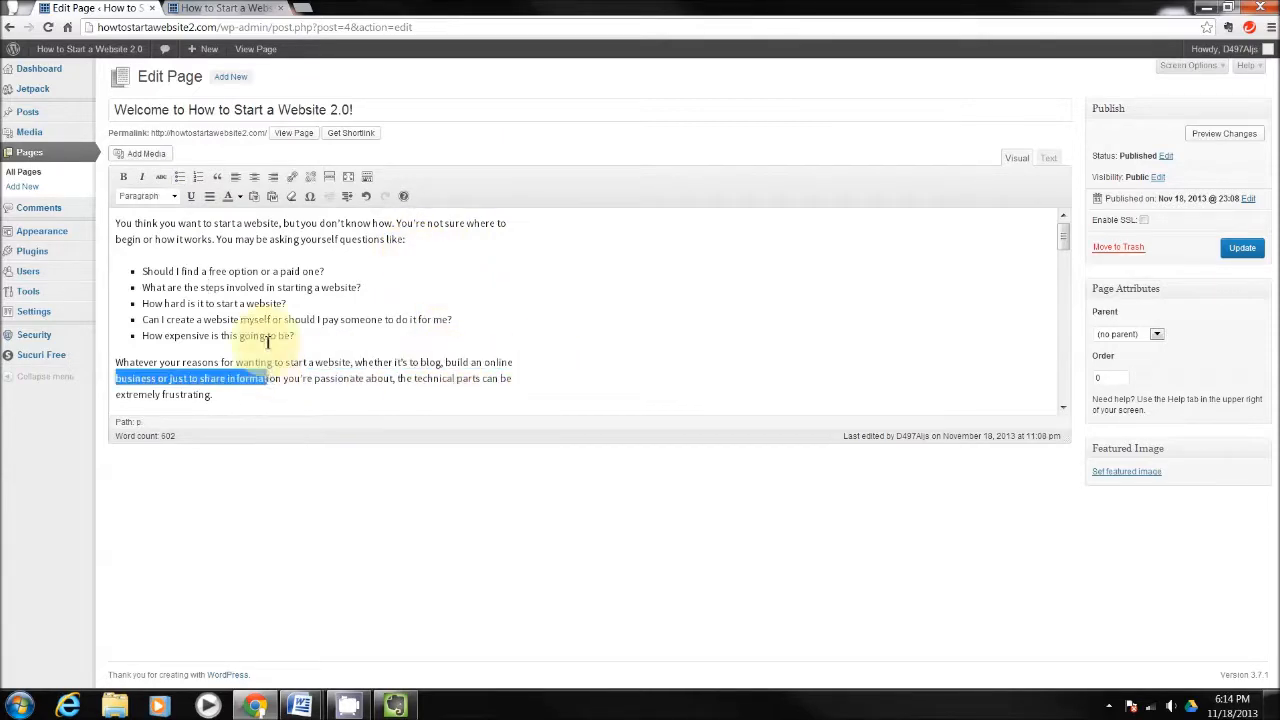
left_click_drag(159, 366, 118, 360)
left_click(123, 177)
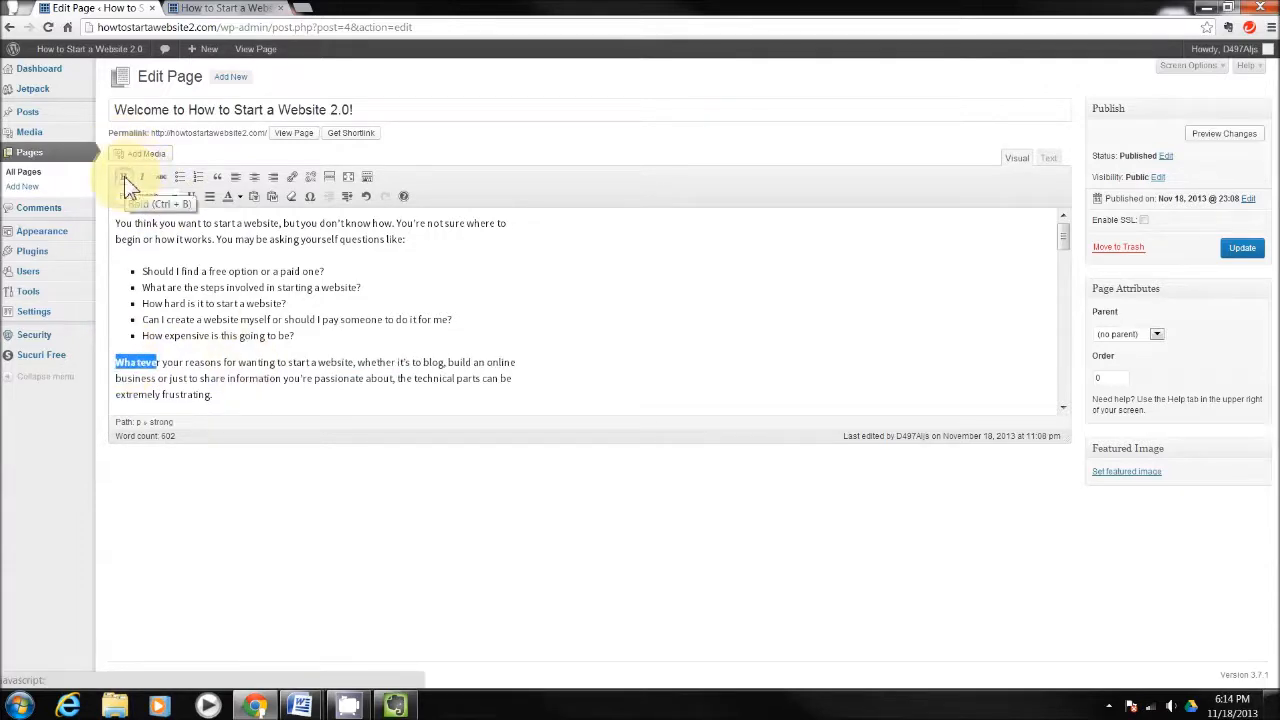
left_click(318, 361)
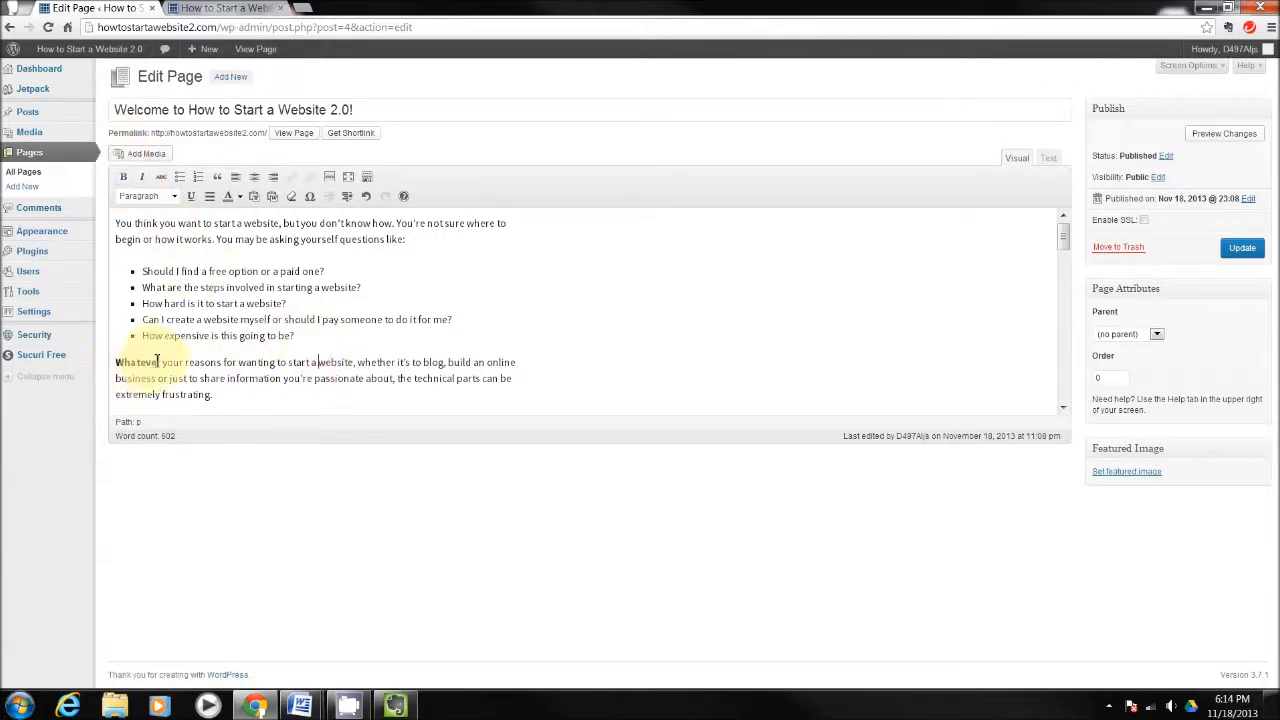
left_click_drag(158, 365, 116, 364)
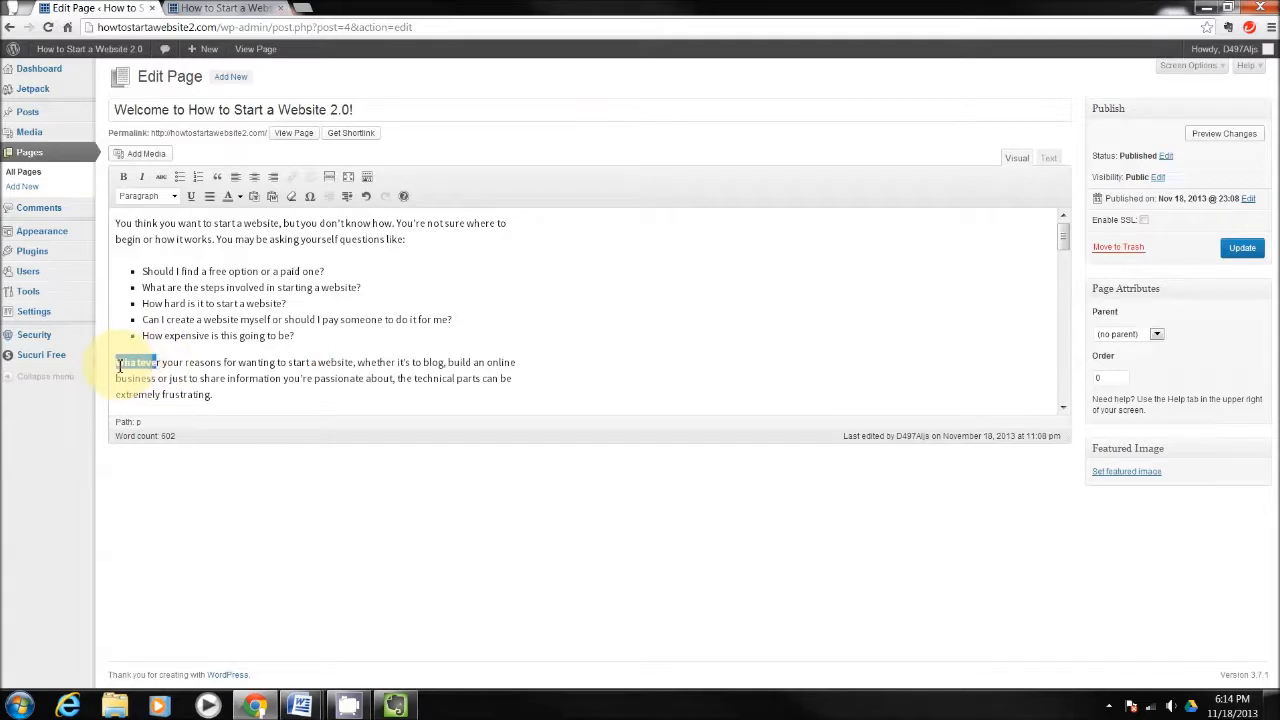
left_click(121, 179)
left_click(371, 366)
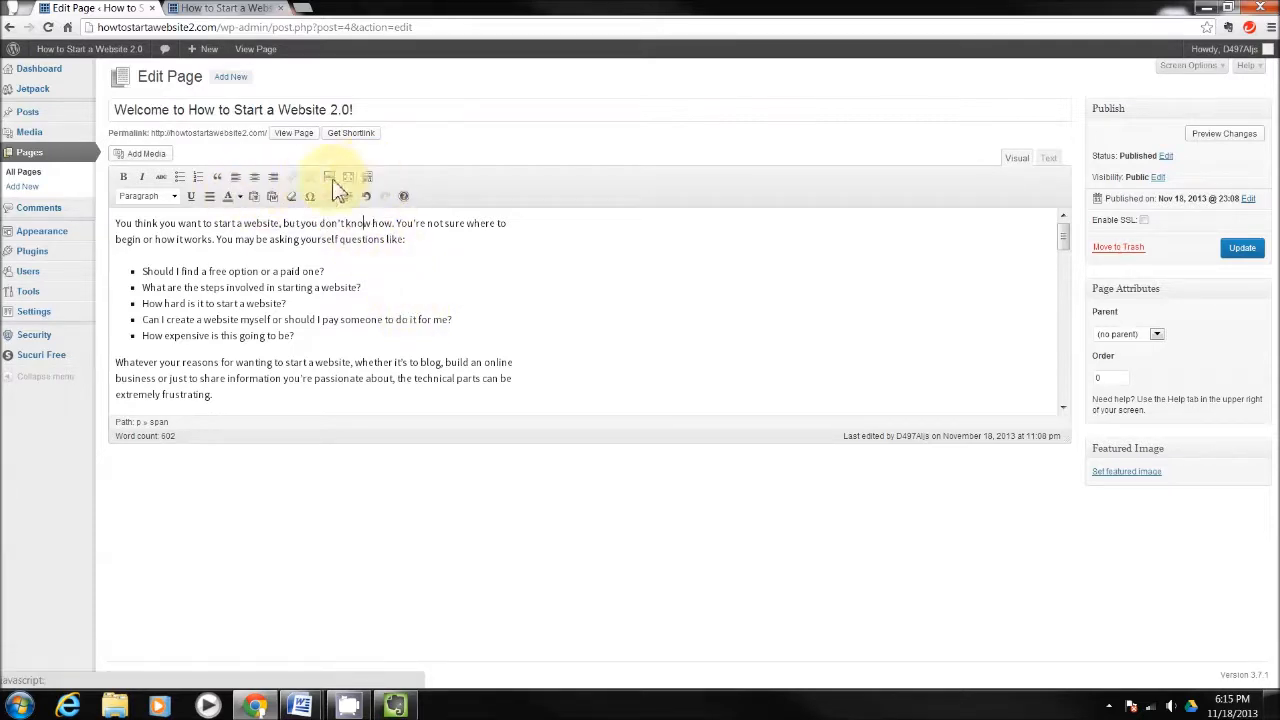
- Update the welcome page and reload the live site's home page to check the edited content
left_click(1243, 250)
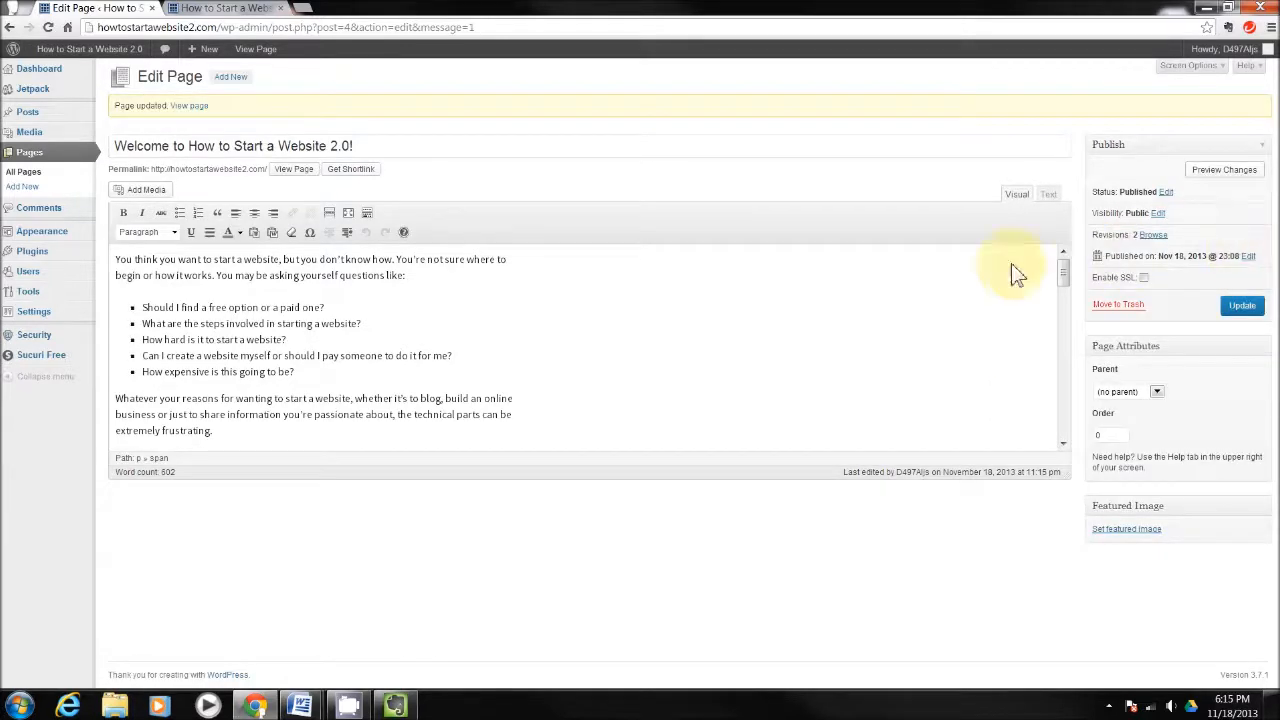
left_click(248, 9)
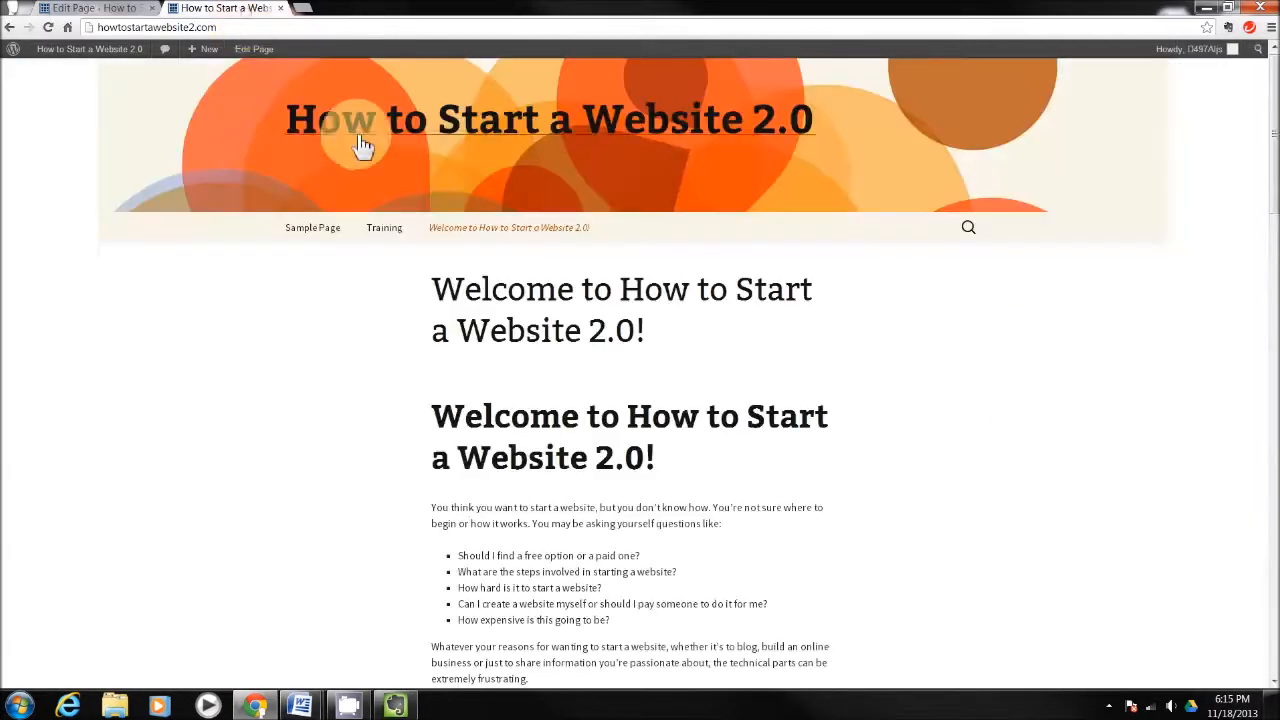
left_click(505, 131)
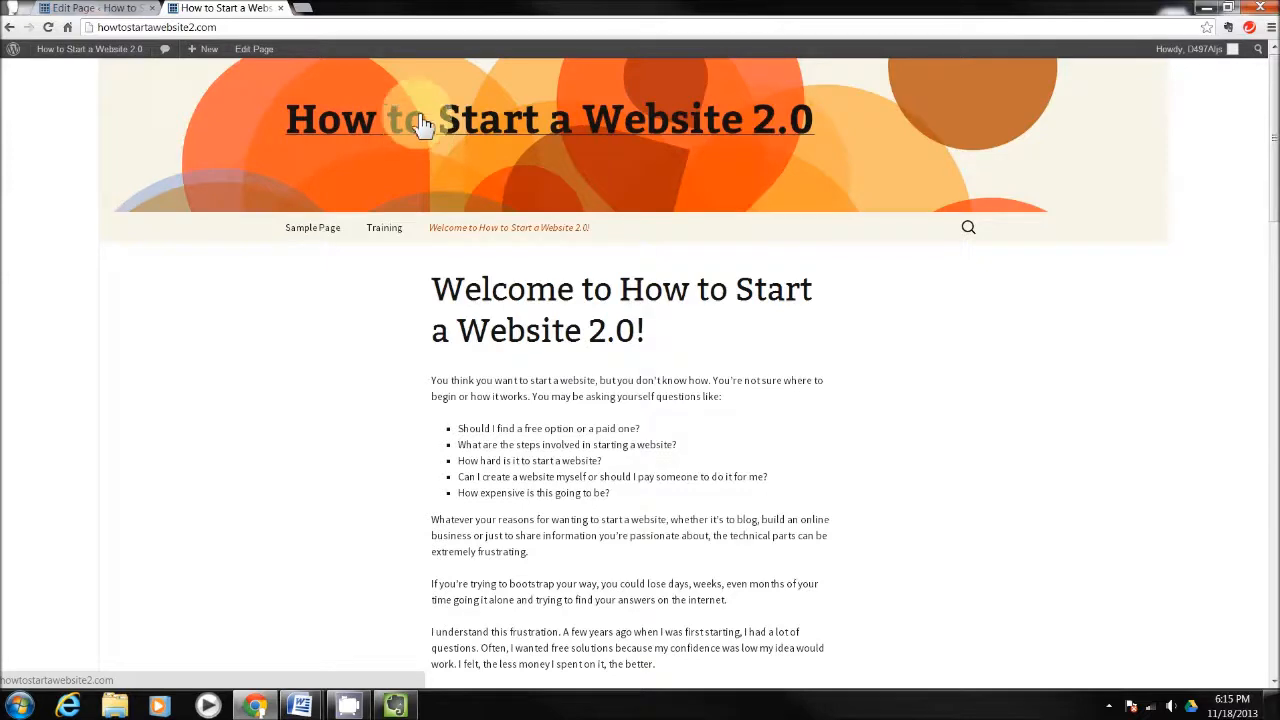
- Start a new page in the WordPress admin and skim the Word document "About How to Start a Website 2.docx" for its content
left_click(122, 9)
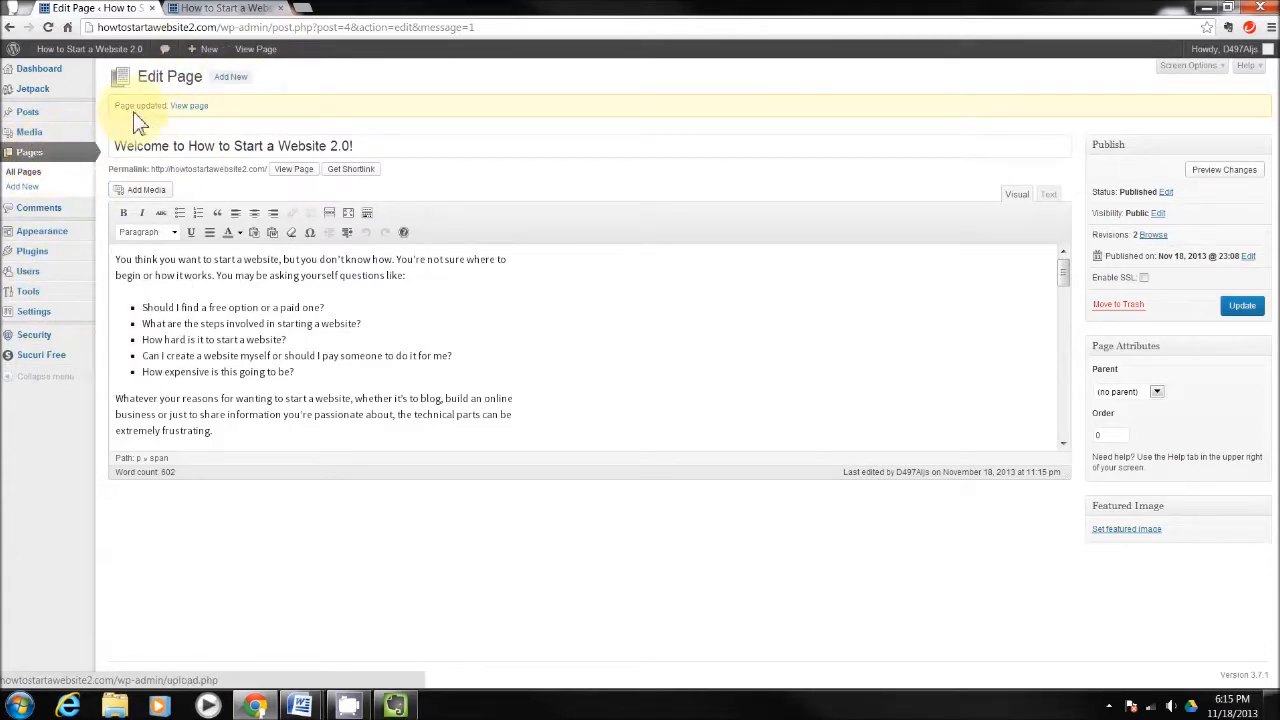
left_click(233, 78)
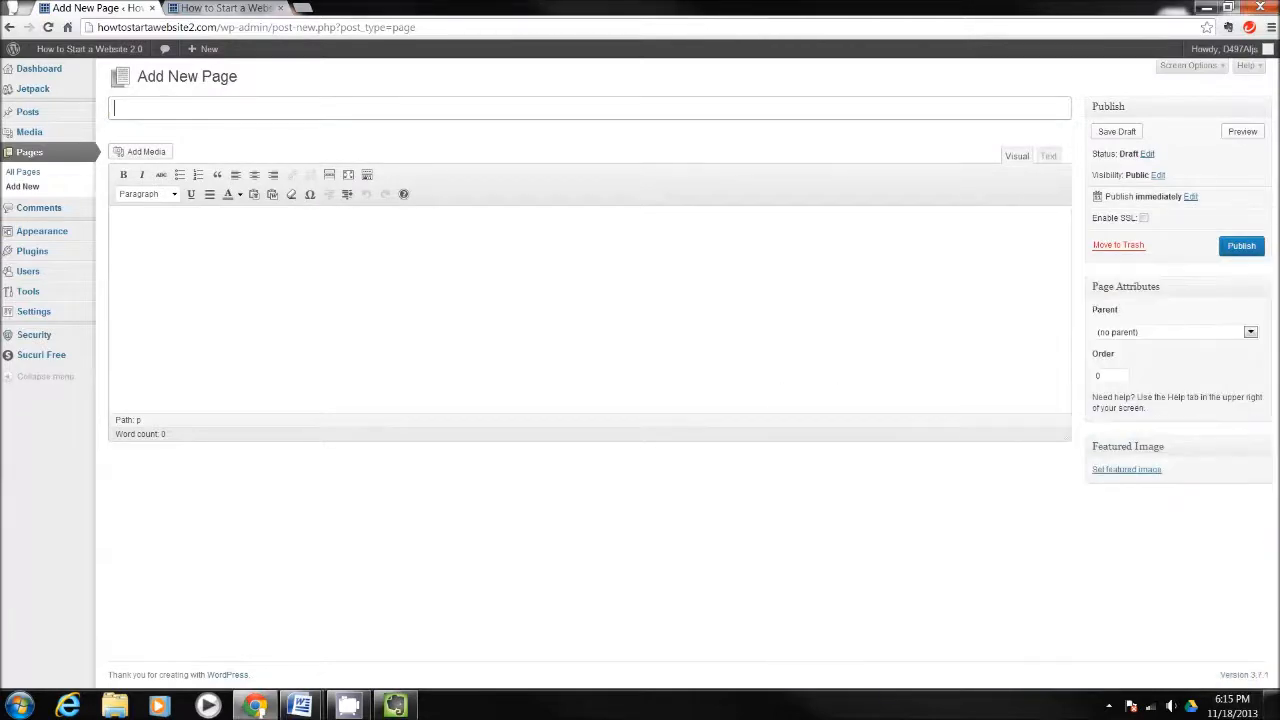
left_click(300, 706)
left_click_drag(1279, 217, 750, 33)
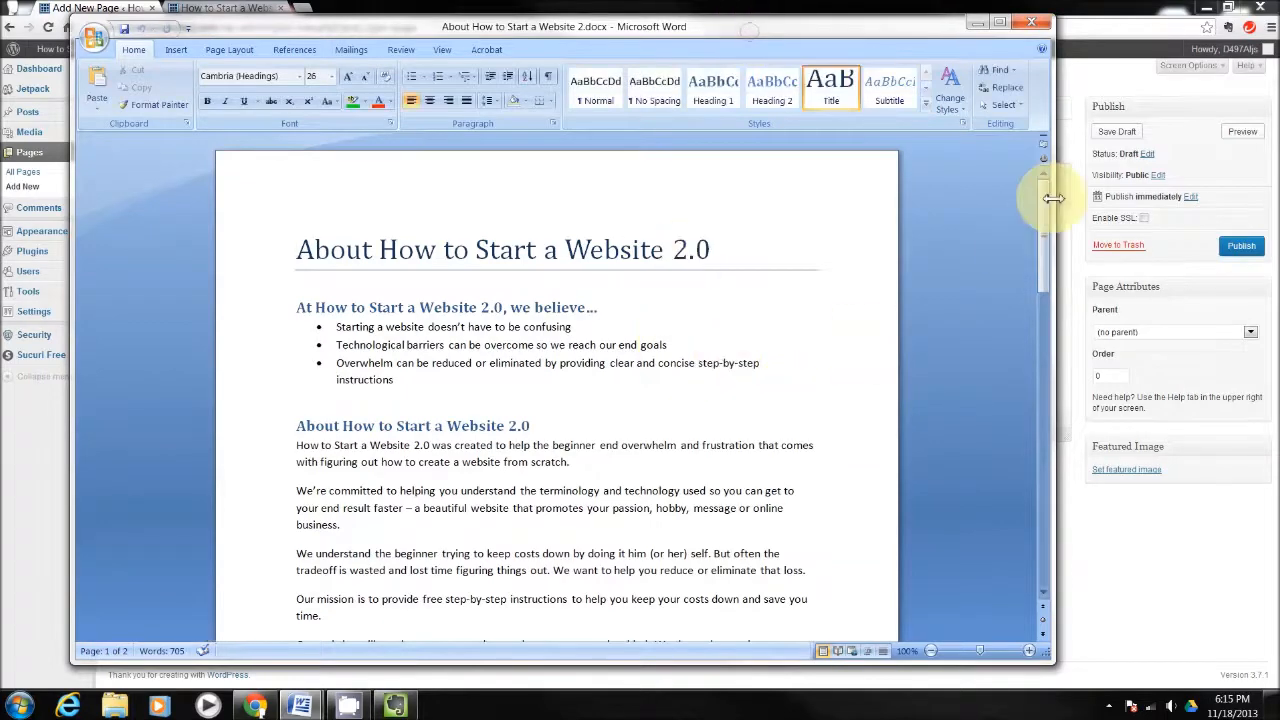
left_click_drag(1047, 219, 1006, 567)
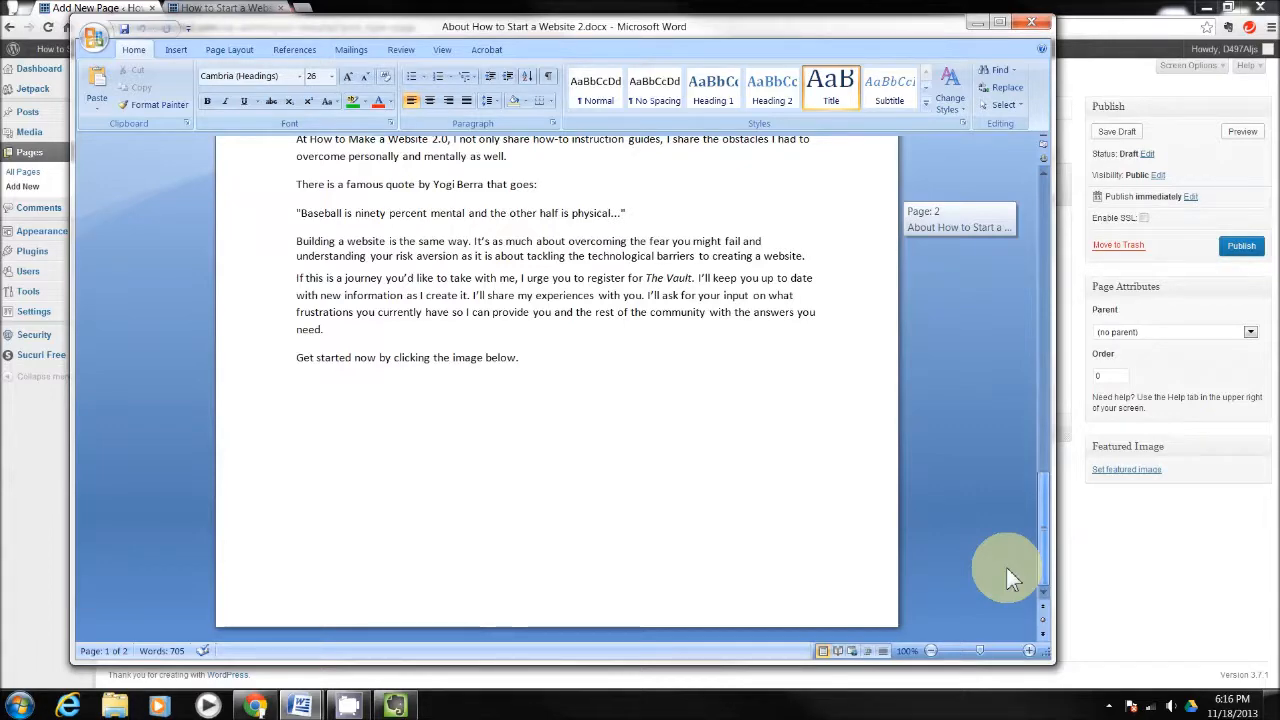
left_click_drag(1006, 567, 1068, 205)
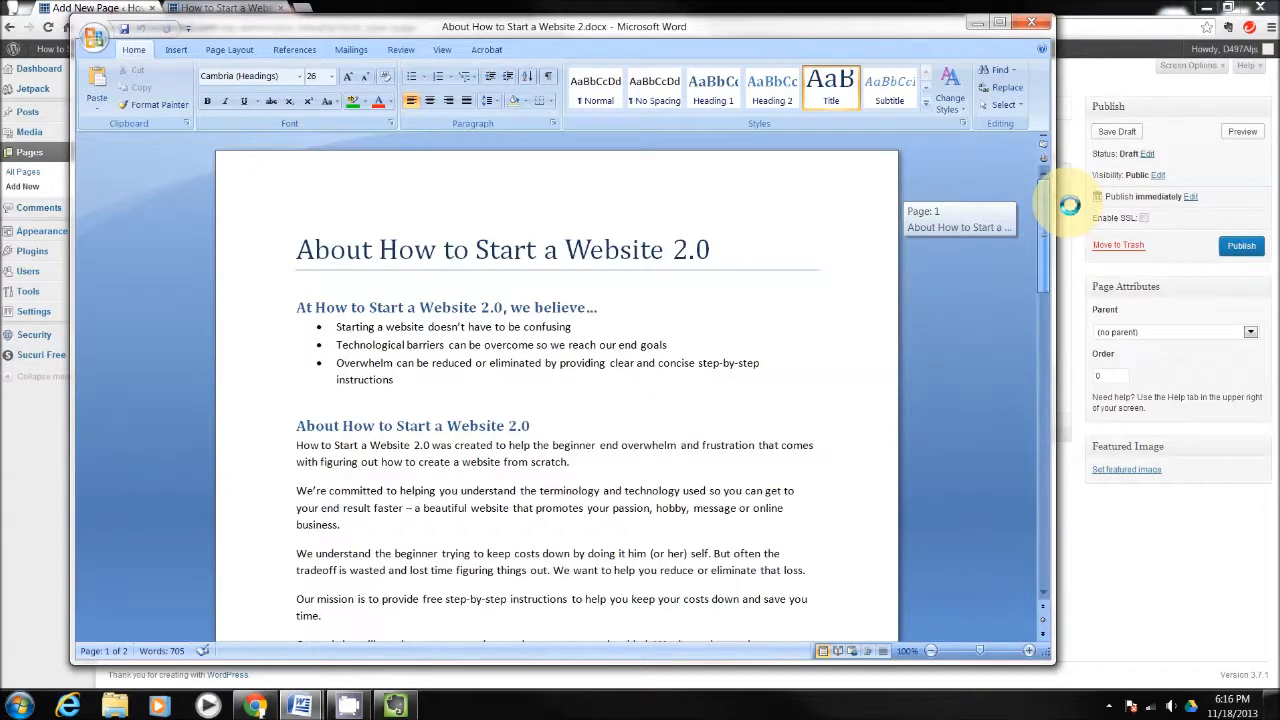
mouse_move(1068, 205)
left_mouse_down()
mouse_move(1066, 277)
mouse_move(1069, 224)
left_mouse_up()
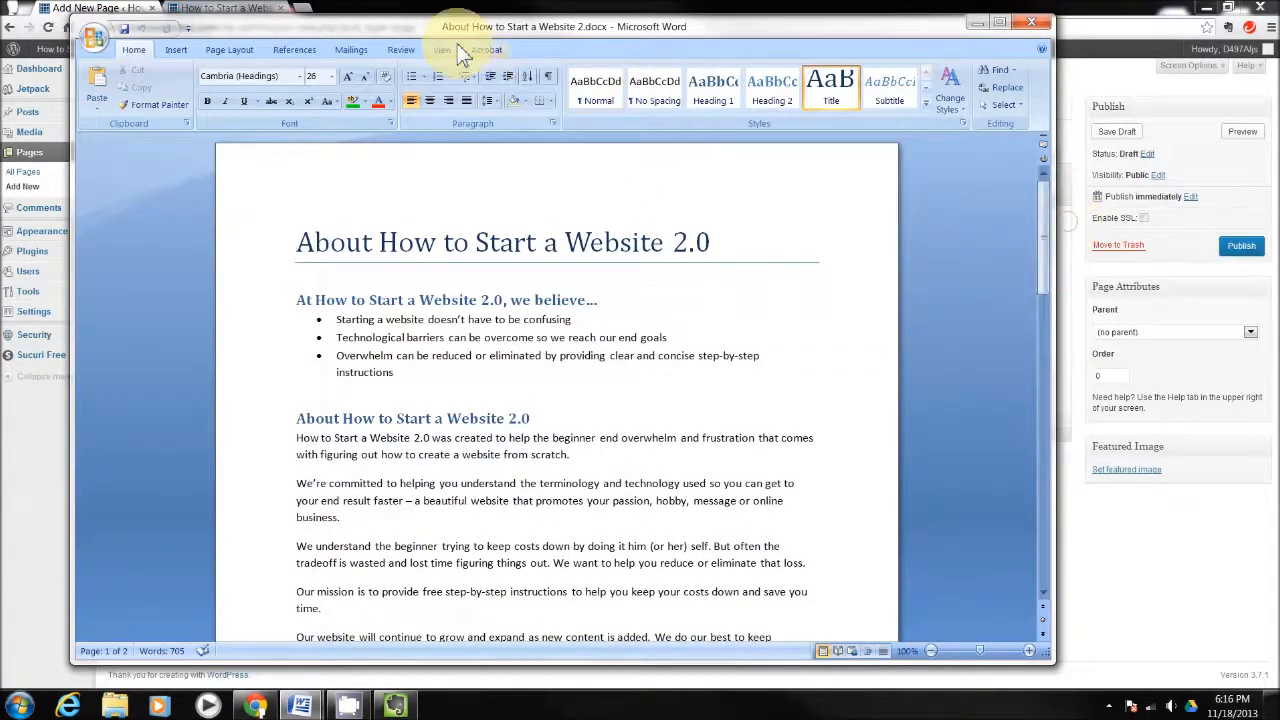
left_click_drag(426, 27, 1279, 10)
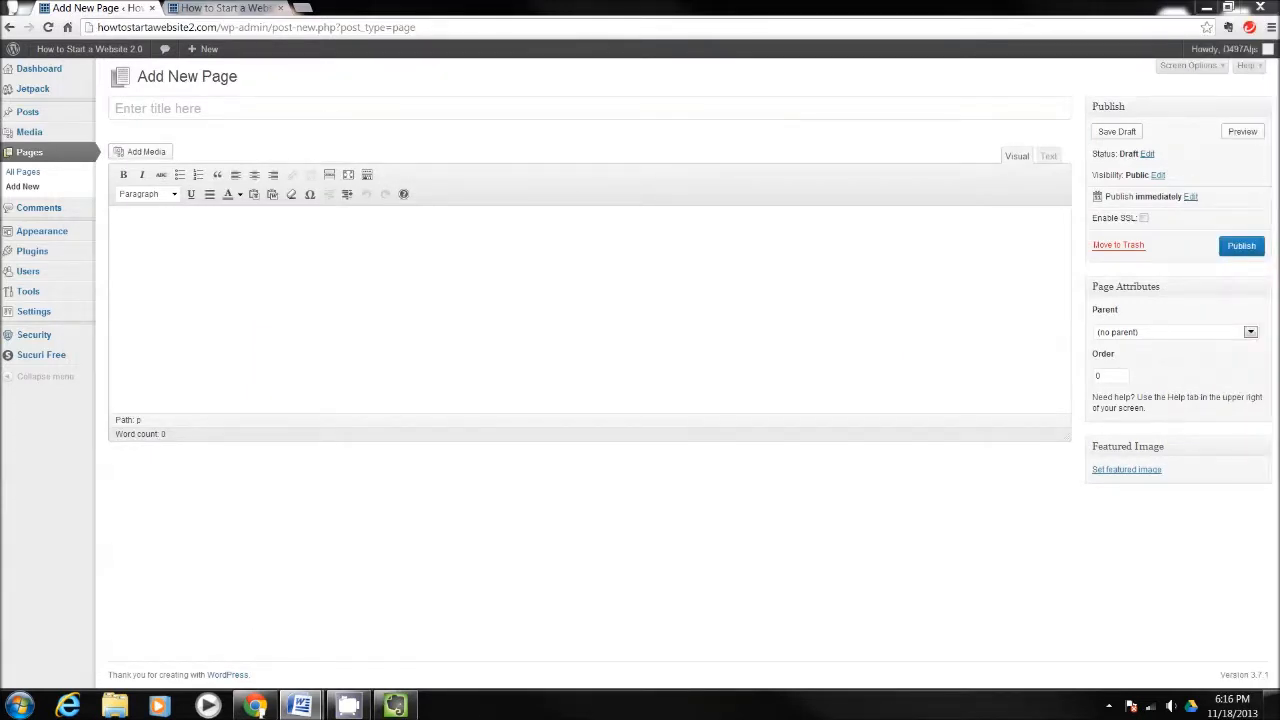
- Title the page "About How to Start a Website 2.0" and insert the copied Word document text with Paste from Word
left_click(264, 108)
type("About How to Start a Website 2.0")
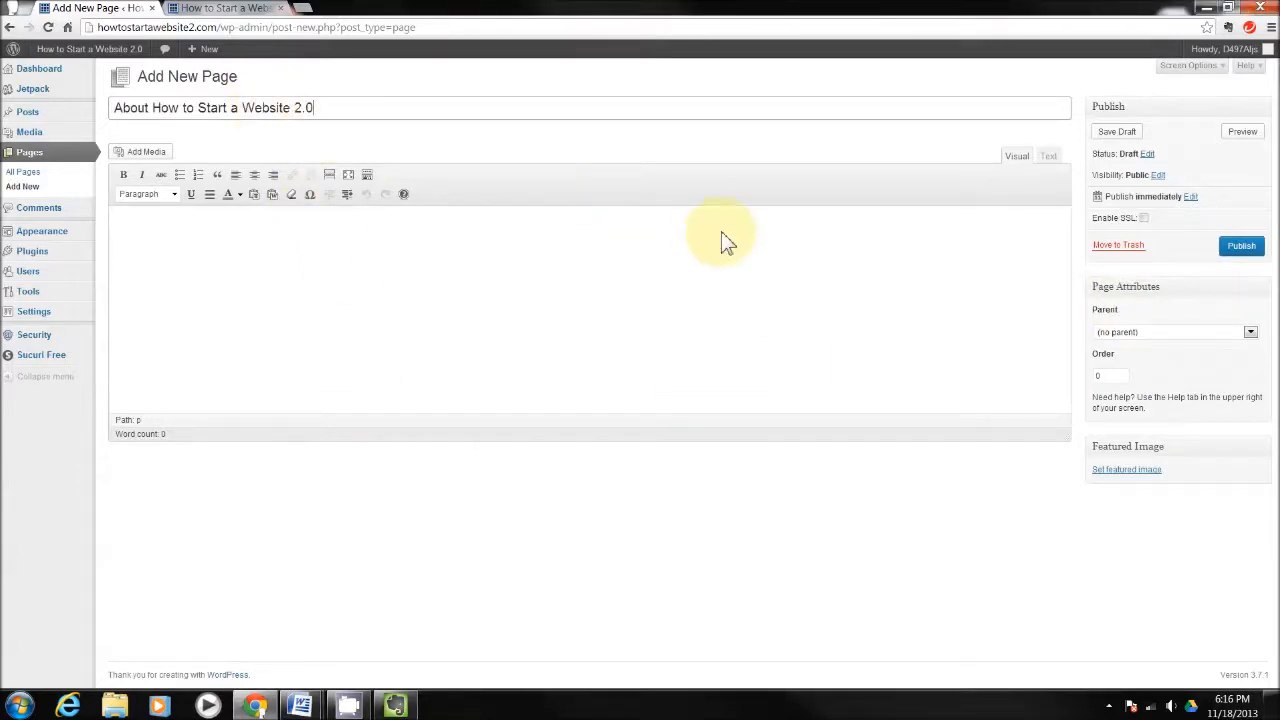
key("alt+Tab")
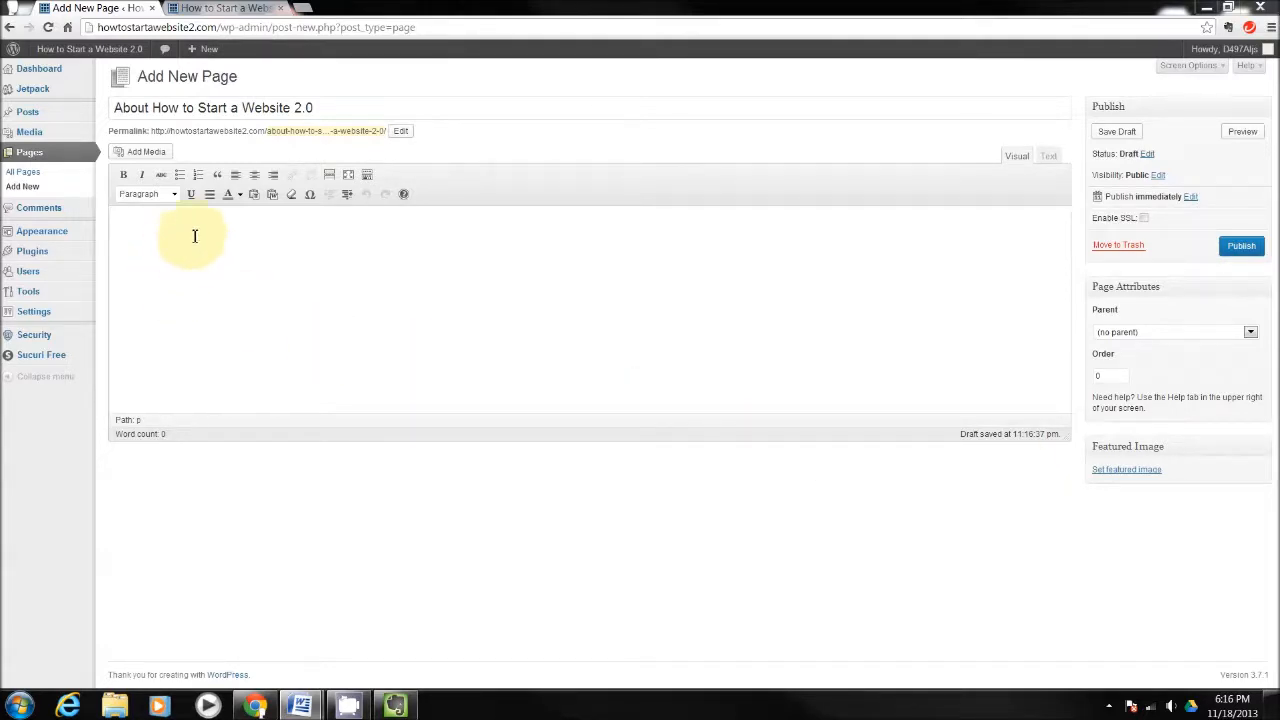
left_click(272, 195)
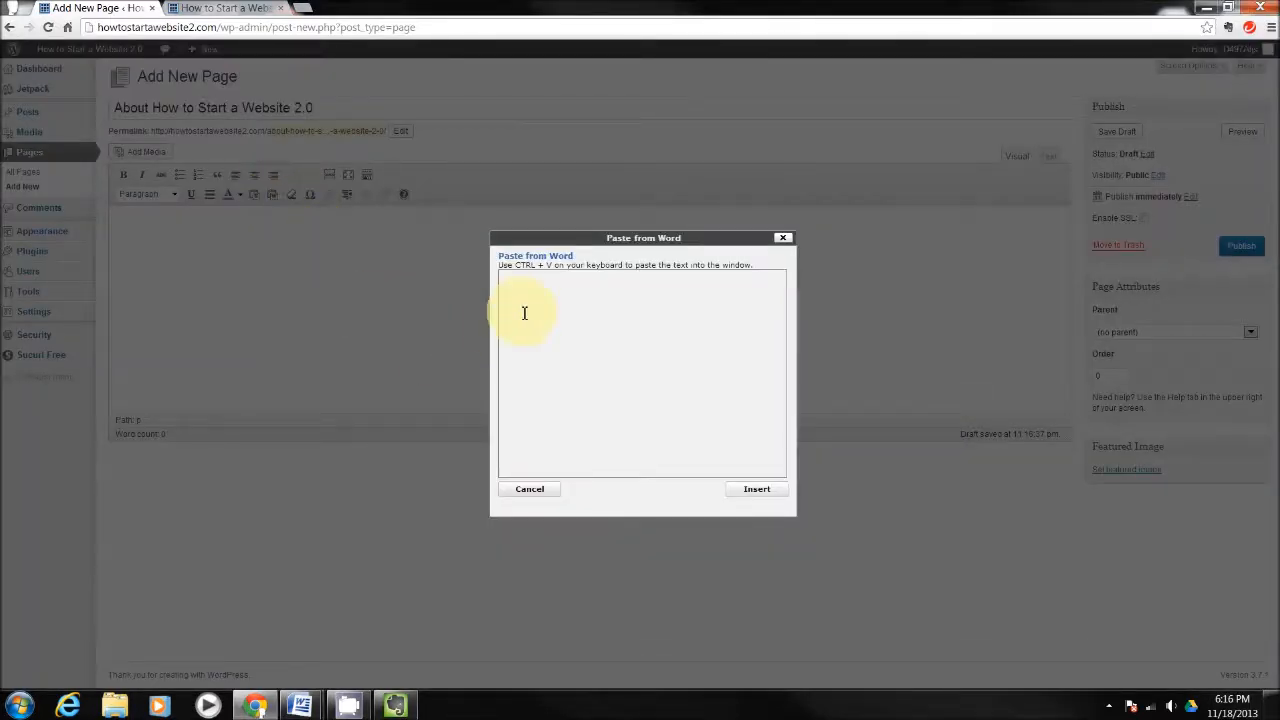
key("ctrl+v")
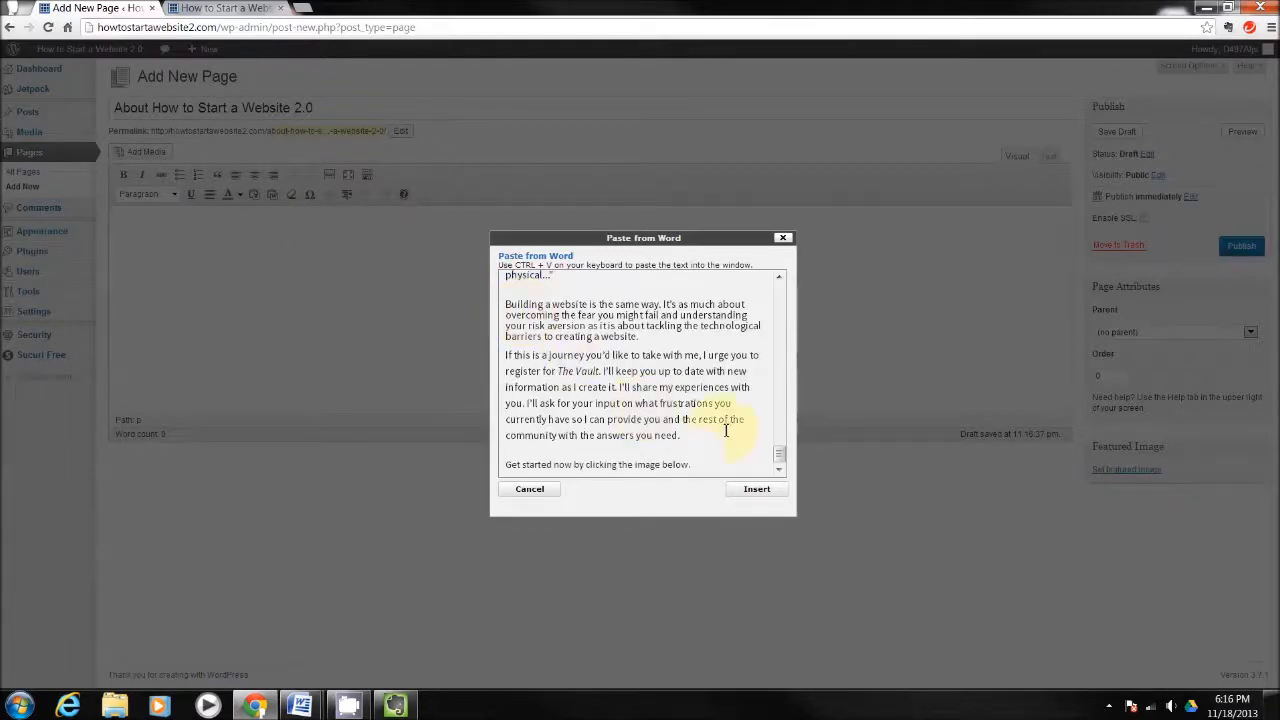
left_click(752, 492)
- Place the cursor before the greeting line under the author's "About" heading and open the file chooser for a media upload
left_click_drag(1063, 386, 1094, 306)
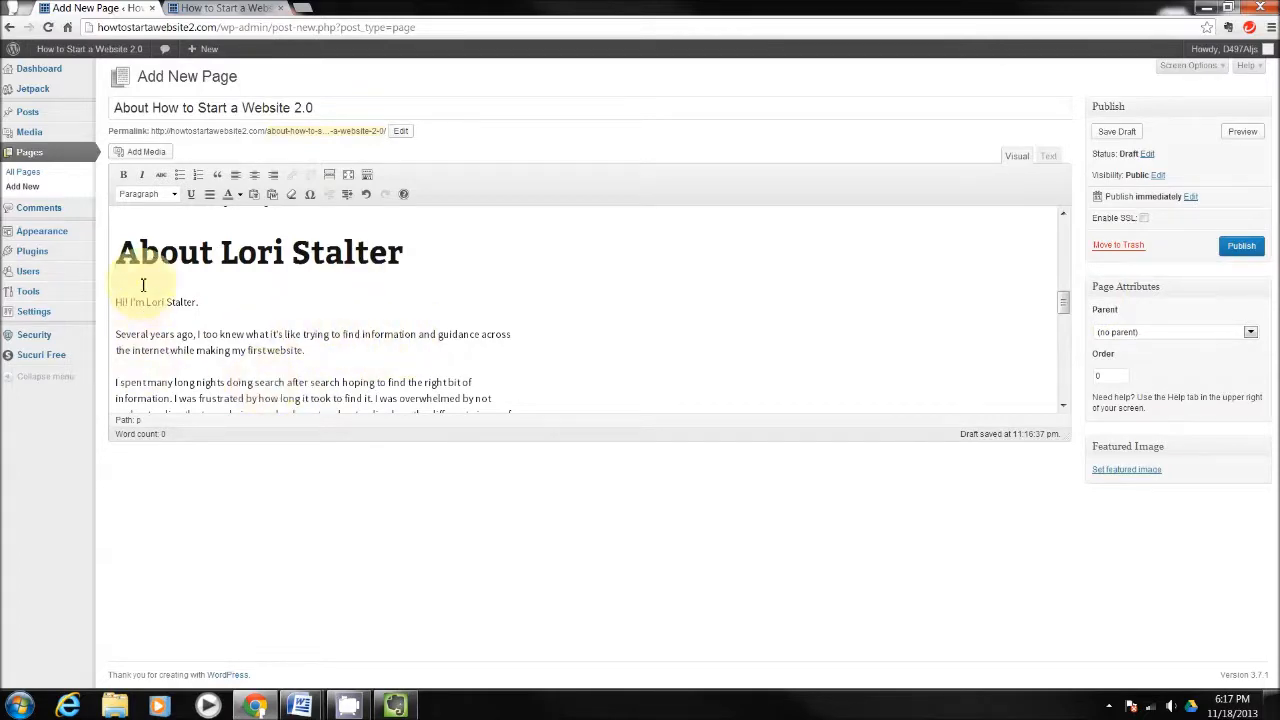
left_click(117, 303)
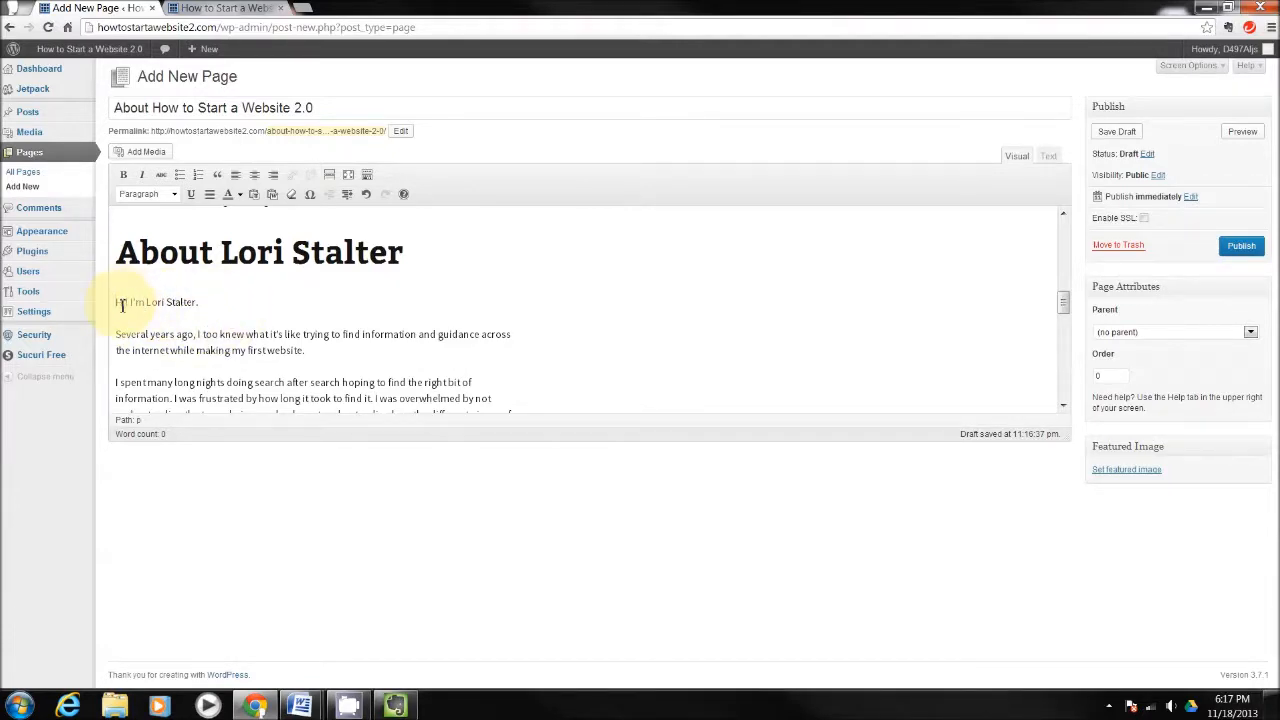
left_click(152, 158)
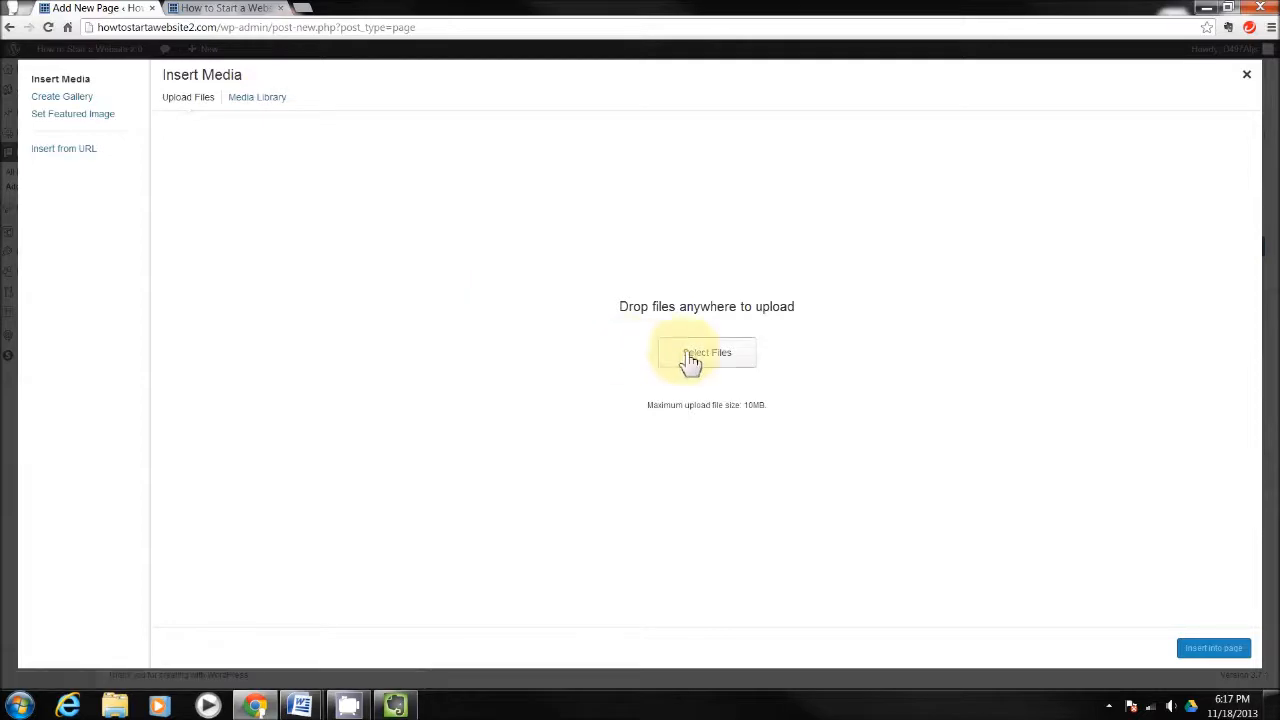
left_click(733, 363)
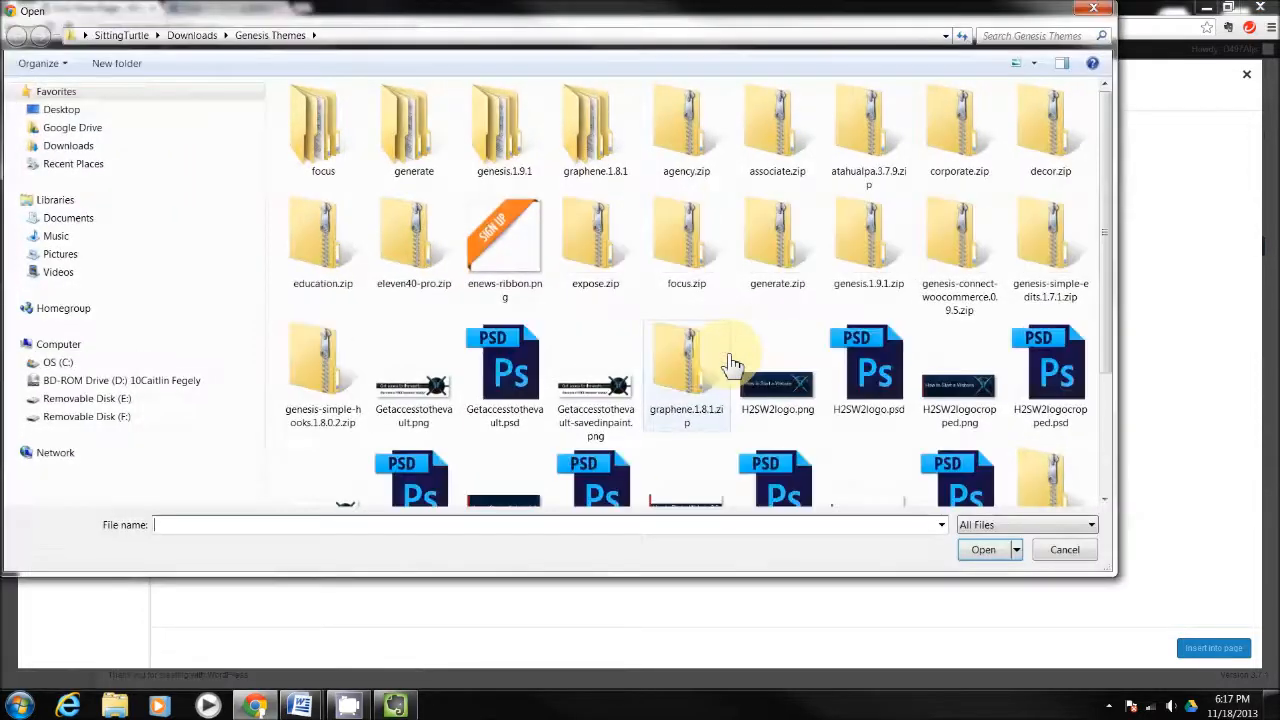
- Browse the Pictures library to folder 1306 inside the author's own website folder under "1 Website folders"
left_click(60, 254)
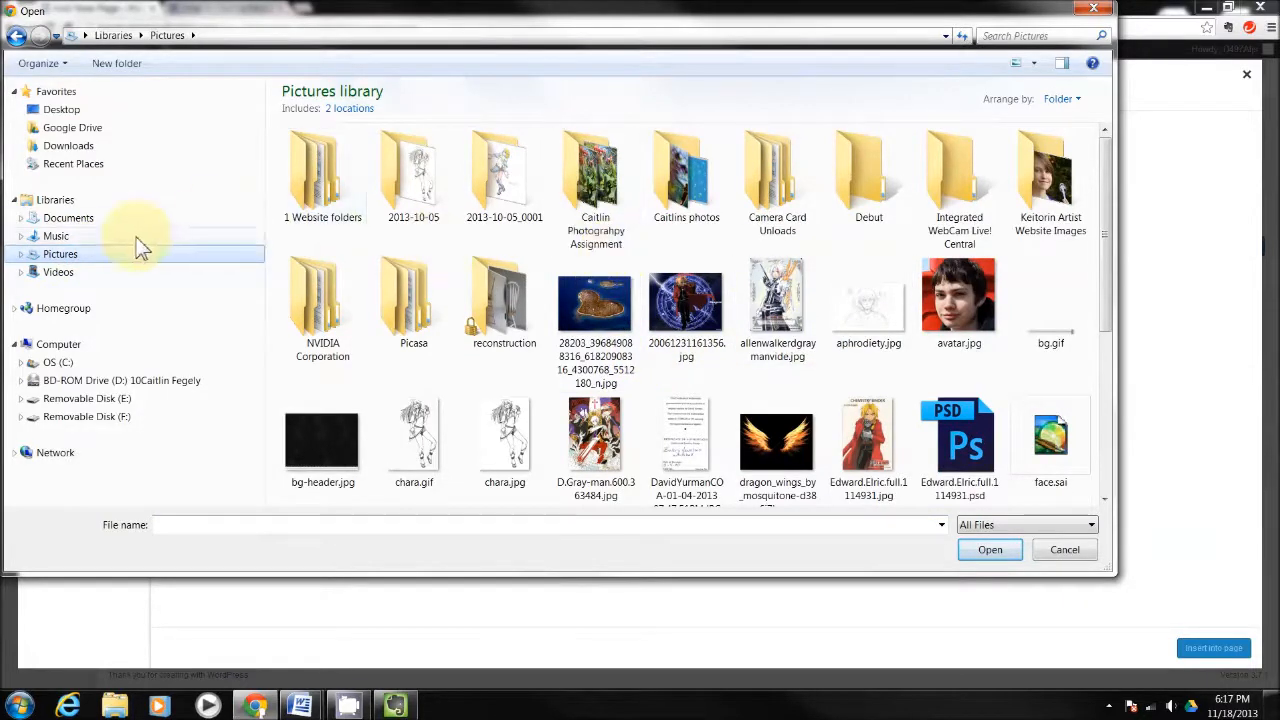
double_click(324, 190)
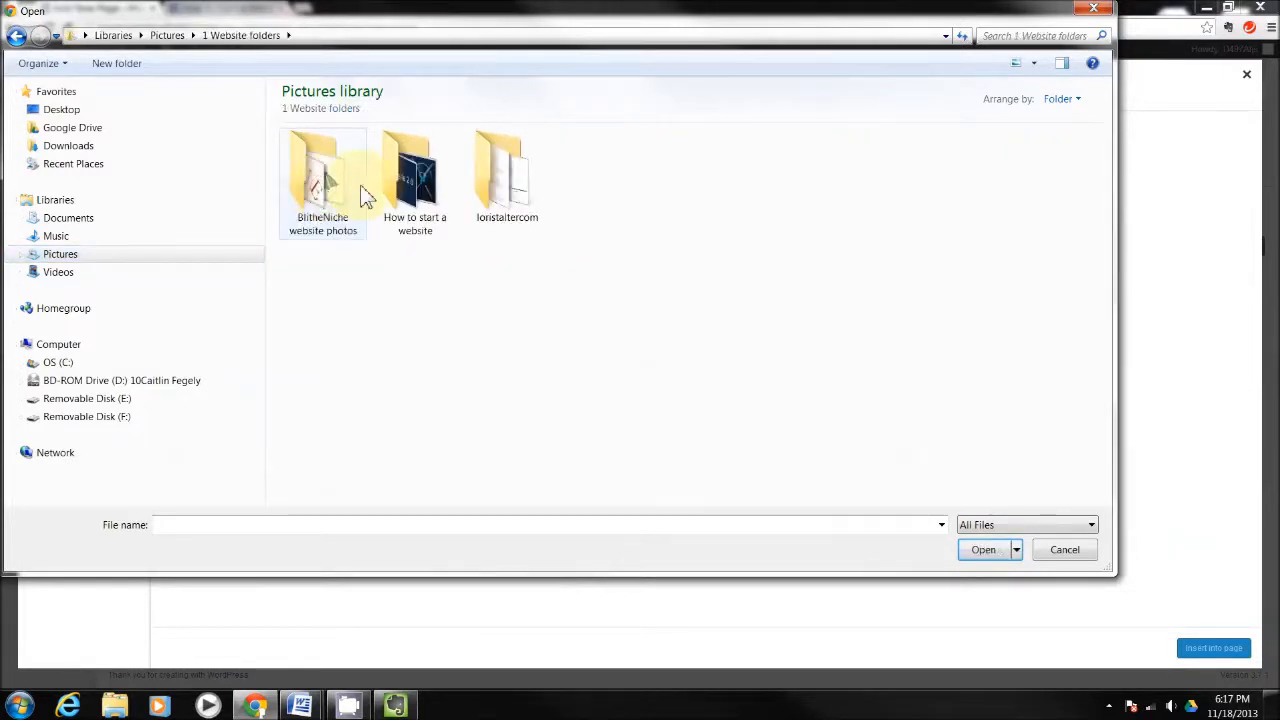
double_click(500, 180)
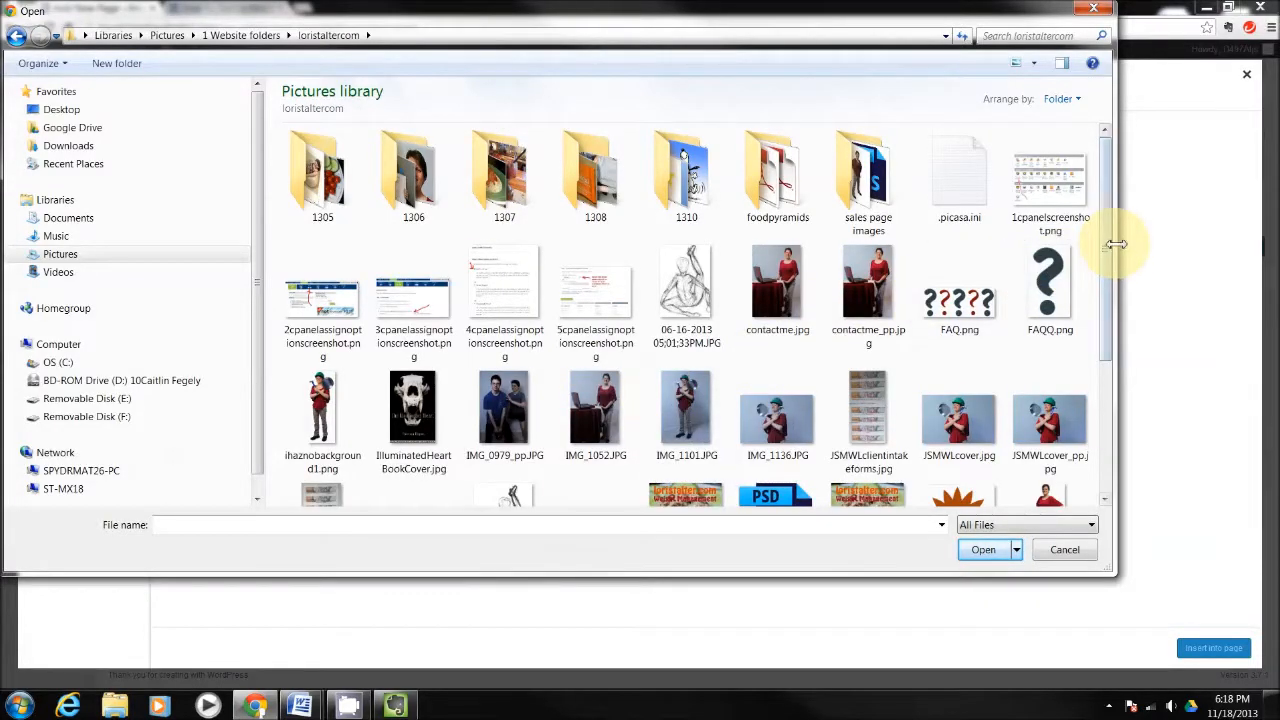
left_click_drag(1104, 258, 1086, 208)
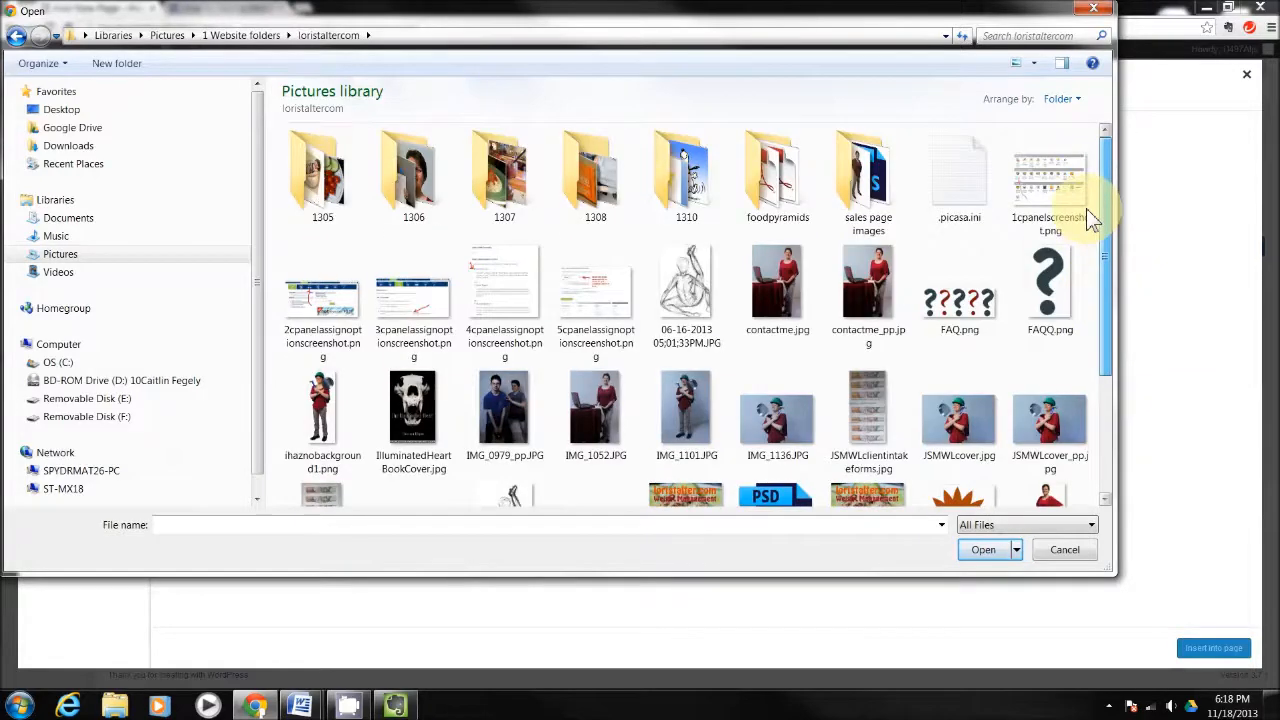
double_click(415, 190)
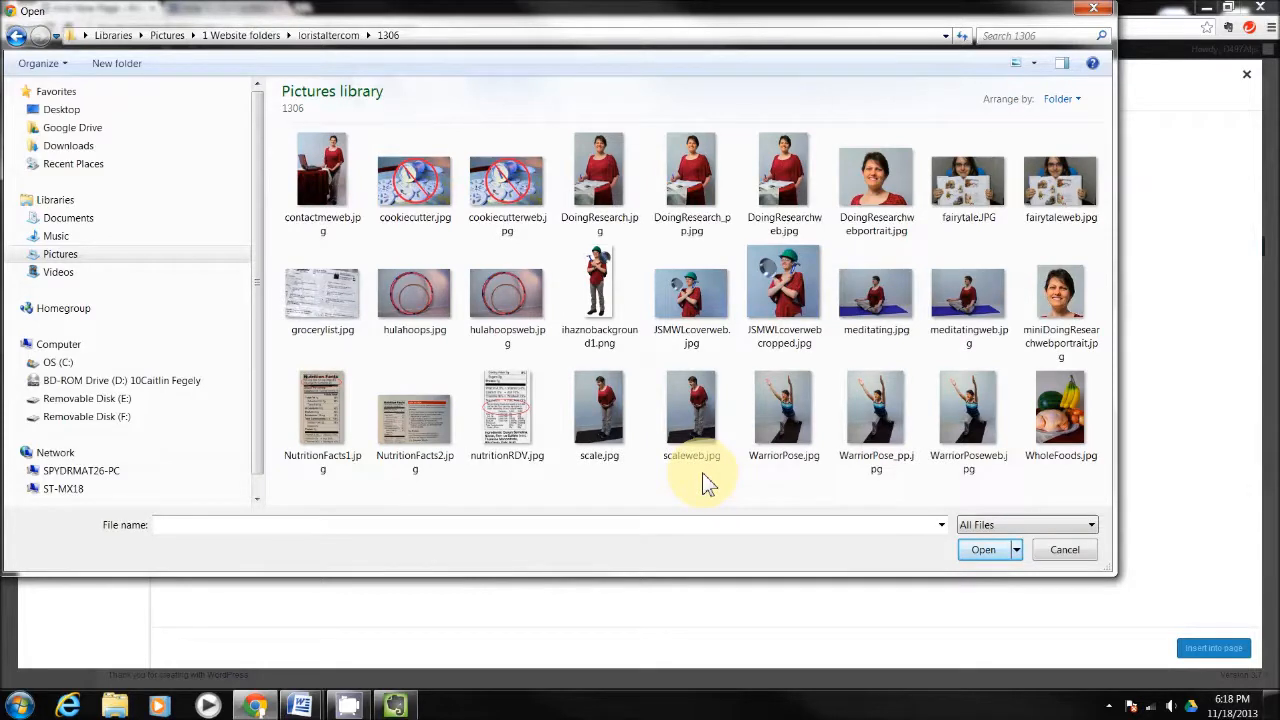
- Try to upload the photo DoingResearch.jpg from folder 1306, including a second attempt with the same file
left_click(604, 203)
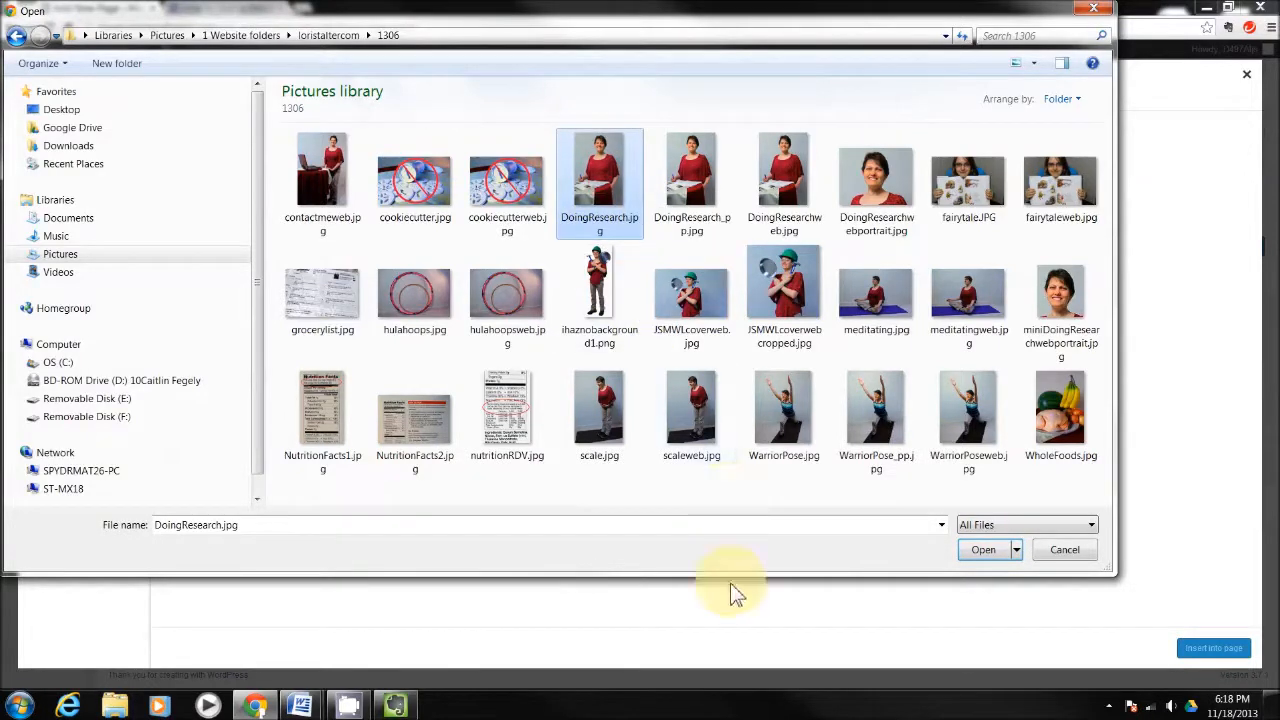
left_click(983, 552)
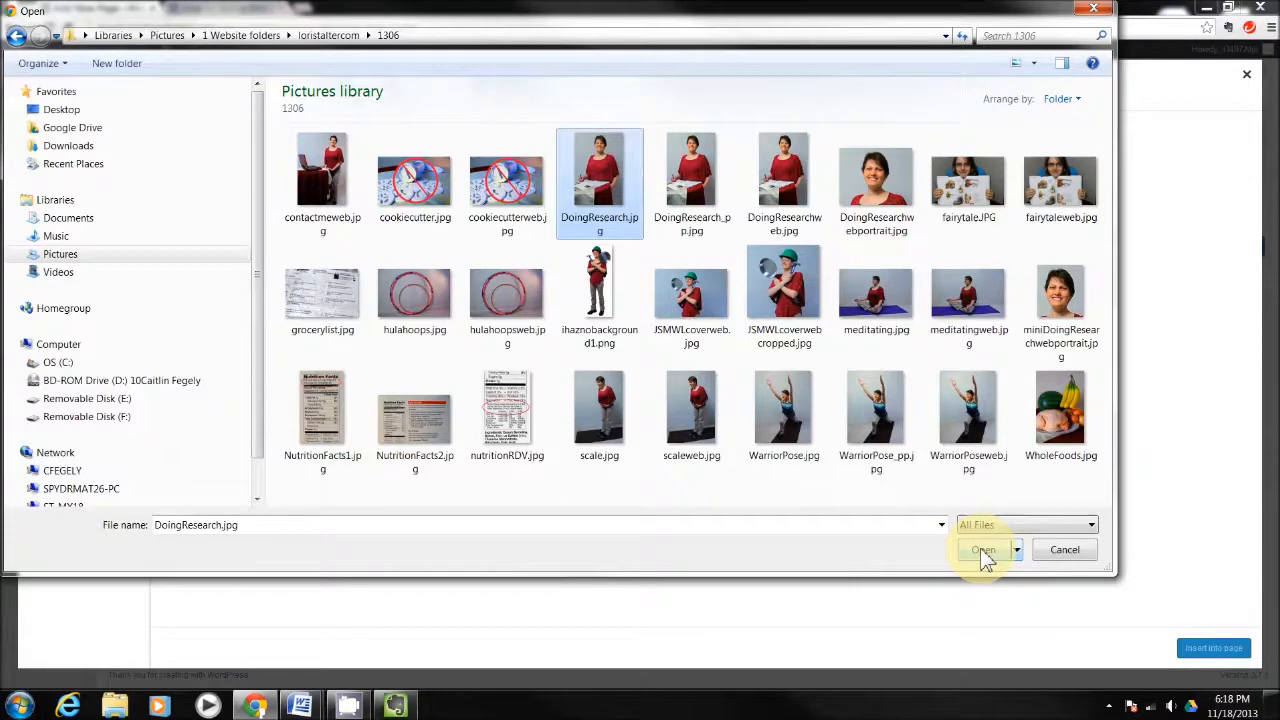
left_click(984, 551)
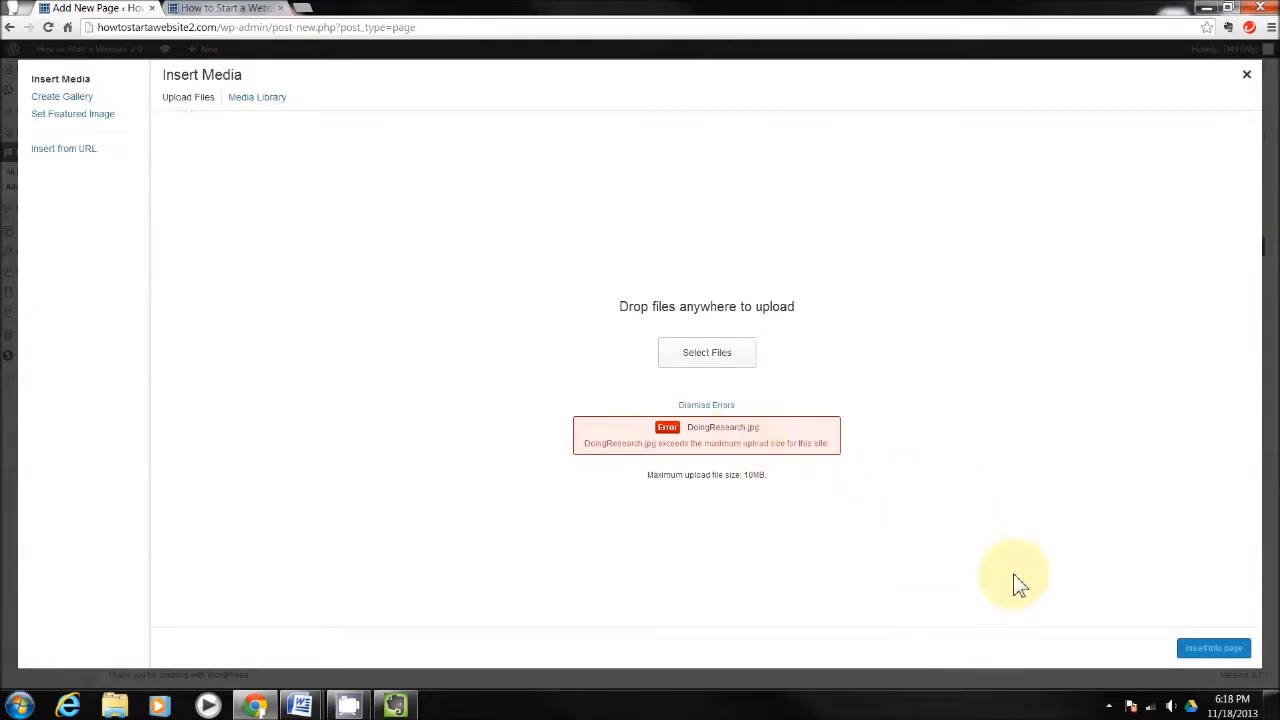
left_click(702, 356)
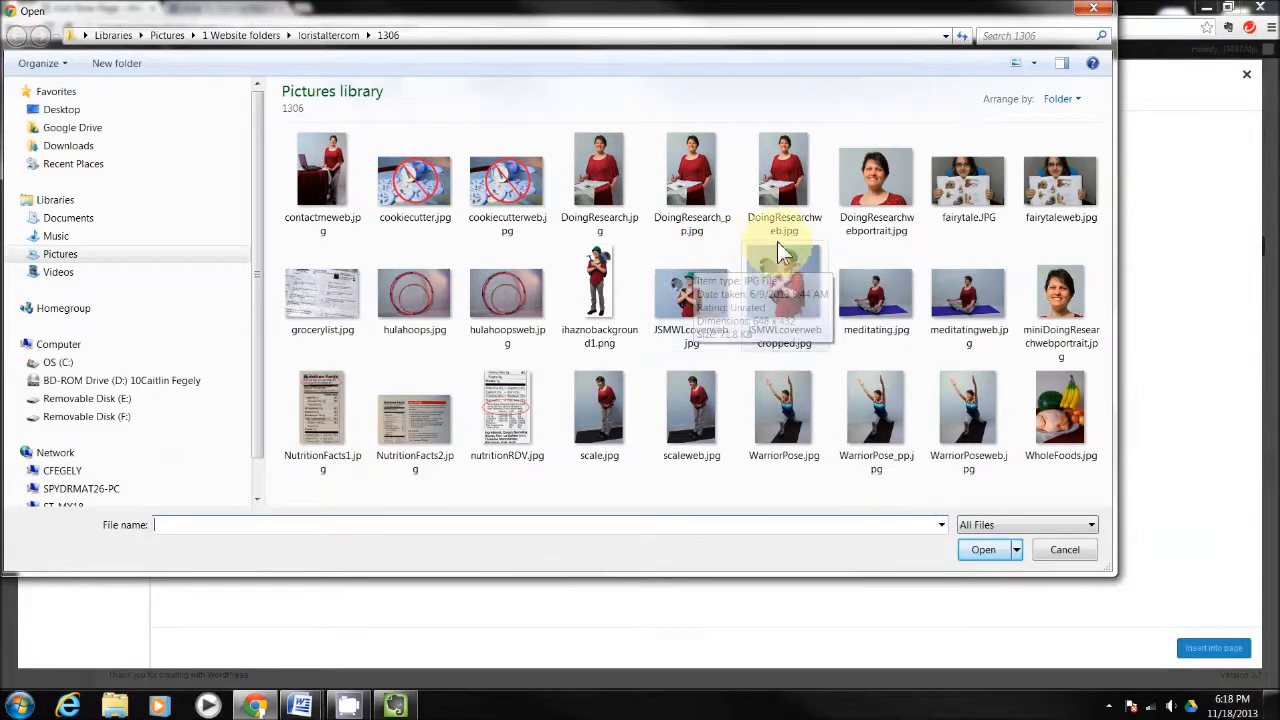
left_click(588, 195)
left_click(990, 556)
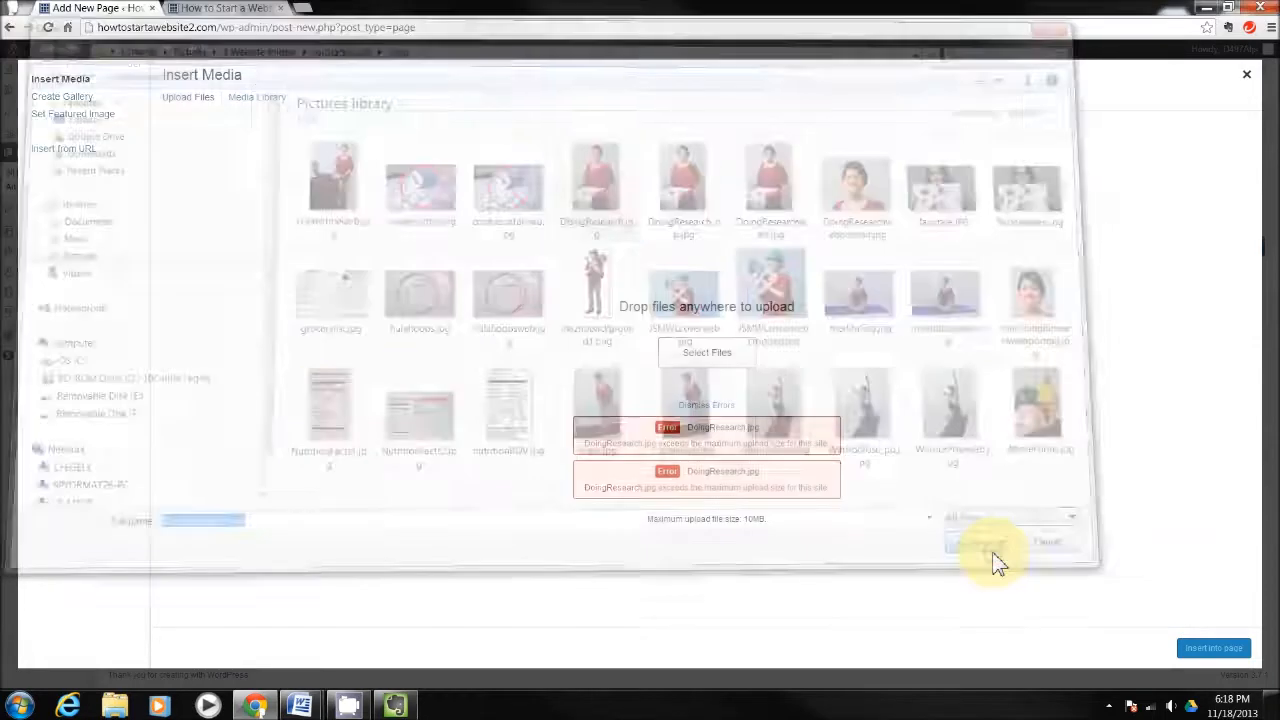
- Upload the web-sized photo DoingResearchweb.jpg from folder 1306 to the media library
left_click(745, 364)
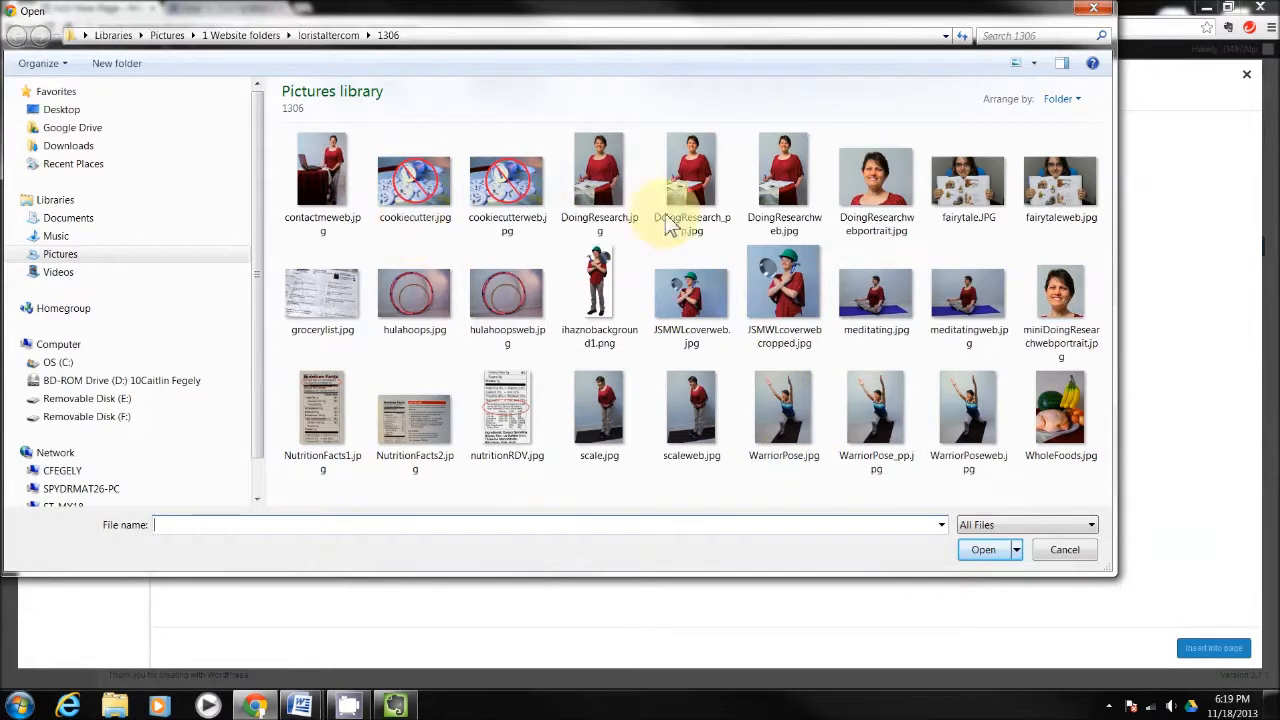
left_click(805, 190)
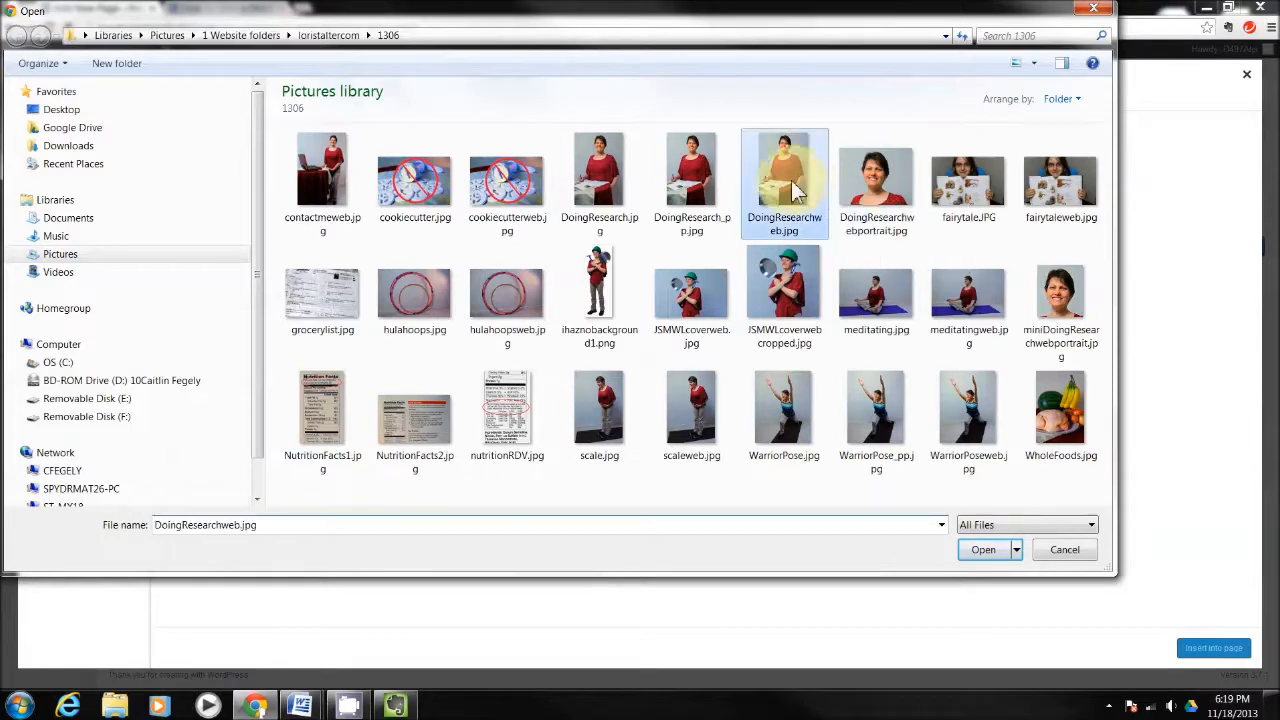
left_click(985, 552)
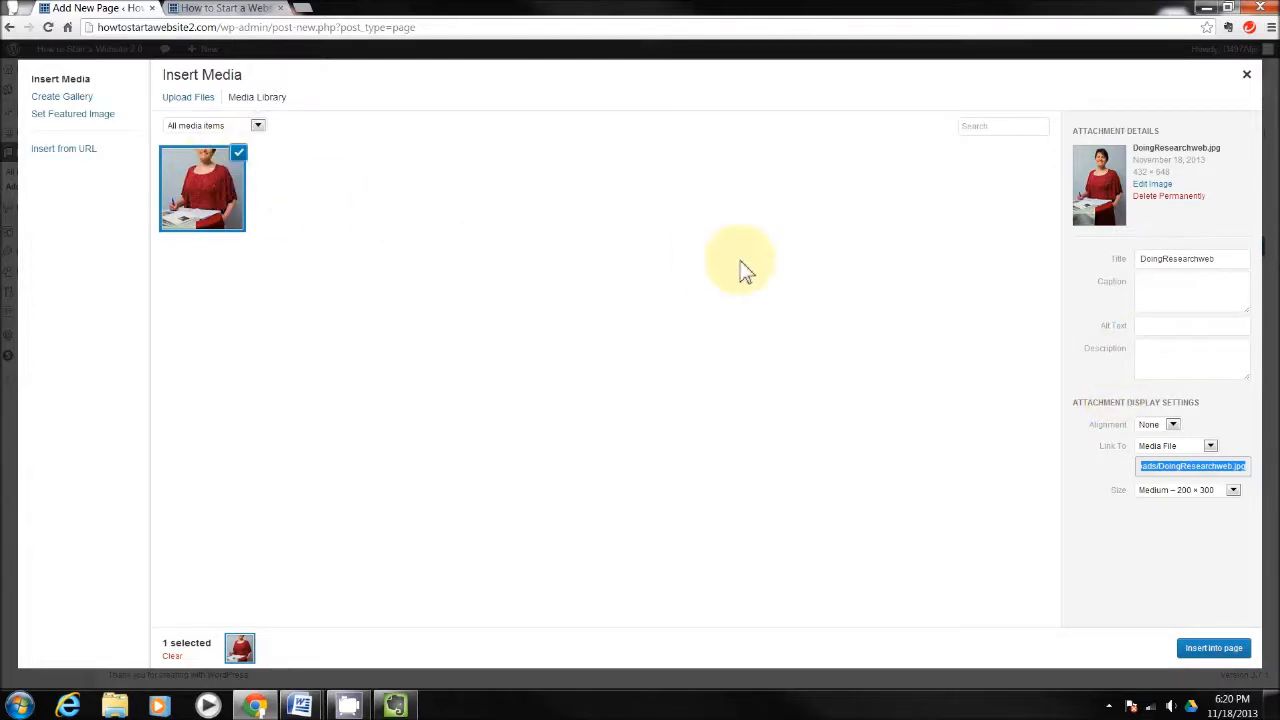
- Set the uploaded photo's title to the author's first name and its alt text to "About" followed by that first name
left_click_drag(1220, 260, 880, 280)
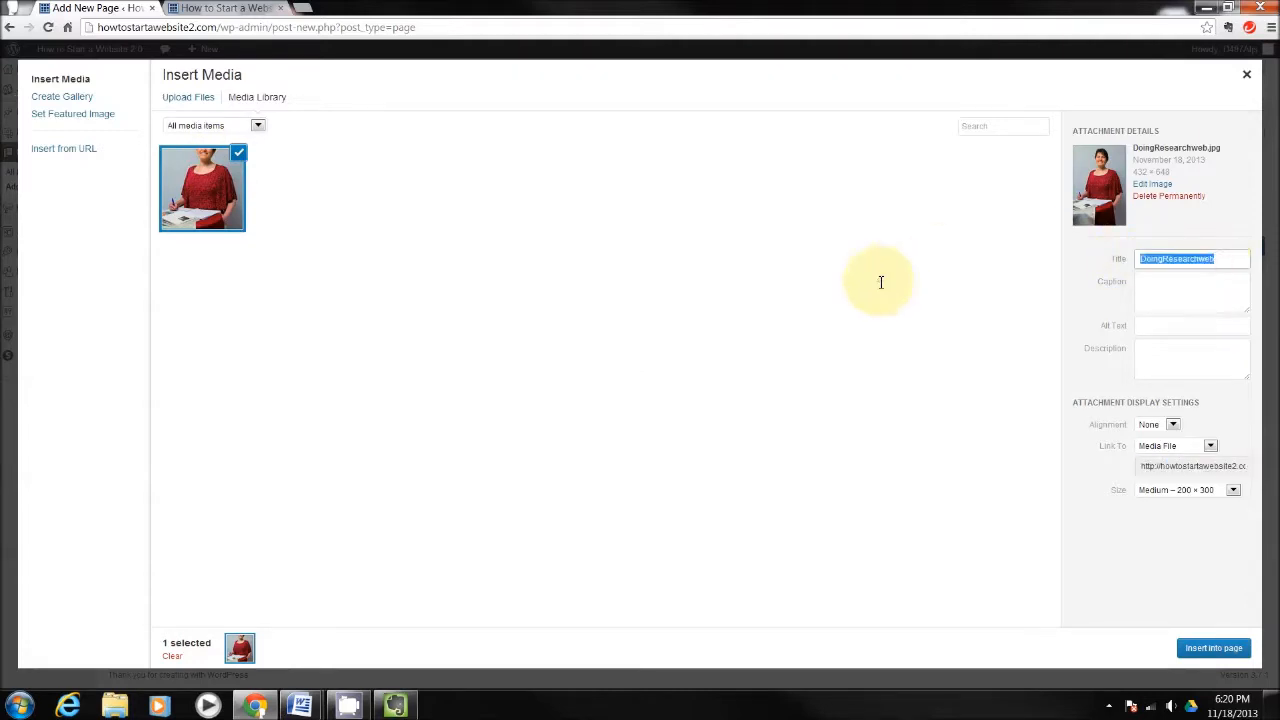
key("BackSpace")
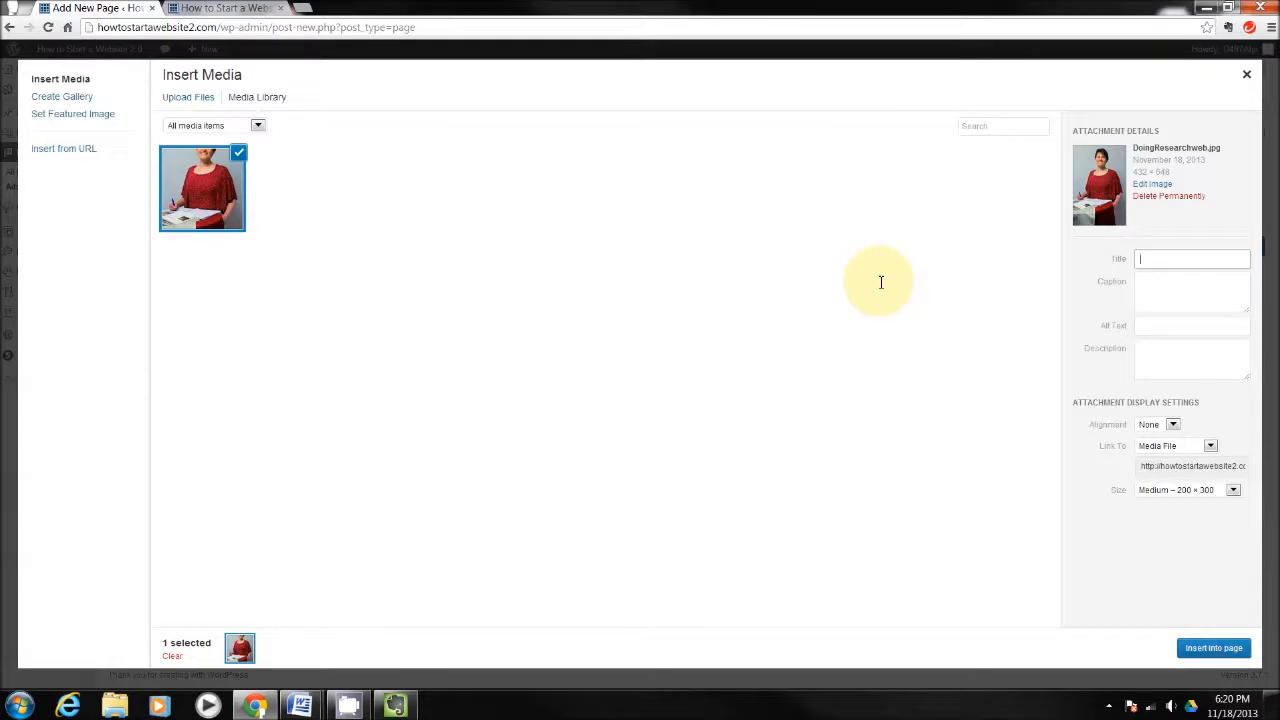
type("Lori")
left_click(1166, 327)
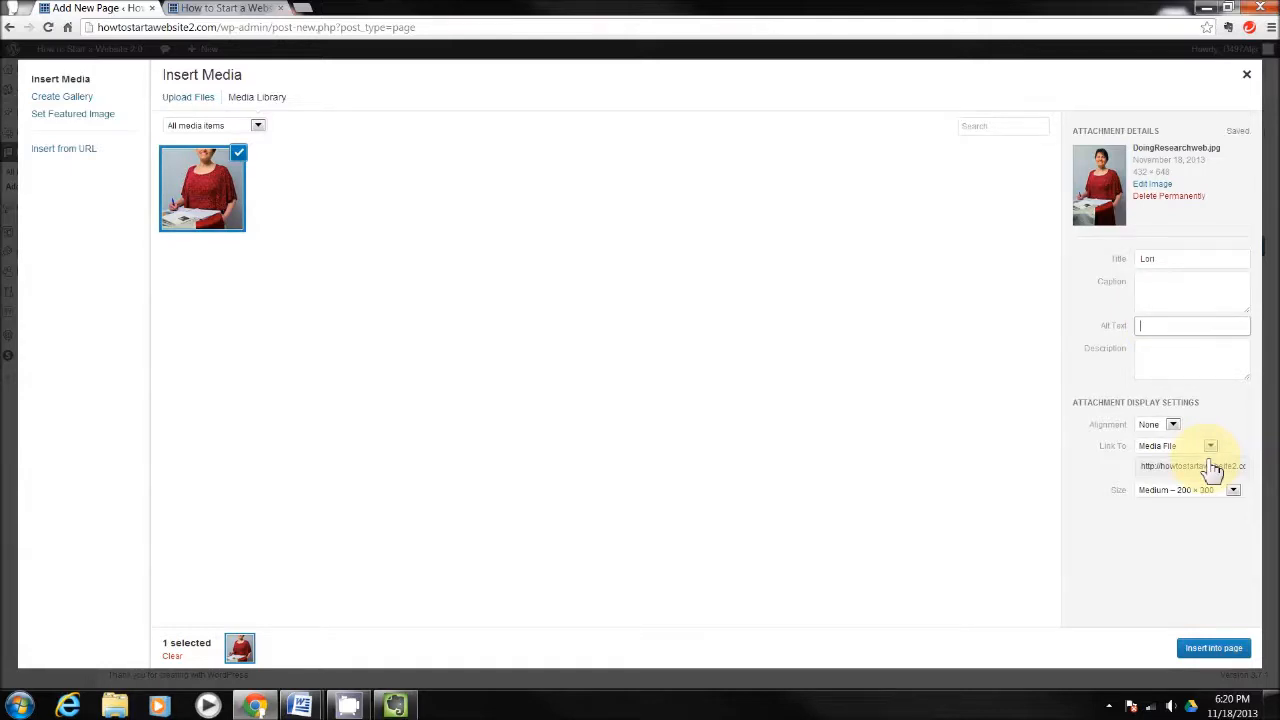
type("About Lori")
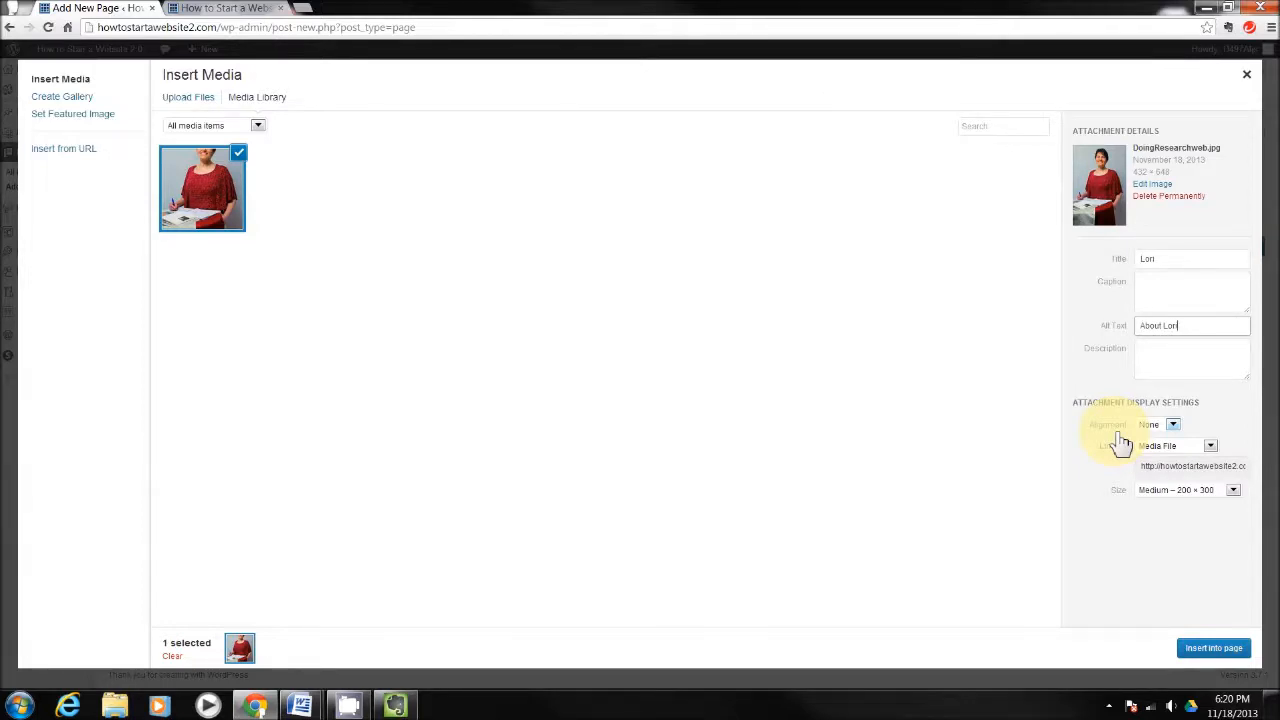
- Insert the photo into the page with Right alignment, no link and Full Size 432 × 648
left_click(1172, 426)
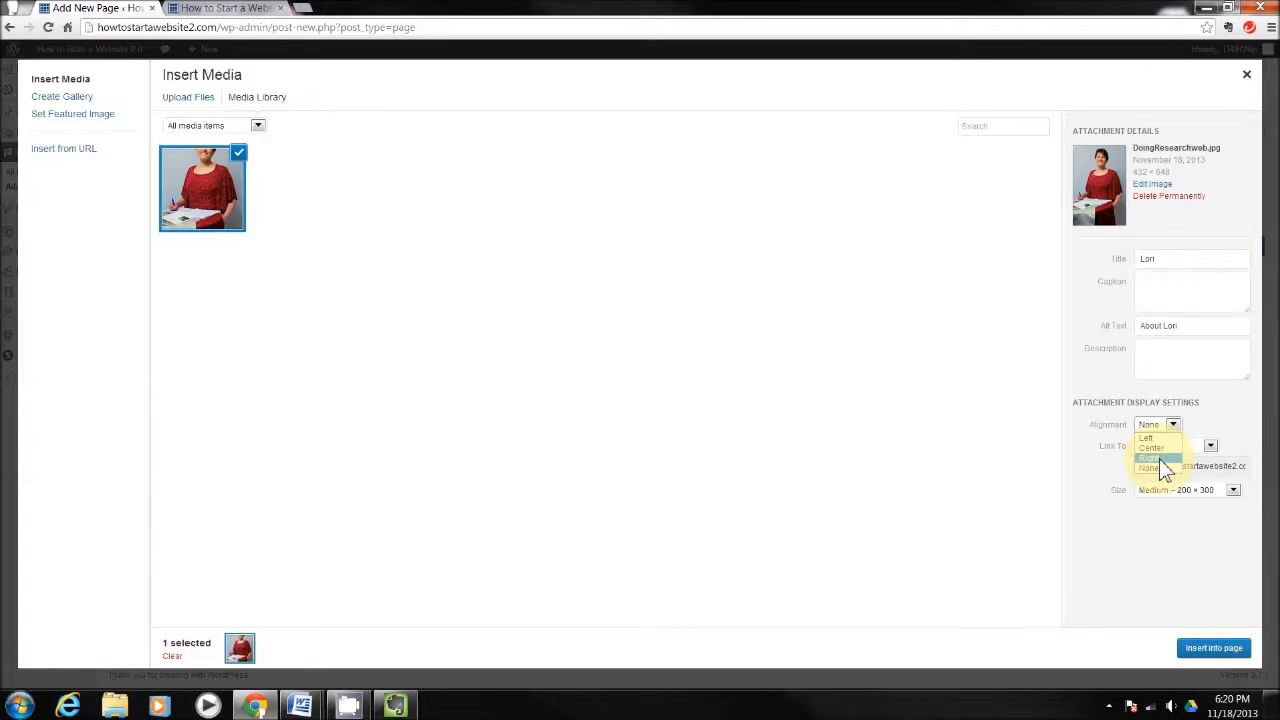
left_click(1160, 459)
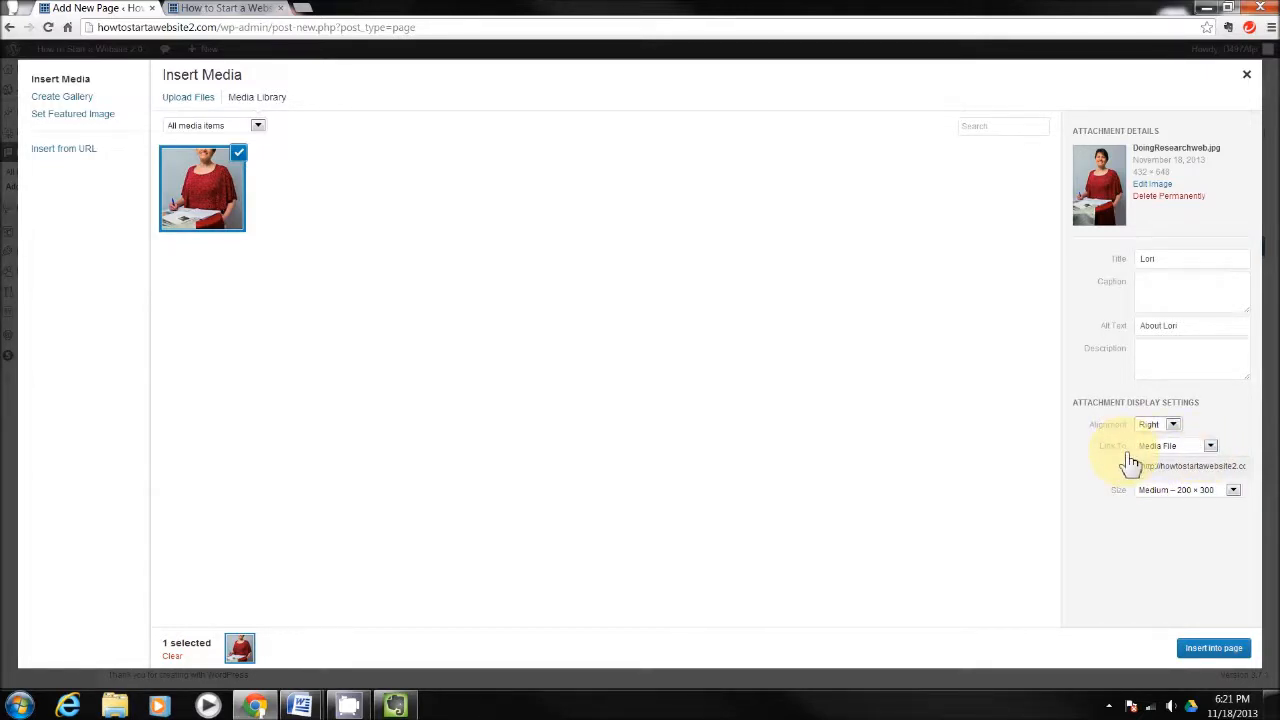
left_click(1208, 446)
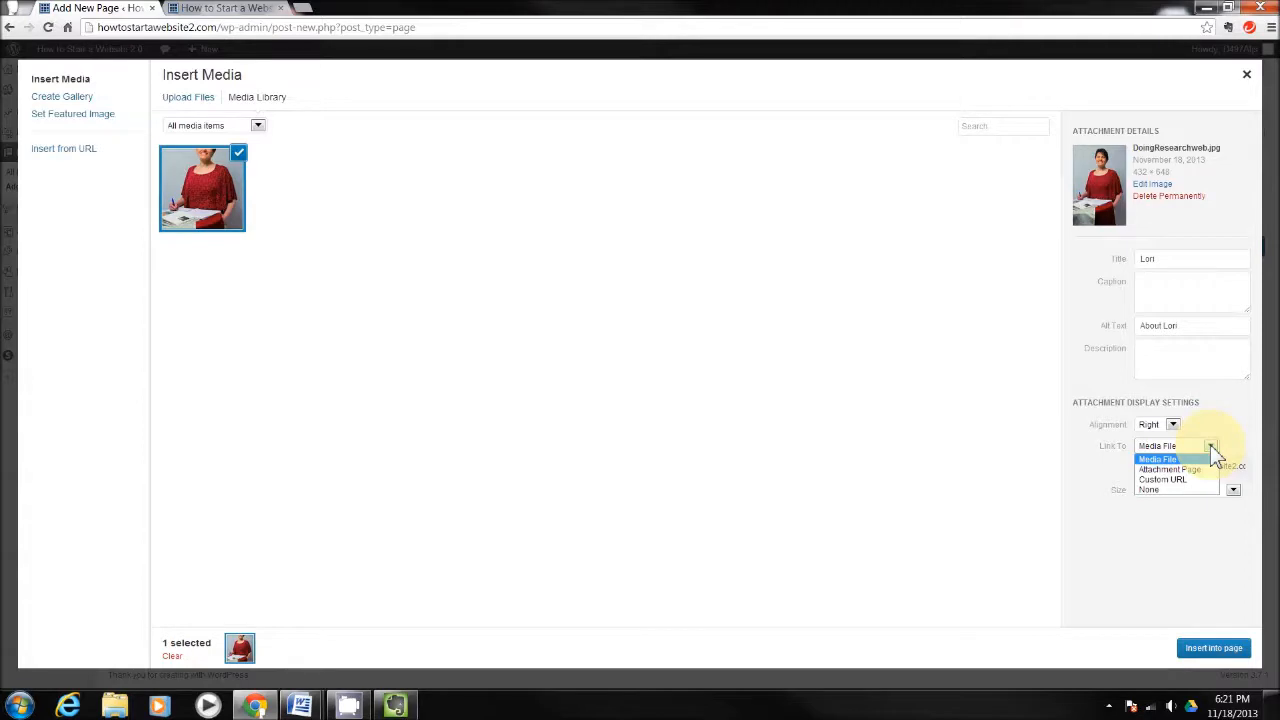
left_click(1156, 491)
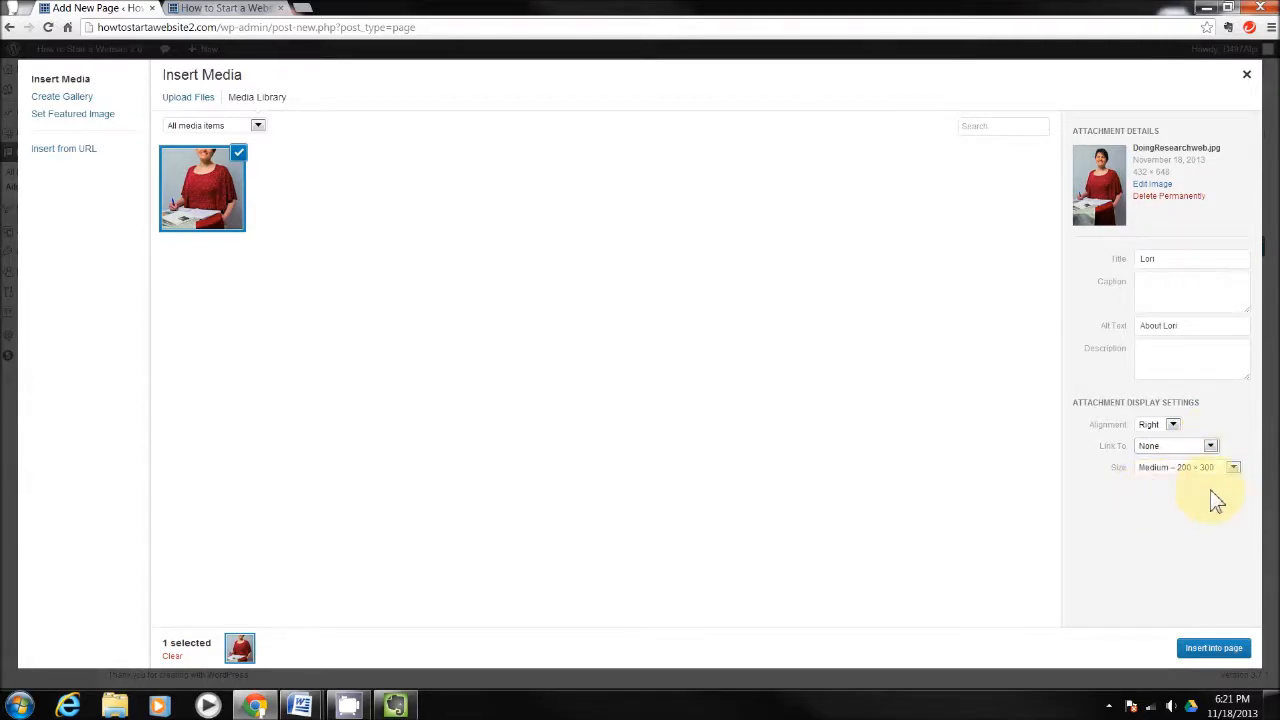
left_click(1233, 468)
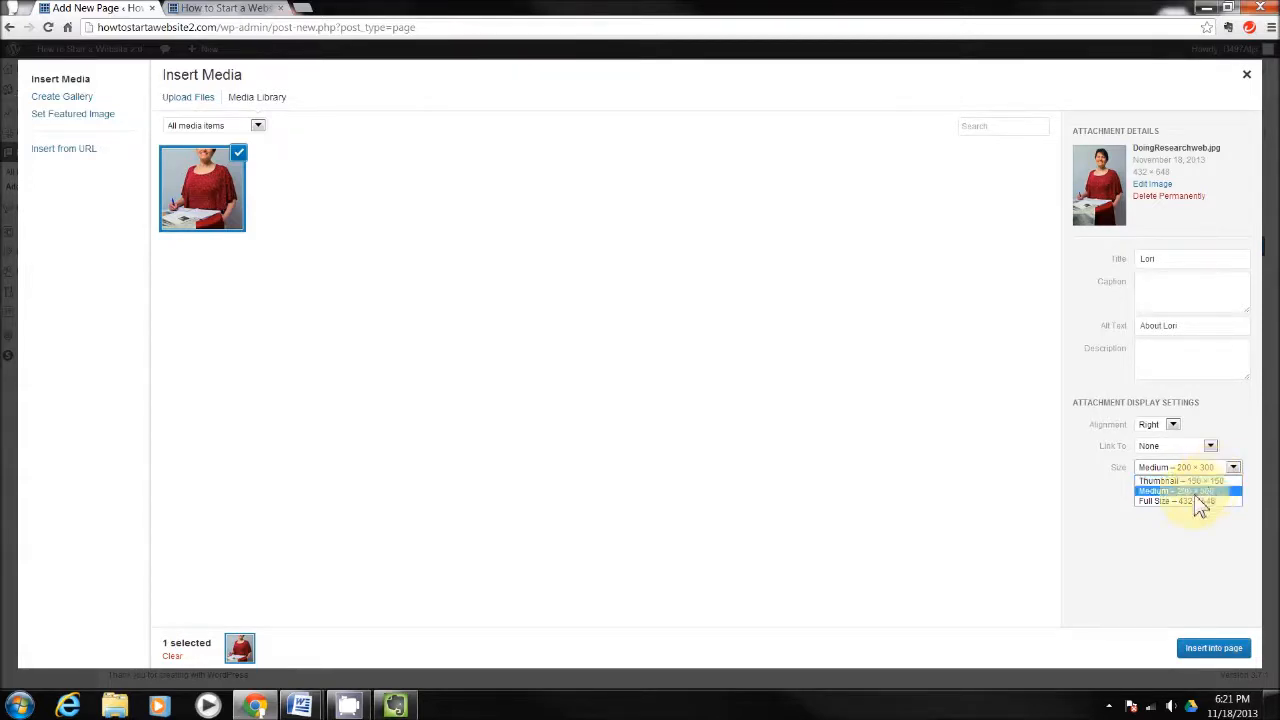
left_click(1164, 501)
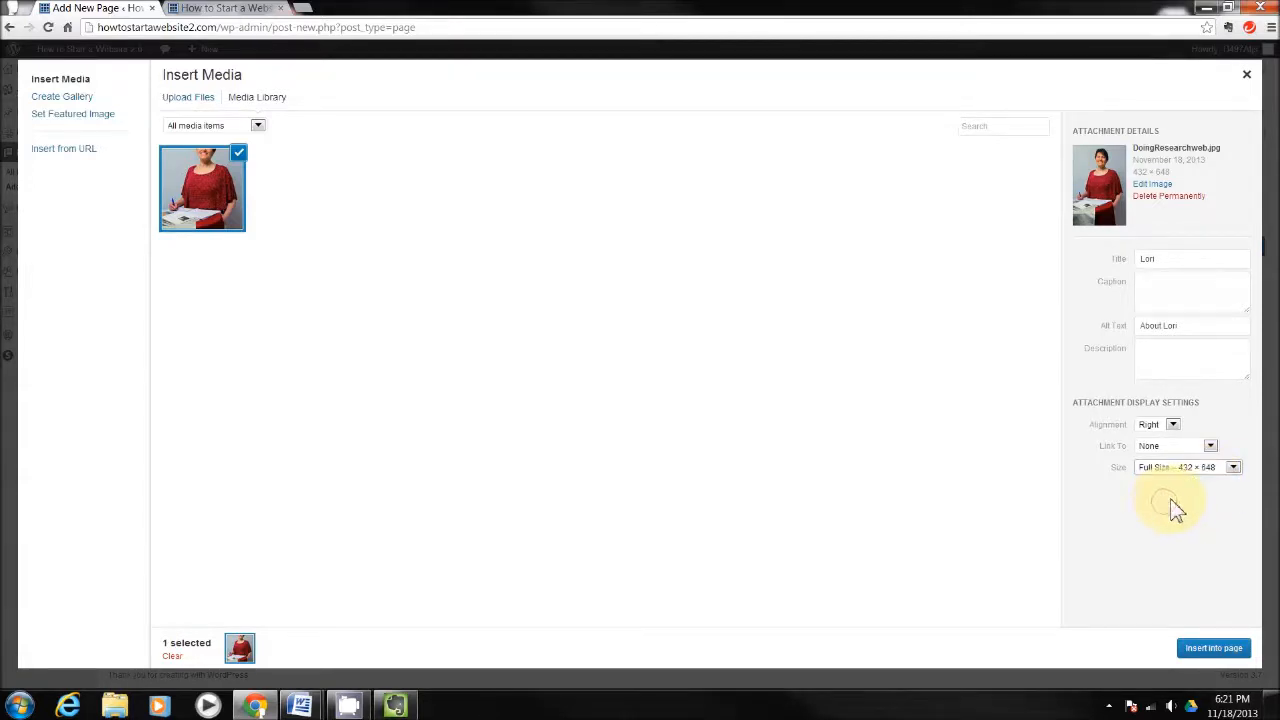
left_click(1214, 649)
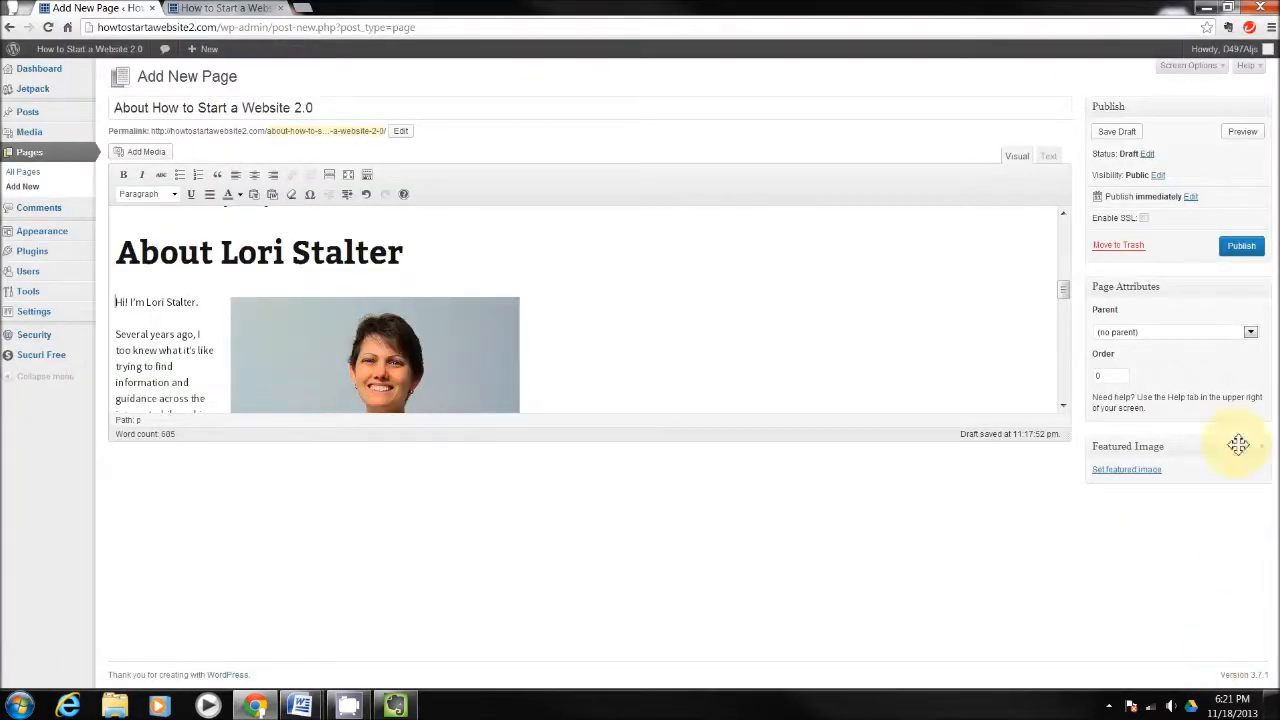
- Publish the "About How to Start a Website 2.0" page and reload the live site's home page
left_click_drag(1070, 300, 1050, 226)
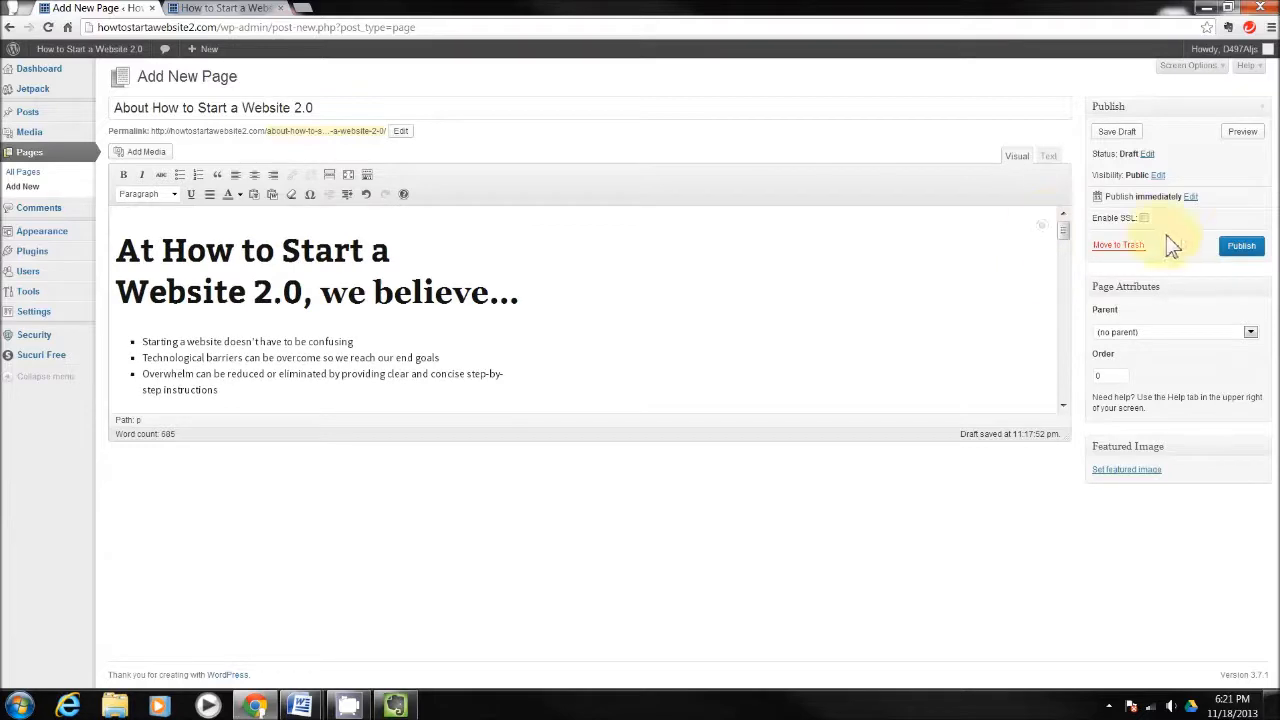
left_click(1243, 250)
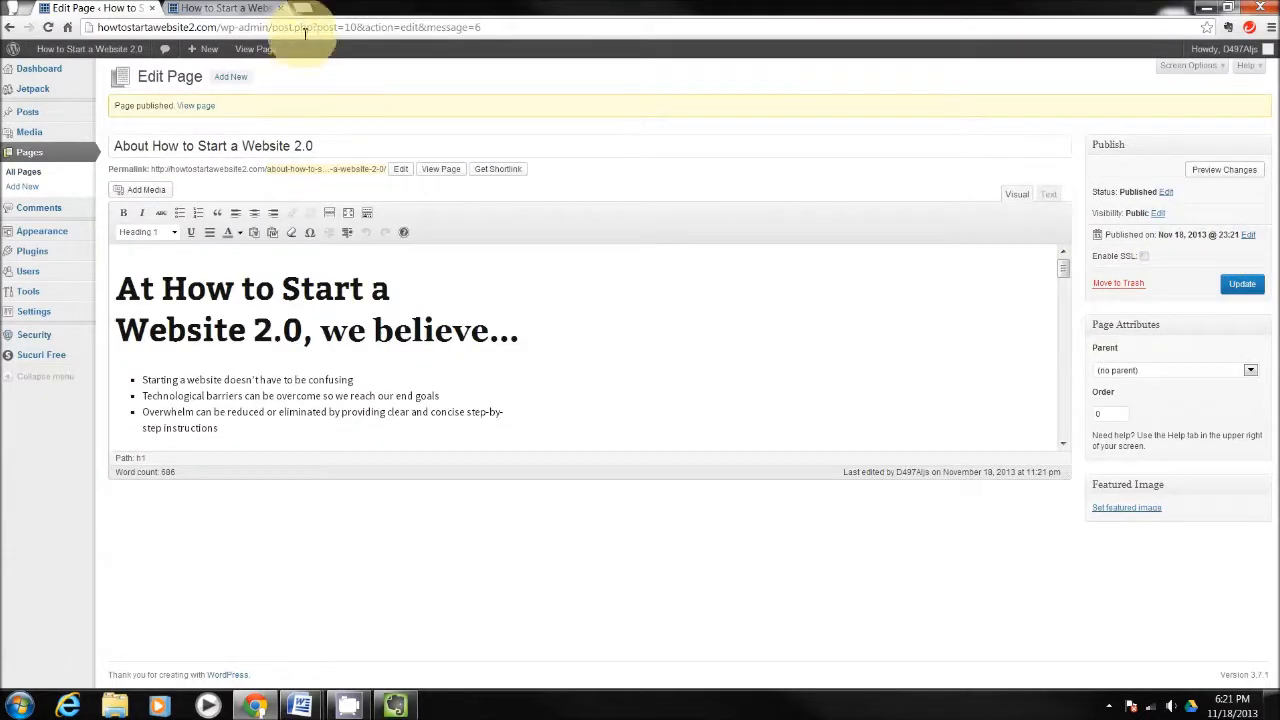
left_click(250, 8)
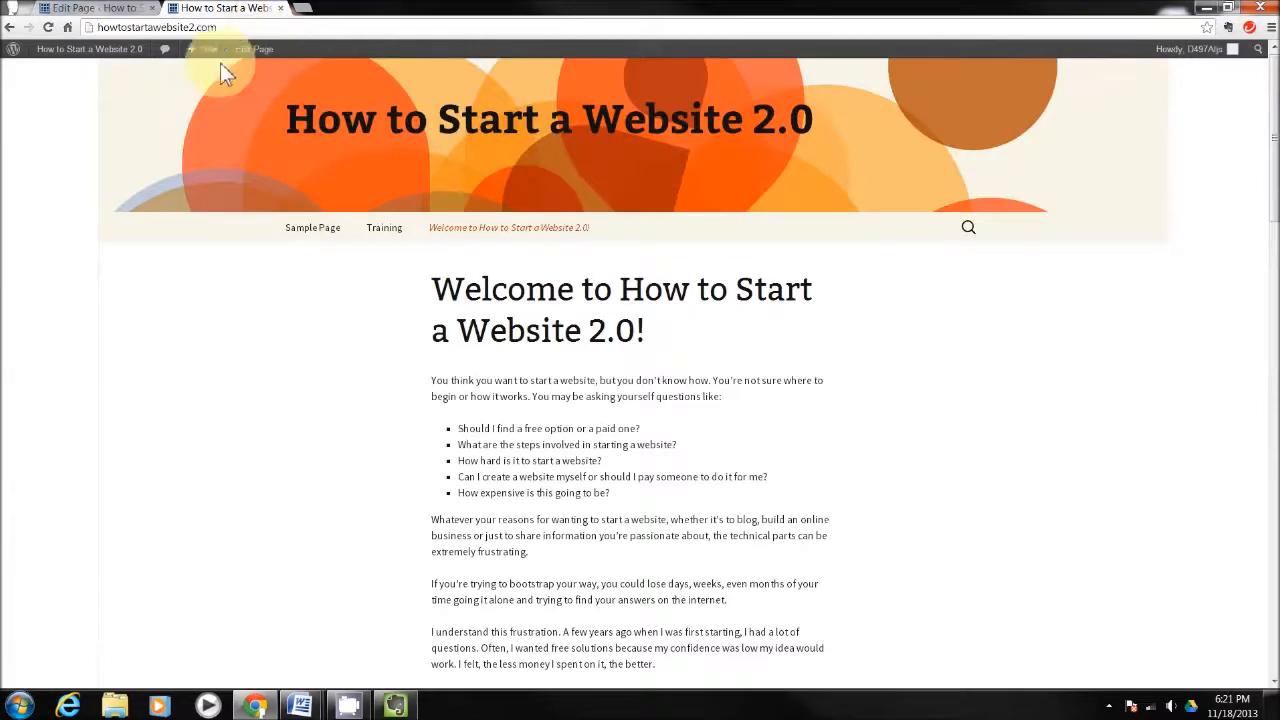
left_click(47, 27)
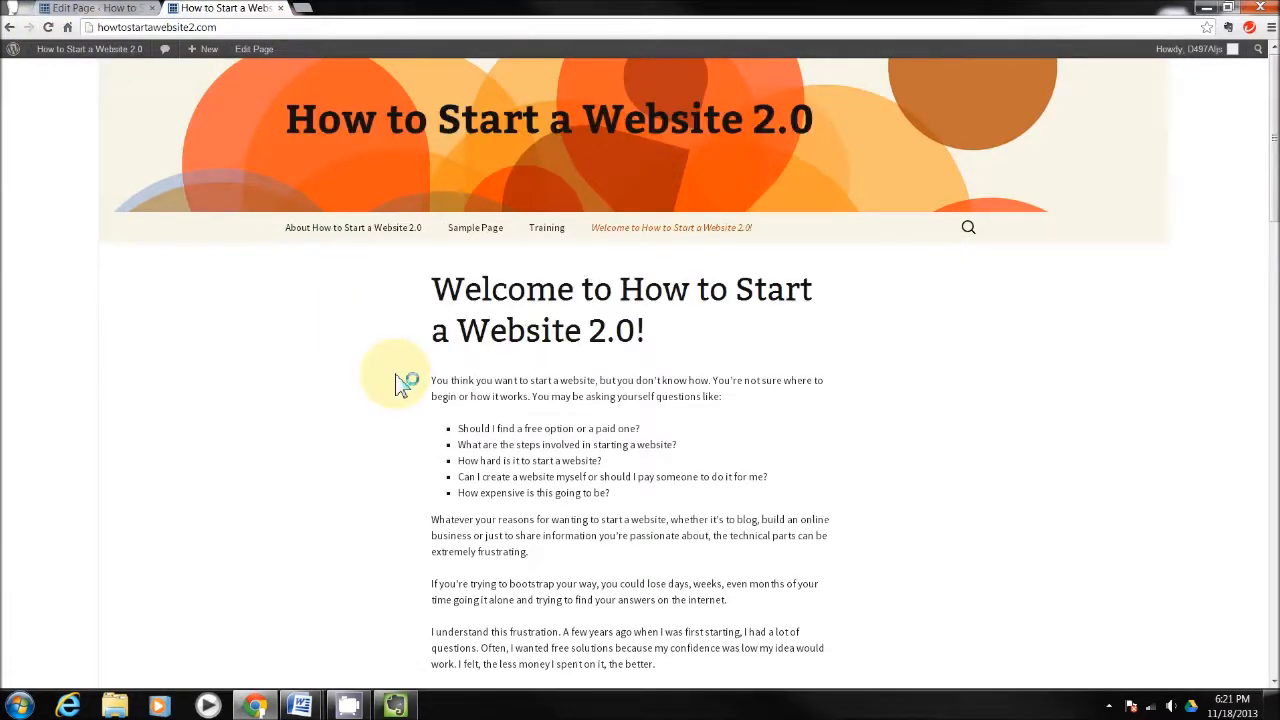
- Open the "About How to Start a Website 2.0" page on the live site and review its text and photo placement from top to bottom
left_click(340, 236)
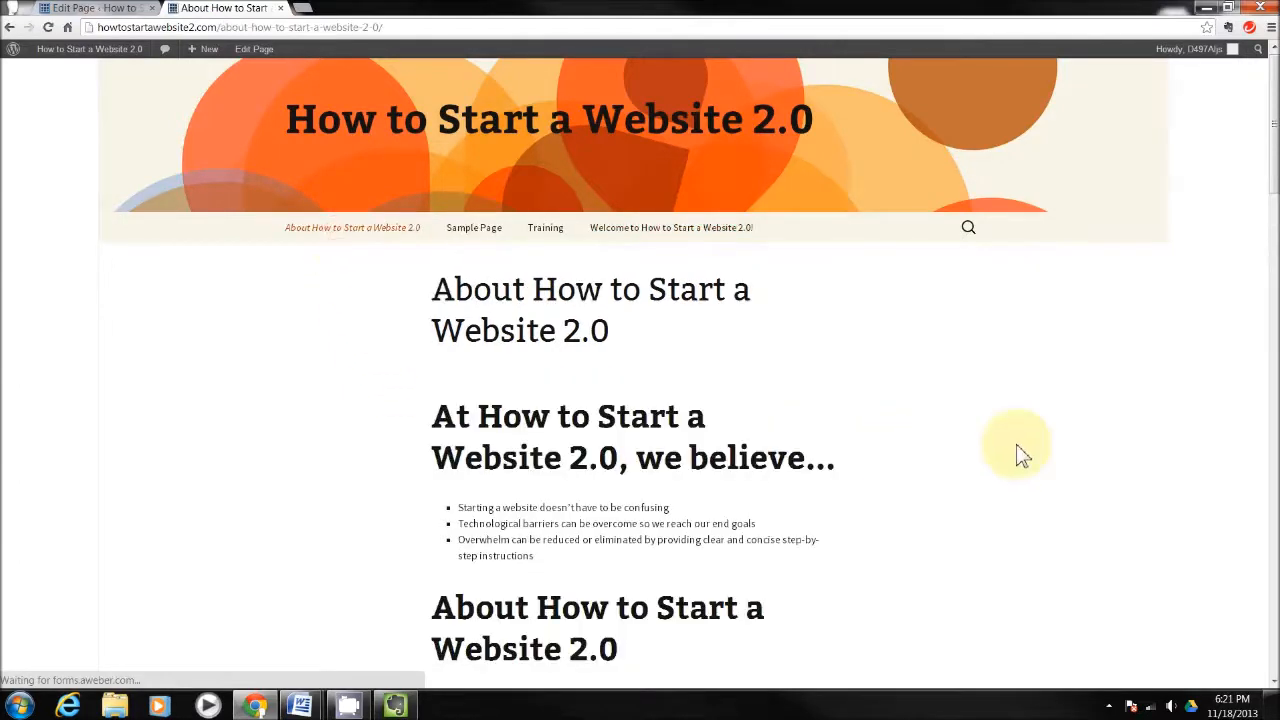
scroll(1258, 183, "down", 3)
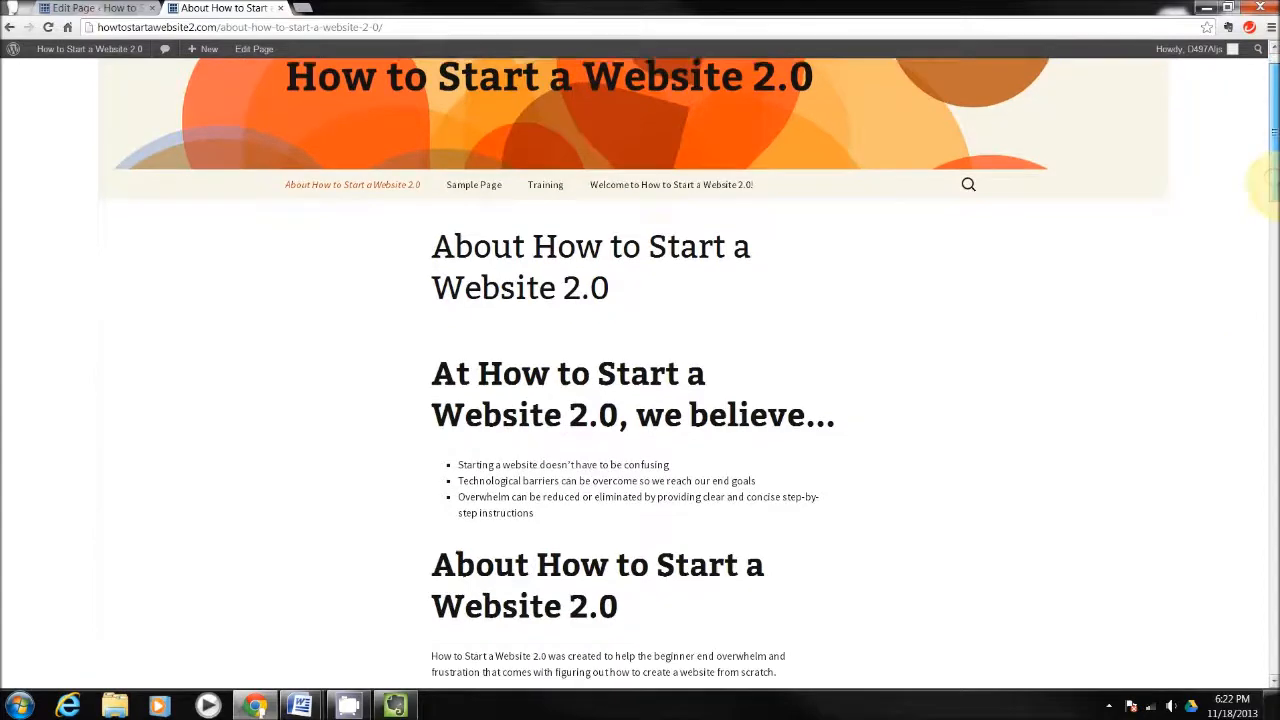
scroll(640, 370, "down", 3)
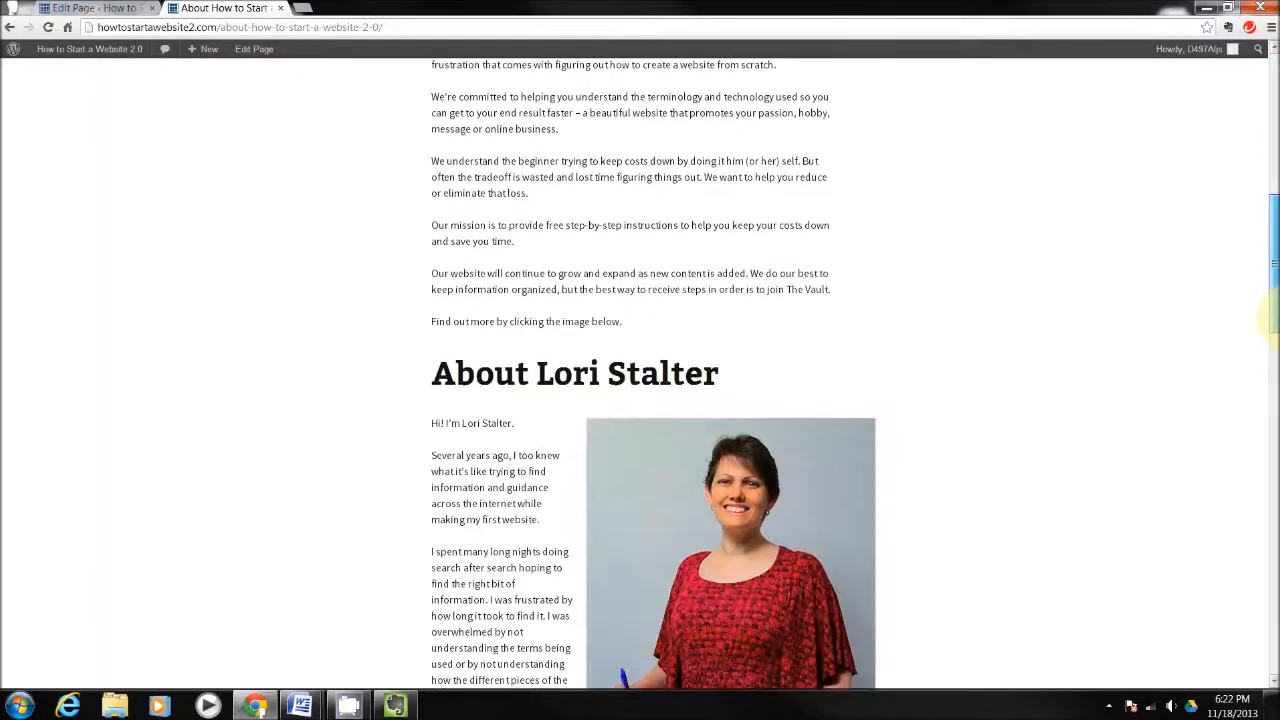
left_click_drag(1275, 319, 1275, 432)
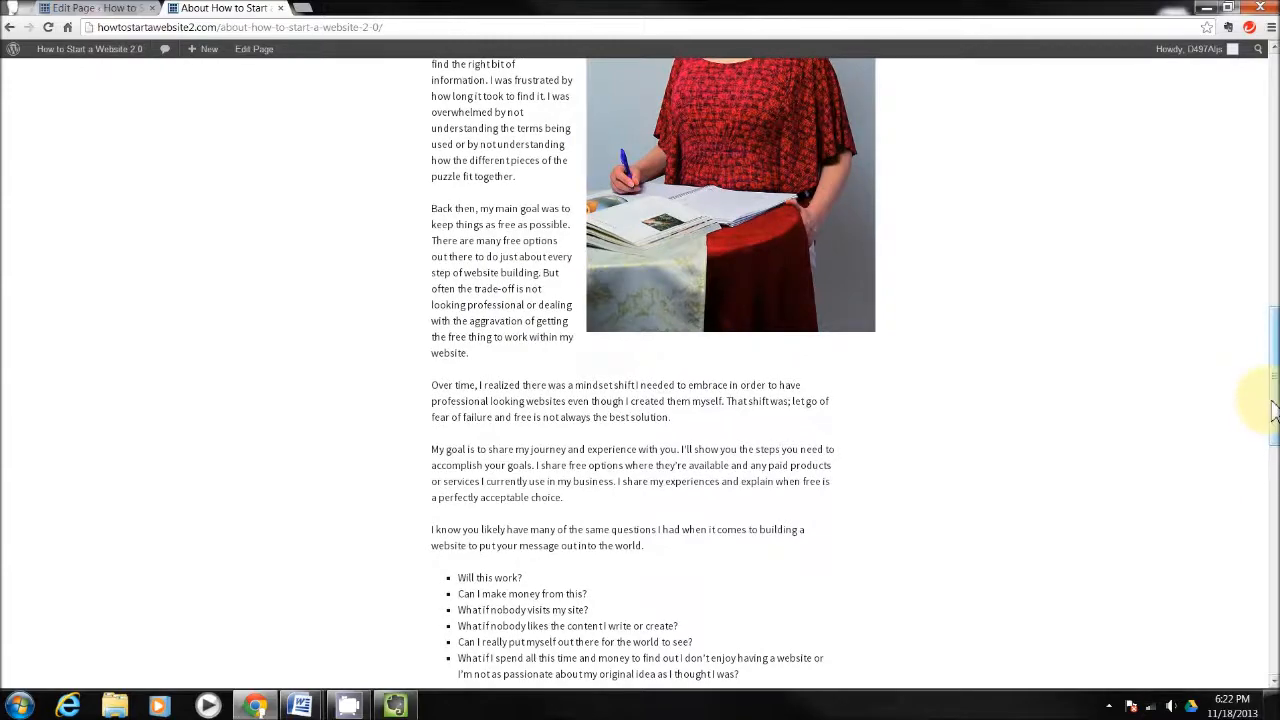
scroll(1257, 405, "down", 6)
scroll(1262, 537, "down", 3)
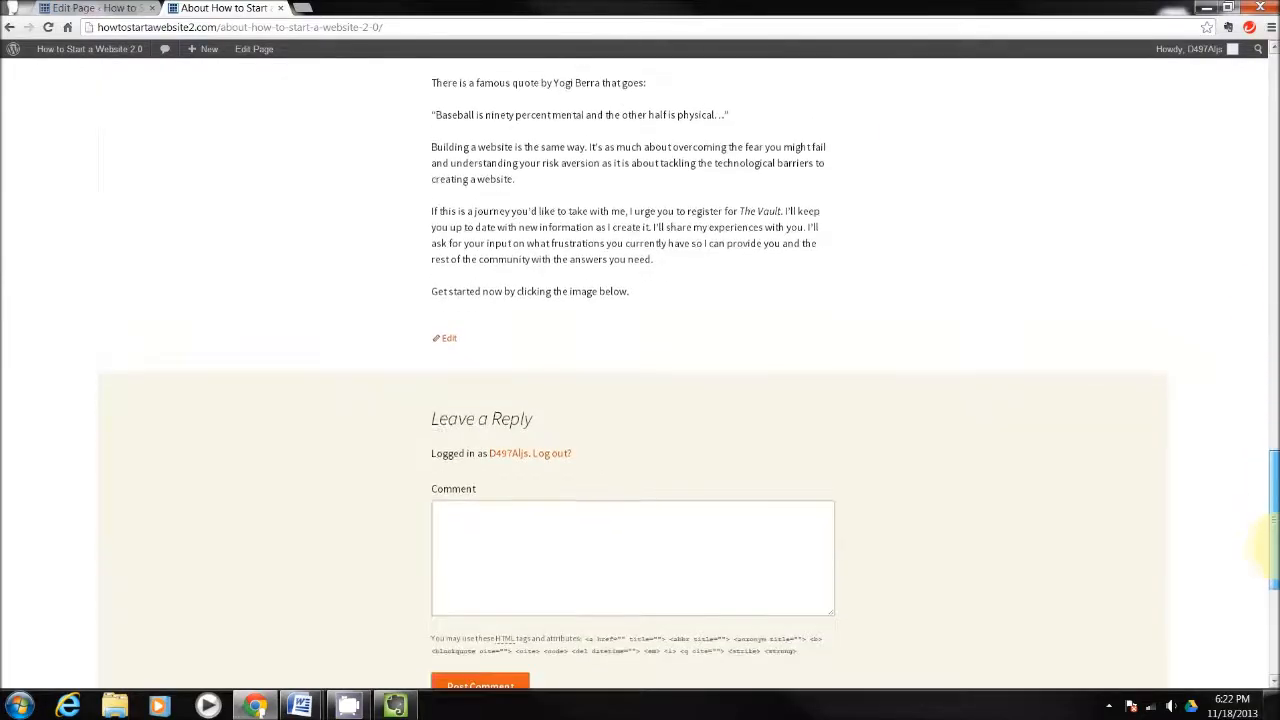
scroll(1257, 423, "up", 9)
scroll(1257, 340, "up", 12)
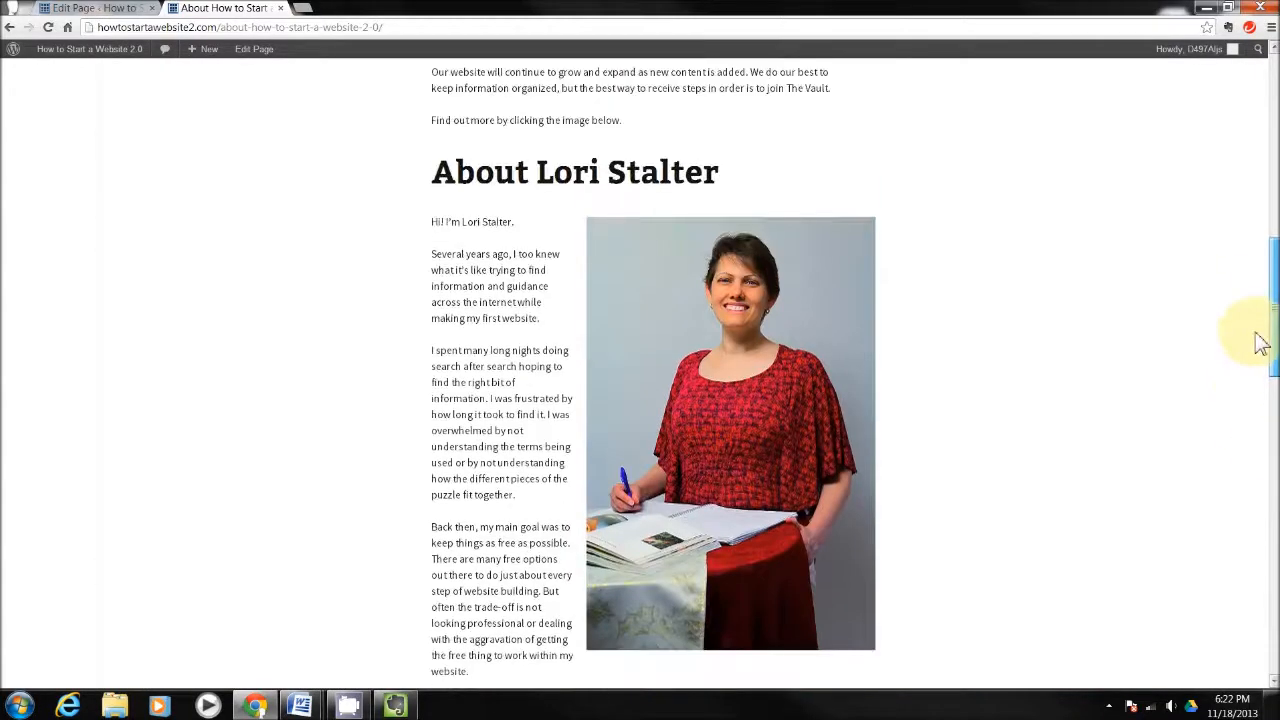
scroll(1266, 200, "up", 2)
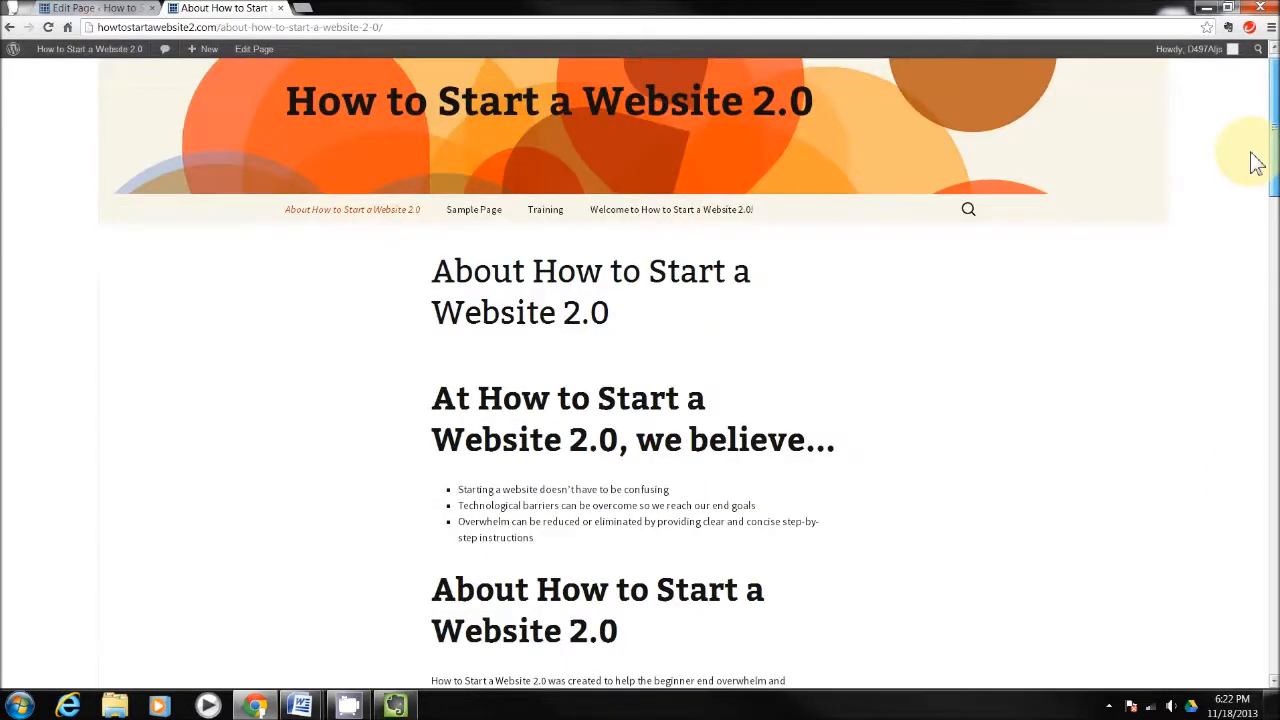
- Recheck the photo and text layout on the live About page and view the Sample Page and Training page
scroll(1257, 163, "up", 1)
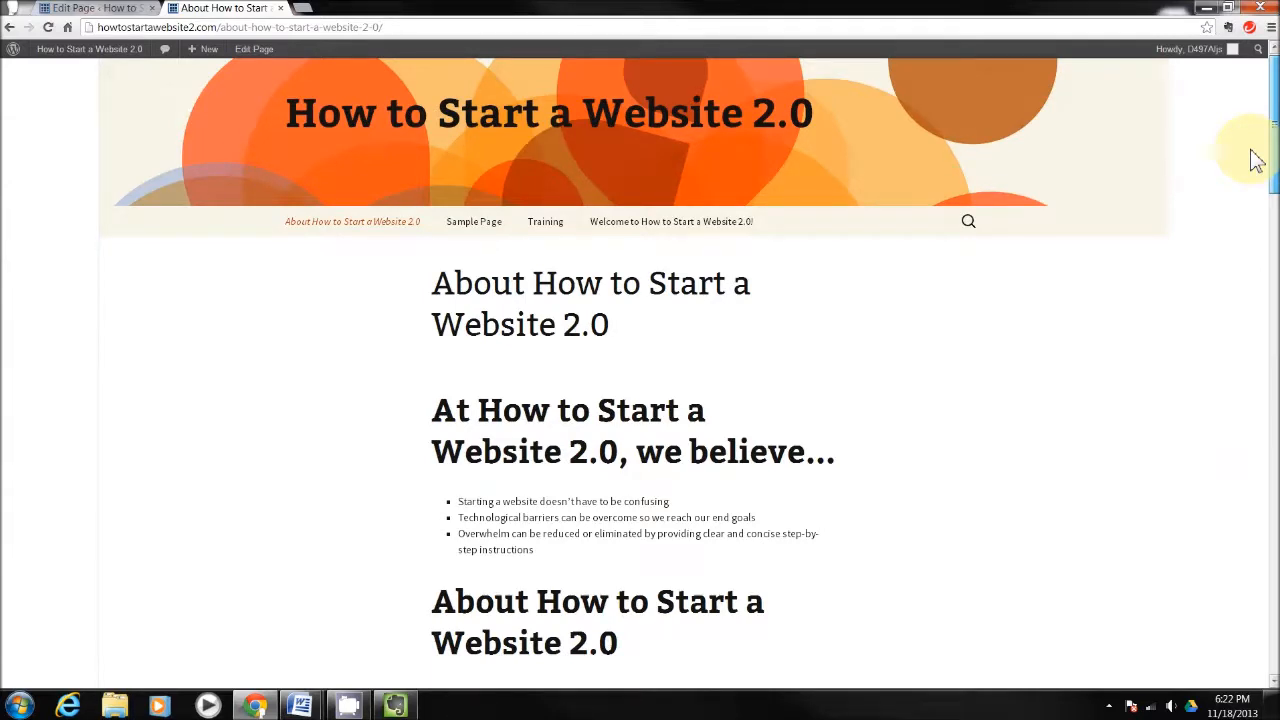
scroll(1245, 200, "down", 10)
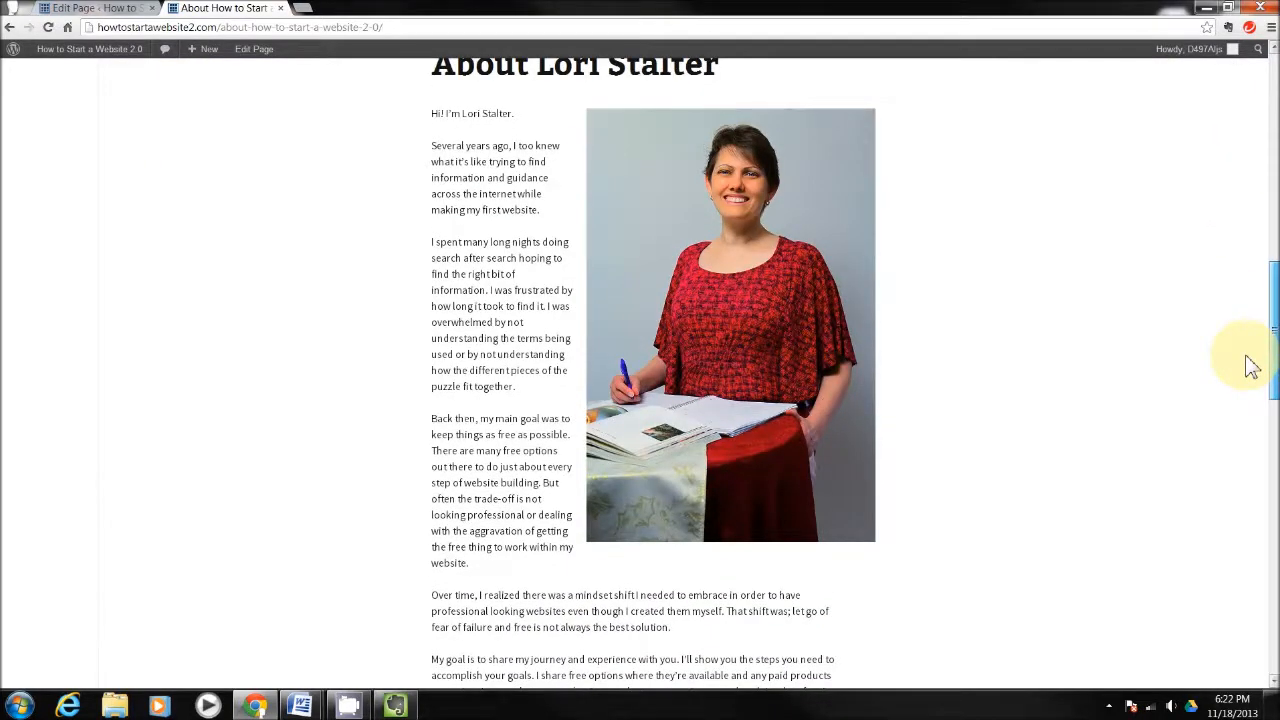
scroll(1250, 365, "down", 1)
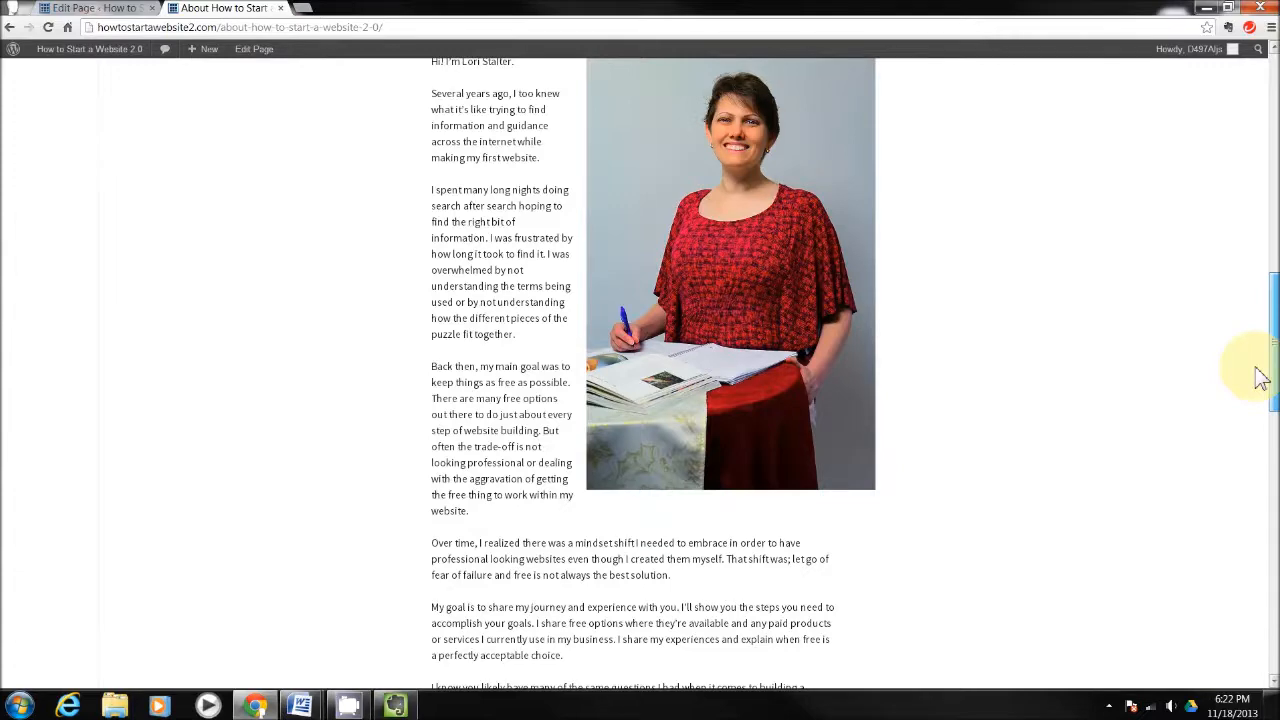
scroll(1258, 380, "down", 2)
scroll(1250, 375, "up", 3)
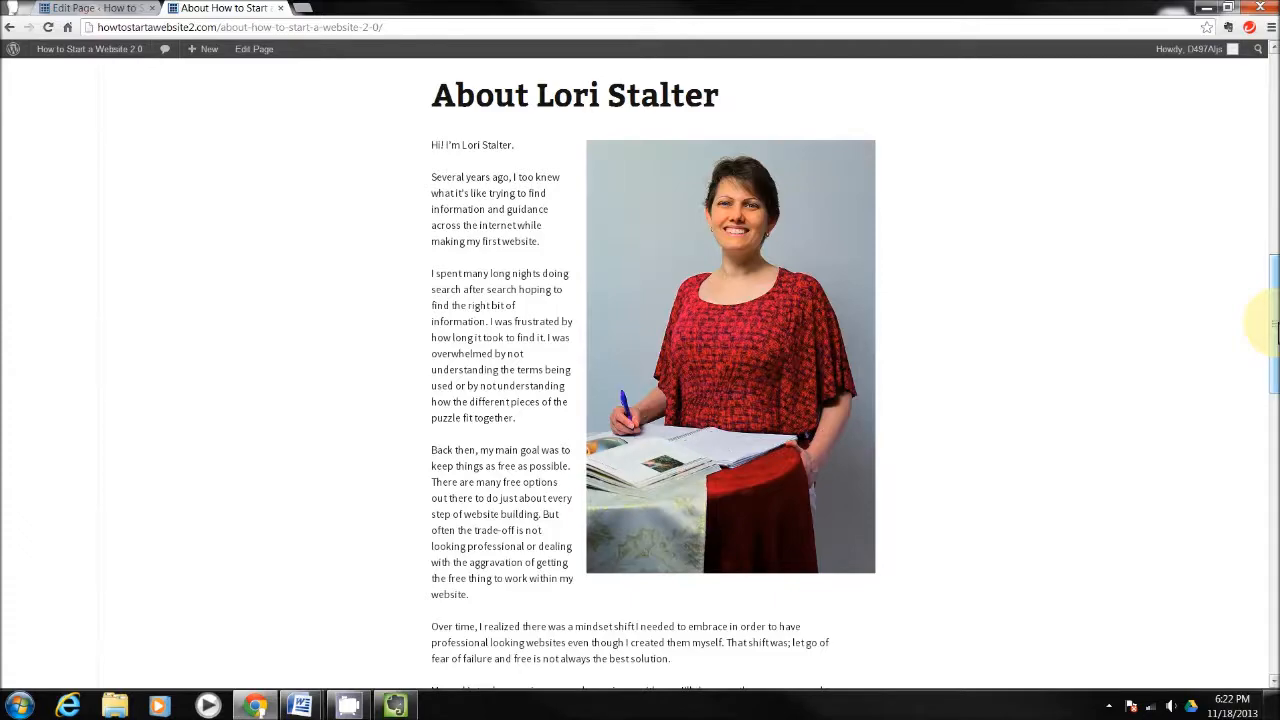
left_click_drag(1275, 330, 1203, 114)
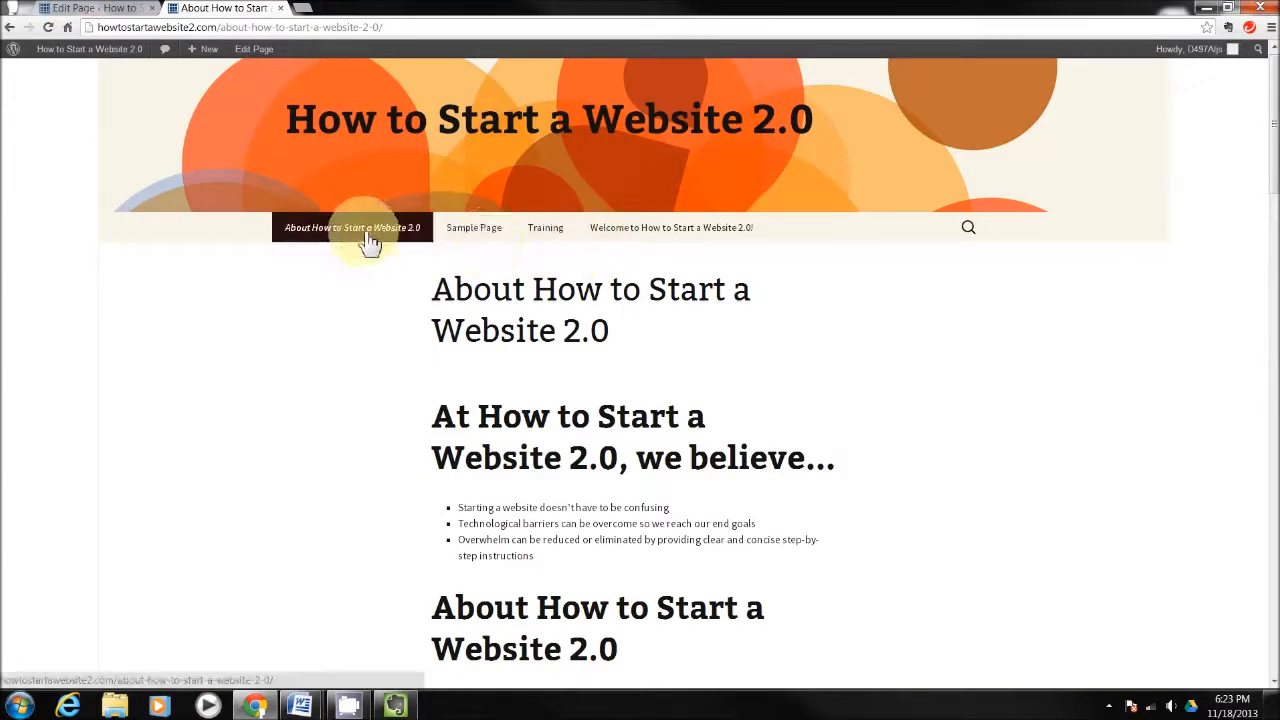
left_click(467, 238)
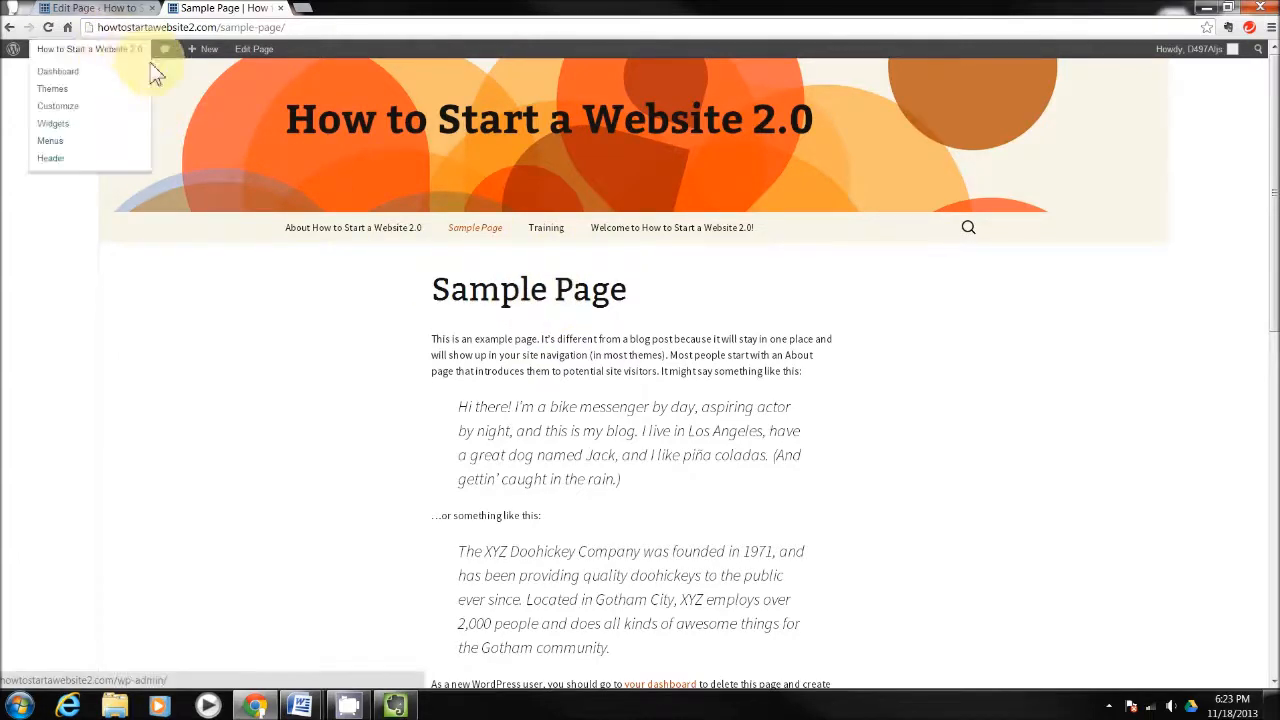
left_click(548, 236)
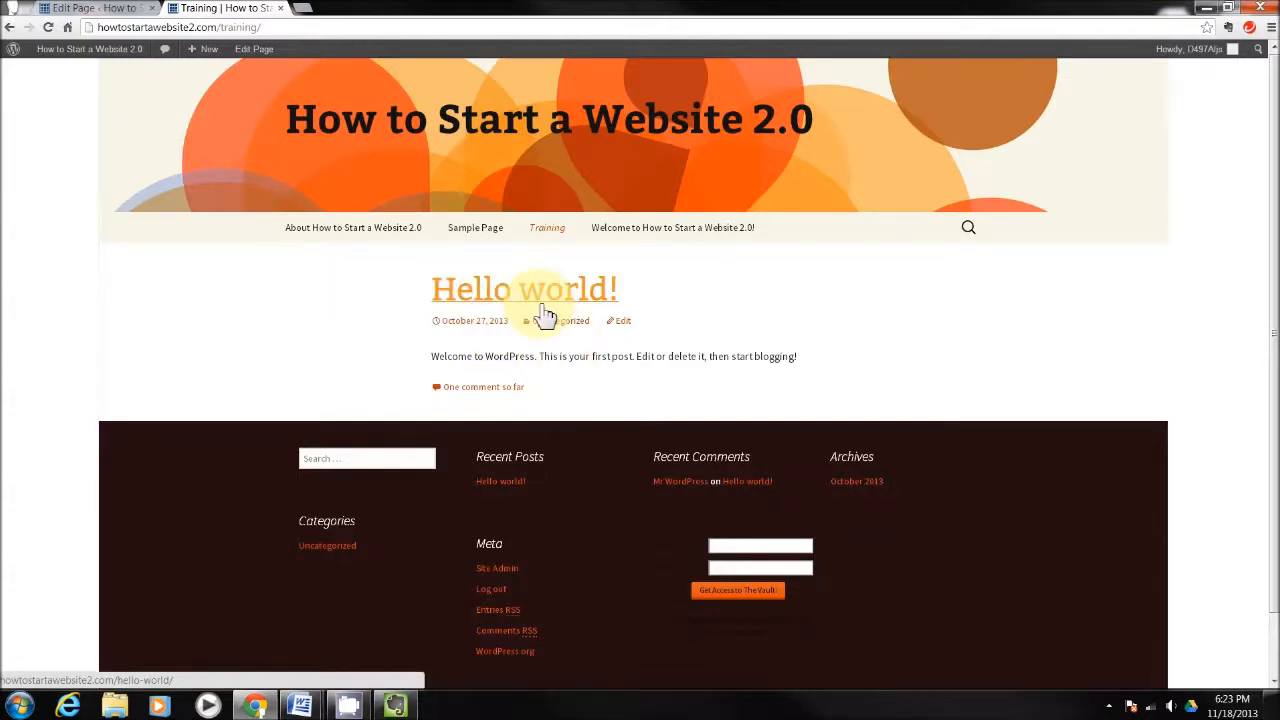
- Create a new post titled "Welcome to How to Start a Website 2.0" in the site's admin area
left_click(104, 12)
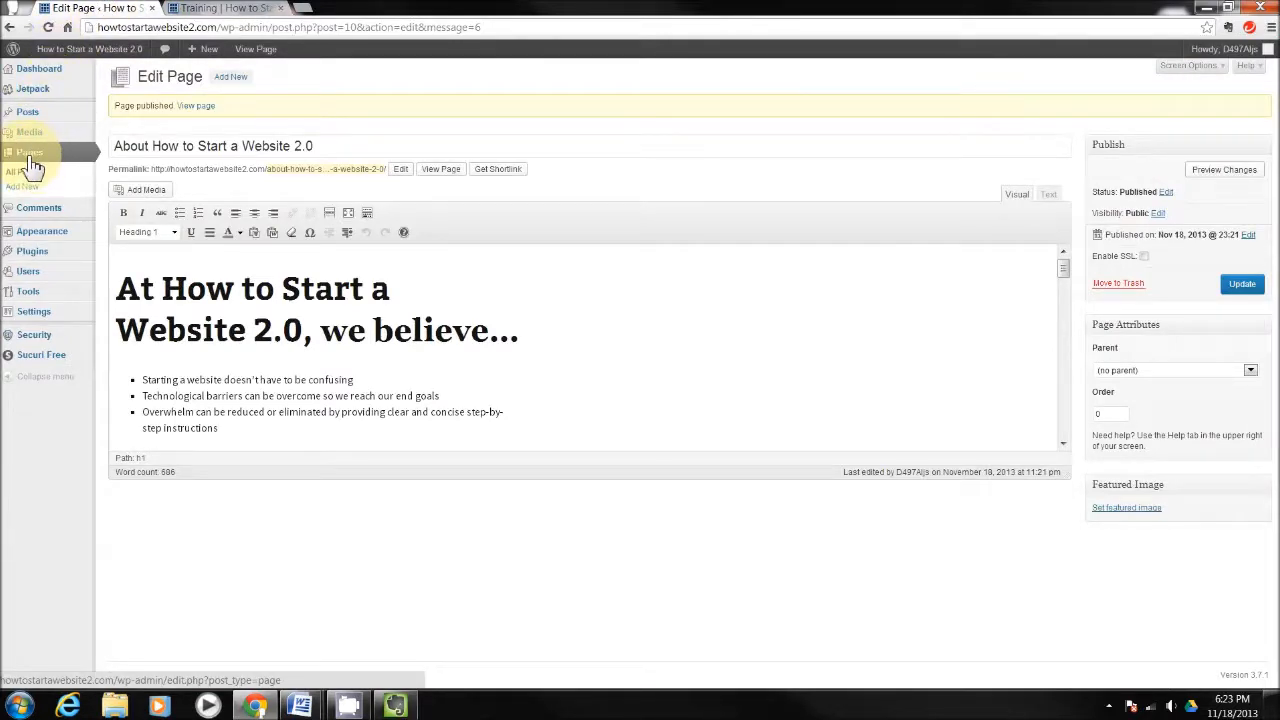
mouse_move(30, 120)
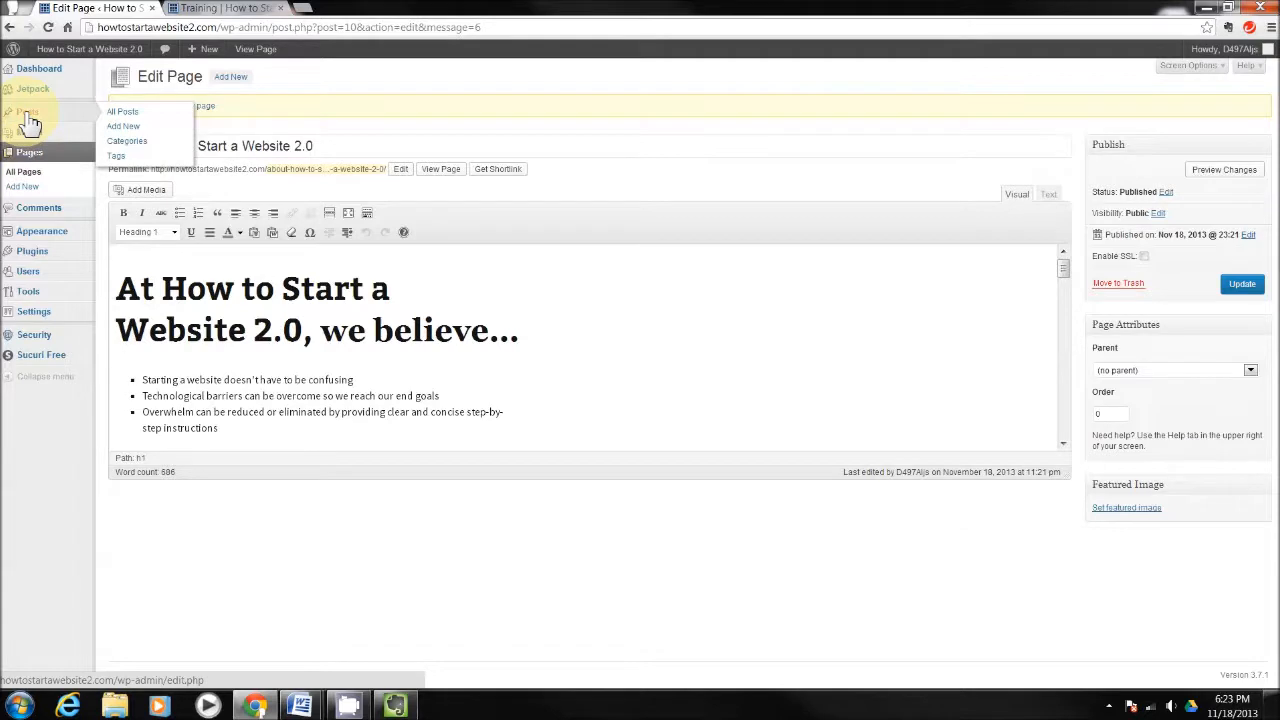
left_click(126, 130)
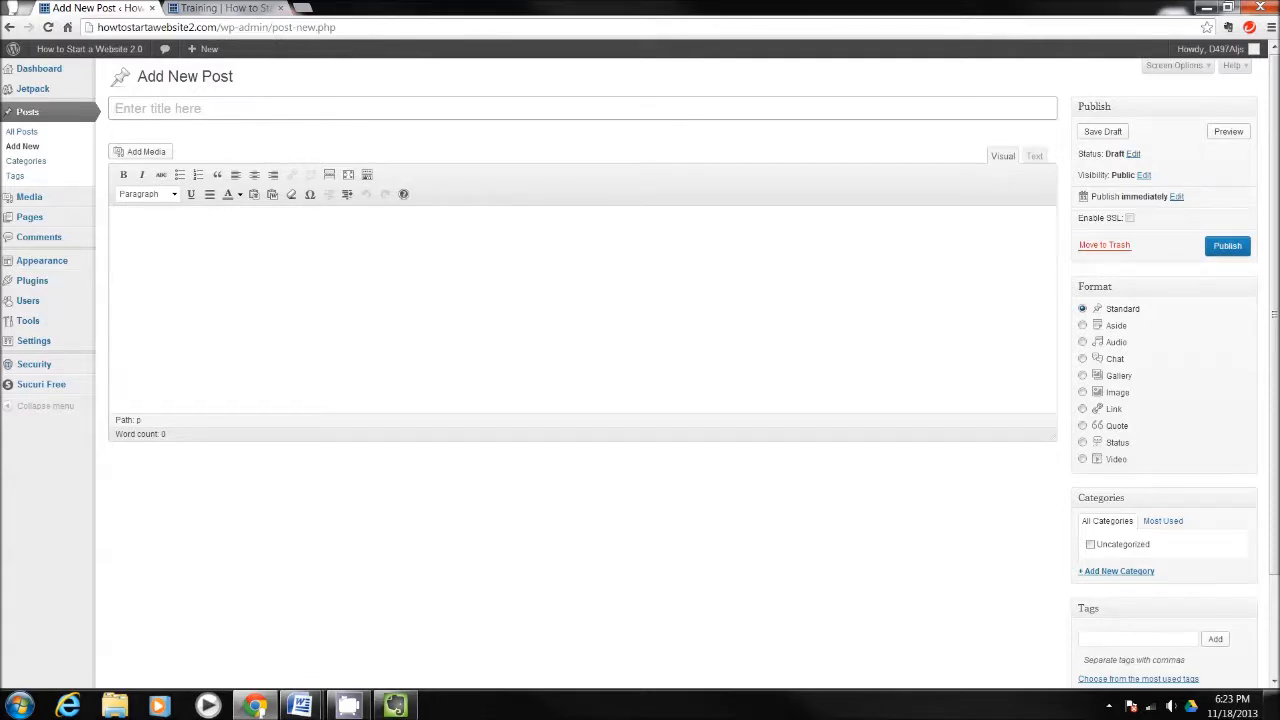
left_click(307, 8)
left_click_drag(322, 8, 1279, 20)
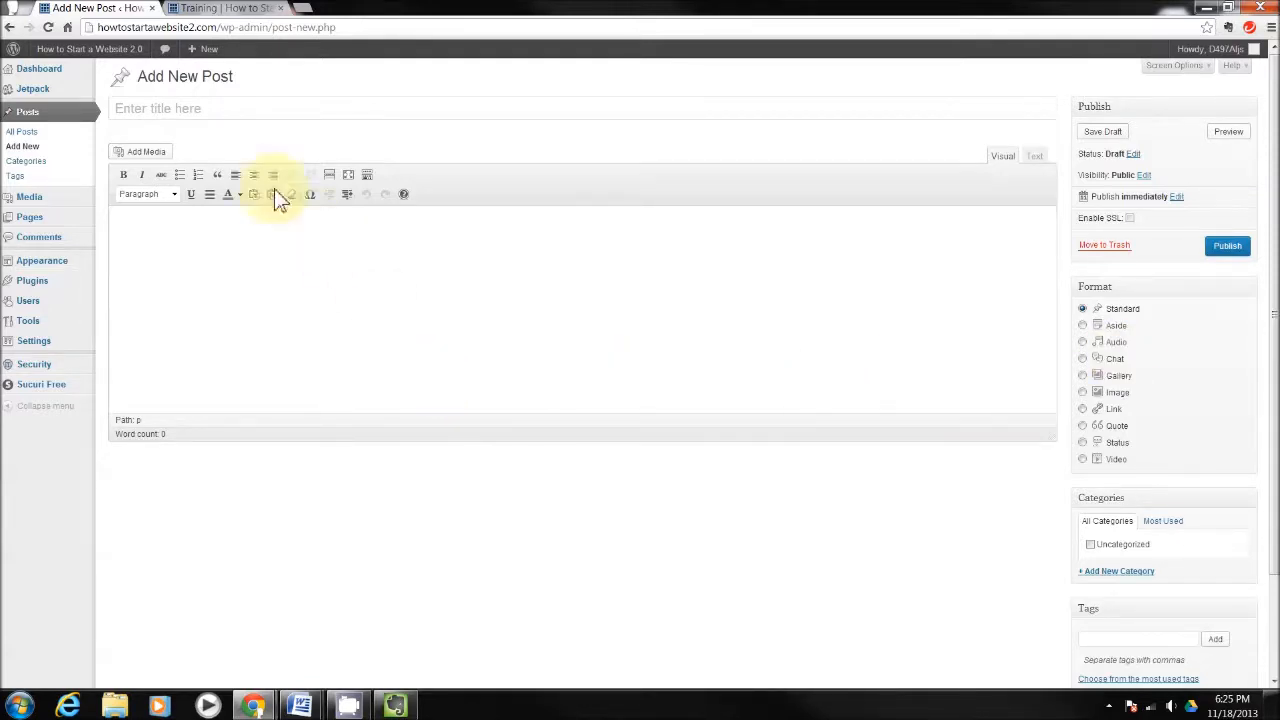
left_click(217, 103)
type("Welcome to How to Start a Website 2.0")
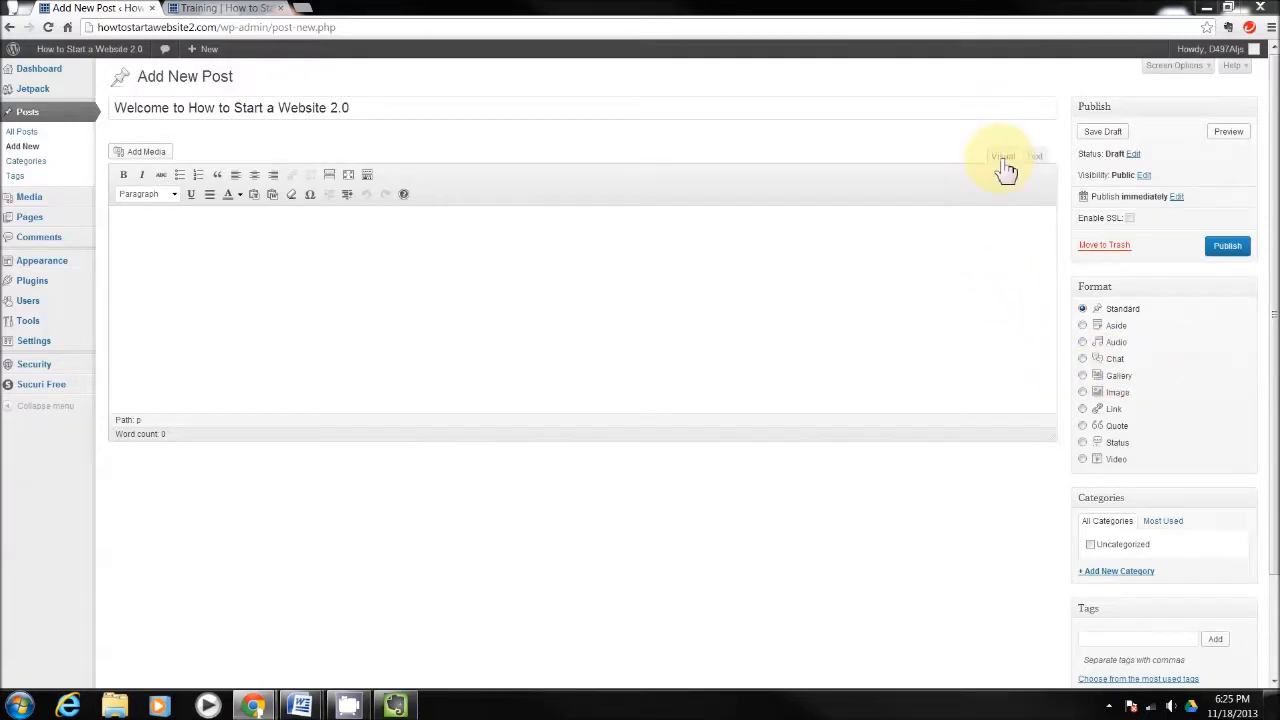
- Paste the welcome article's HTML with its embedded YouTube video into the post body in Text mode and check the code
left_click(1034, 157)
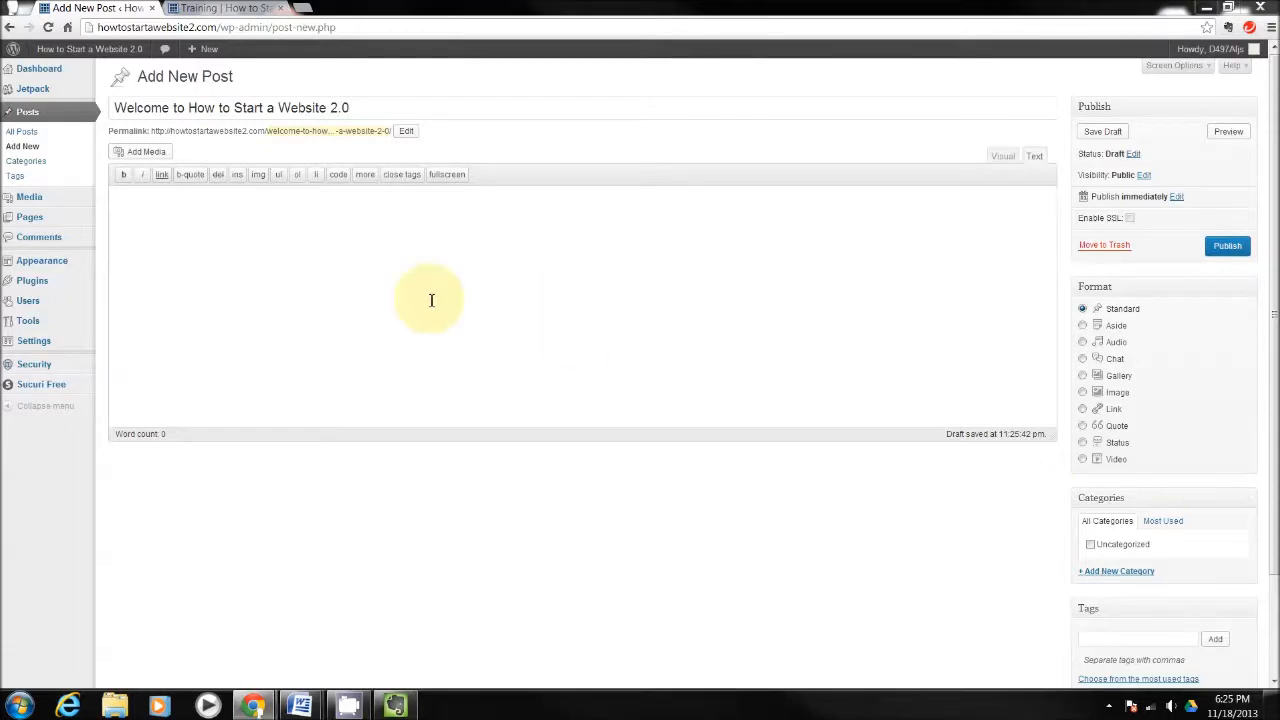
left_click(351, 289)
key("ctrl+v")
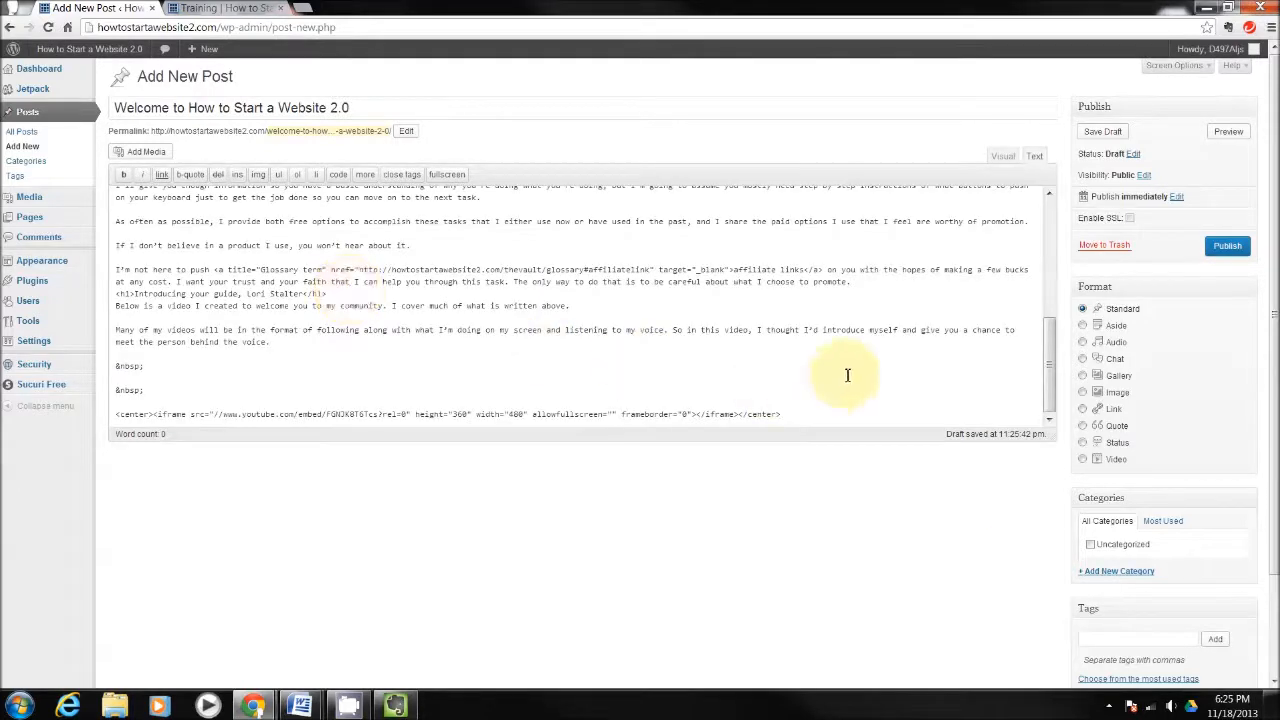
left_click_drag(1051, 363, 1059, 382)
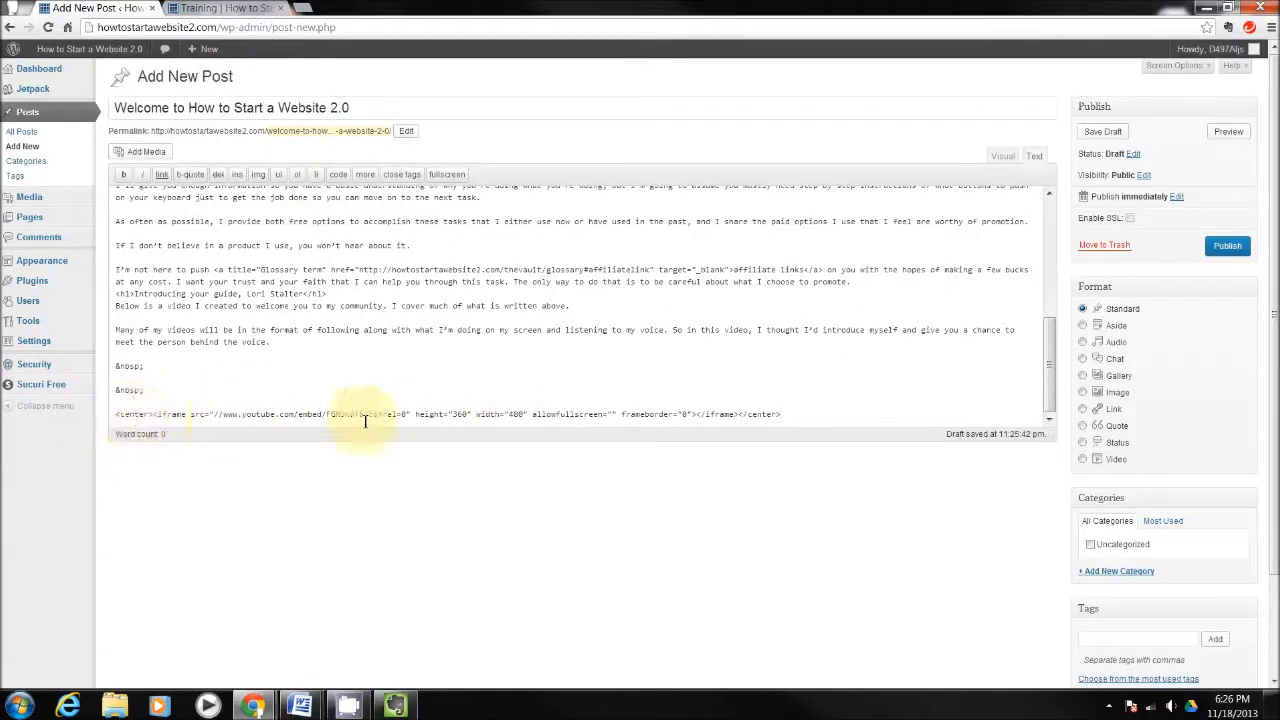
left_click_drag(1052, 376, 1071, 266)
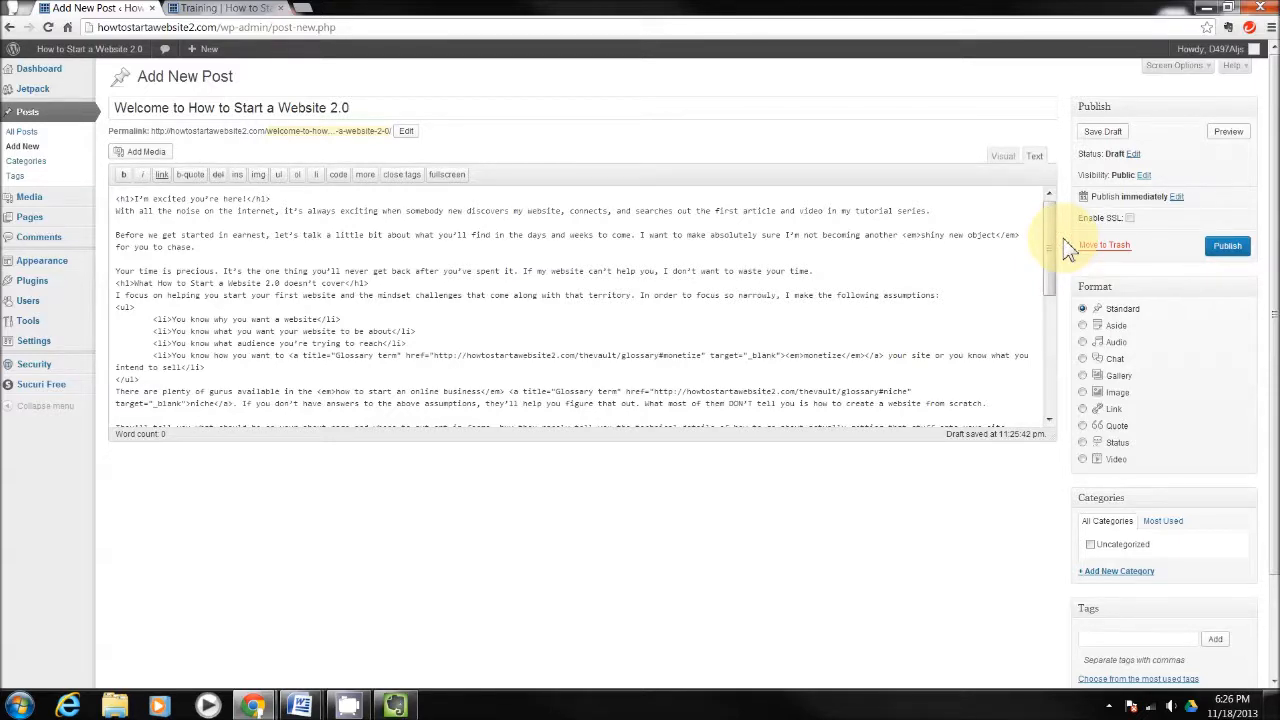
- Switch the post editor to Visual mode and check the formatted article from its heading to the video placeholder
left_click(1005, 157)
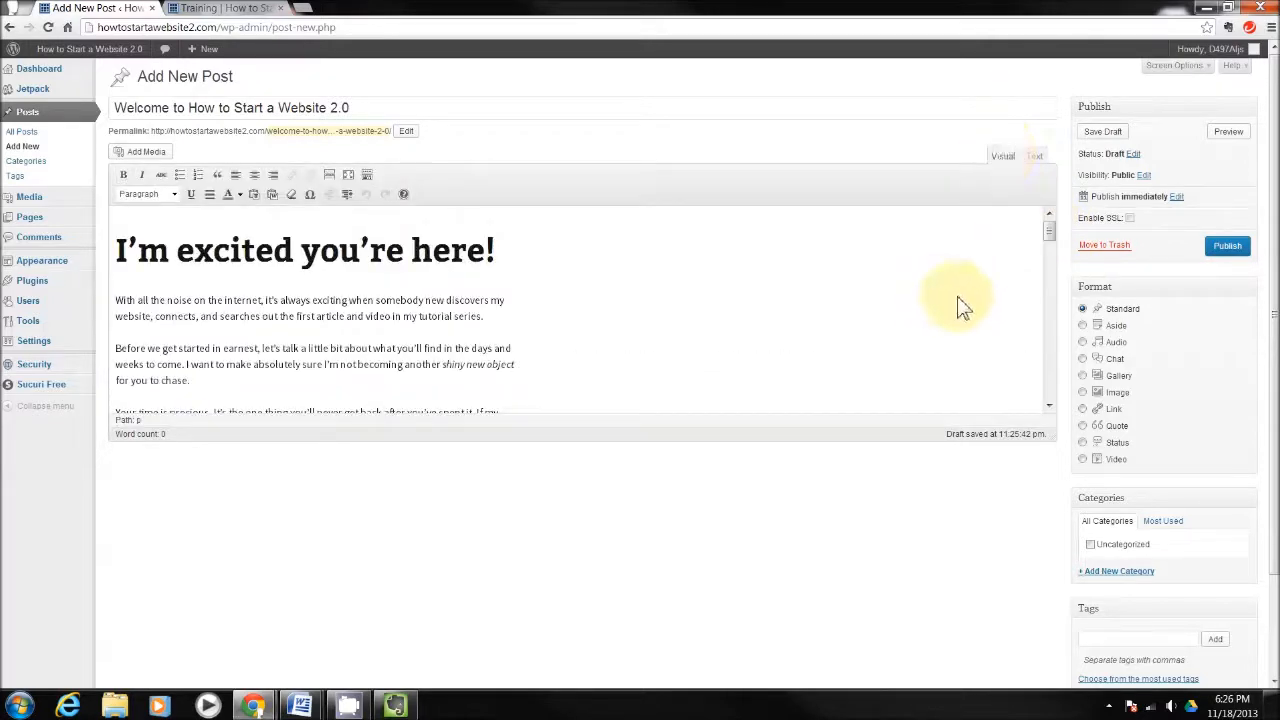
left_click_drag(1062, 254, 1090, 400)
left_click(513, 368)
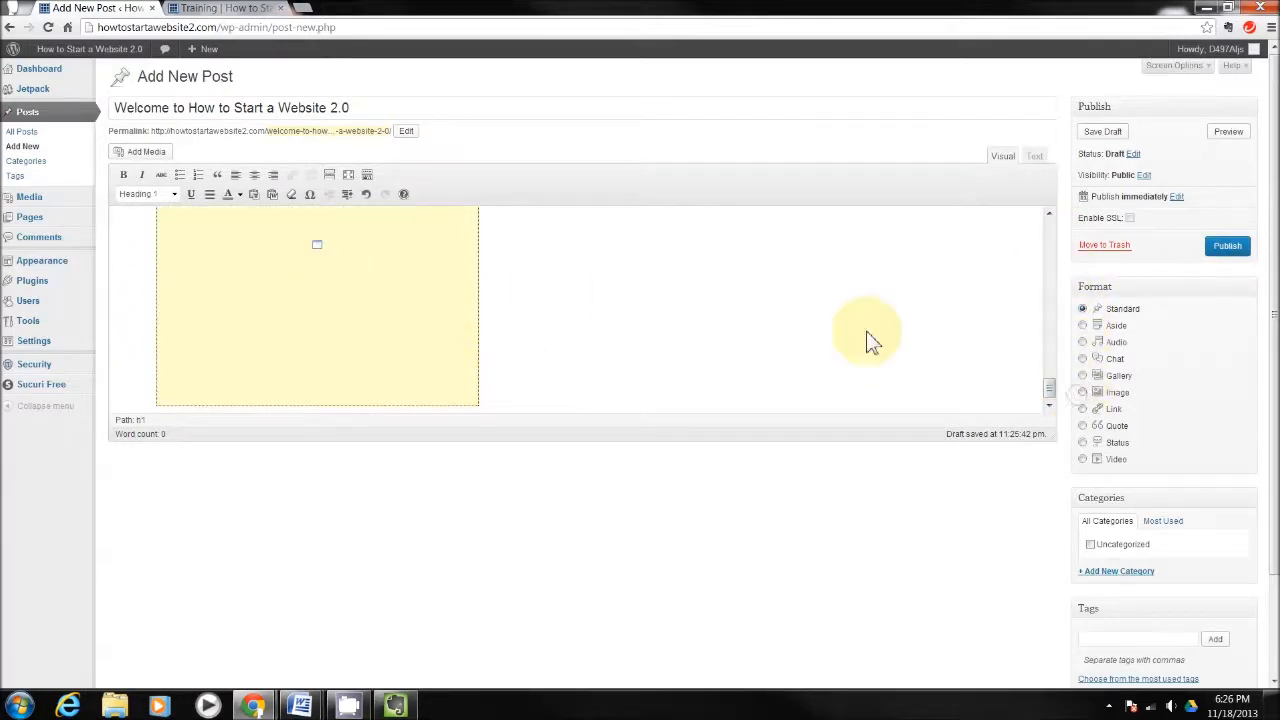
left_click_drag(1050, 392, 1015, 222)
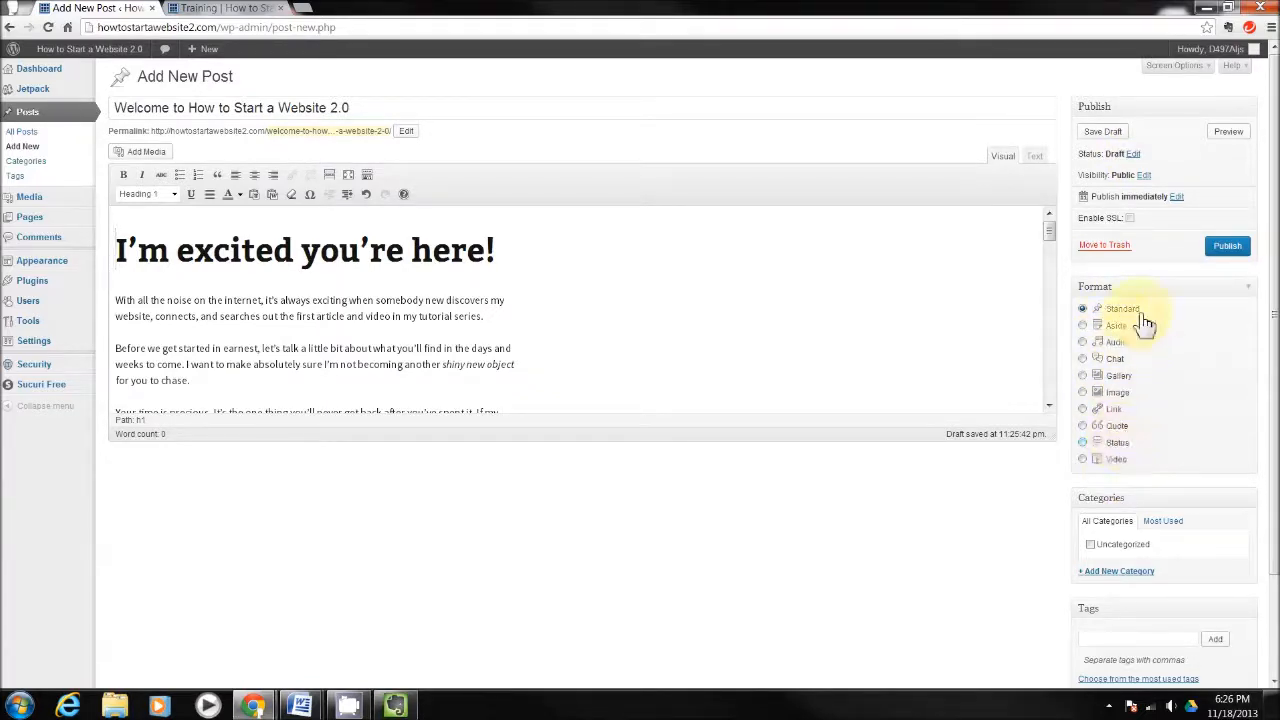
- Open the entry form for adding a new post category
left_click_drag(1274, 315, 1274, 420)
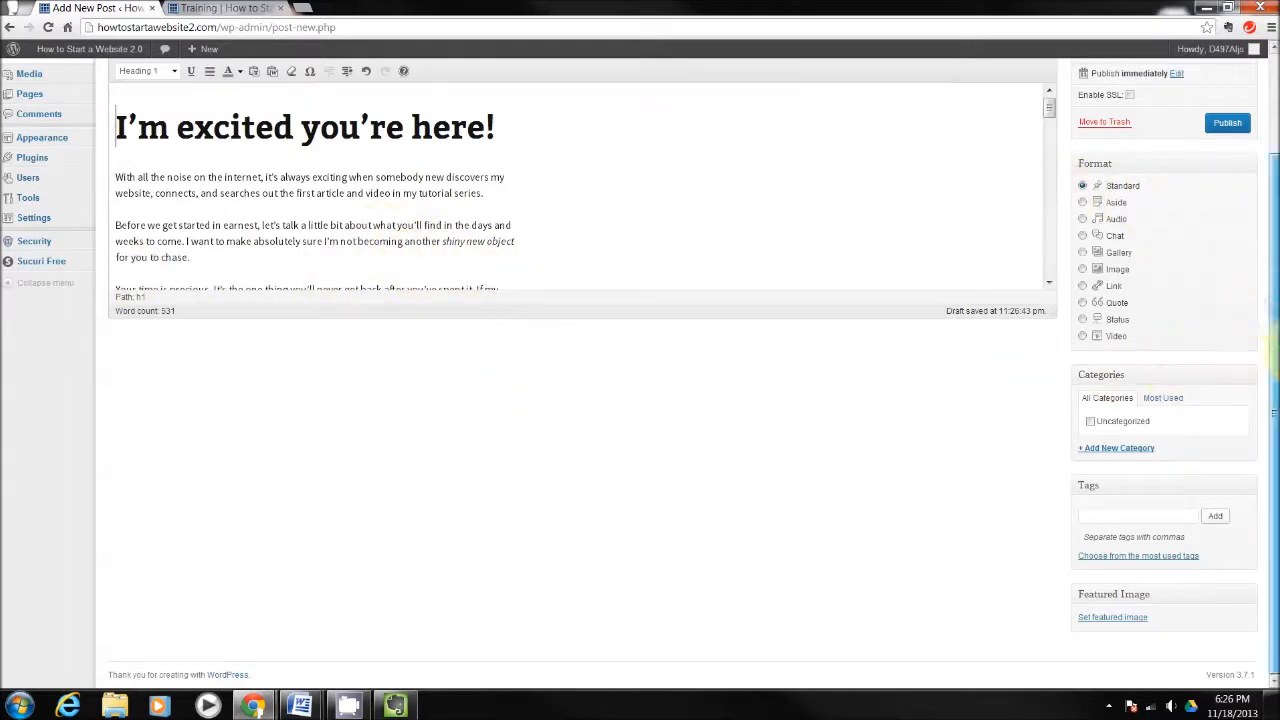
left_click(1114, 449)
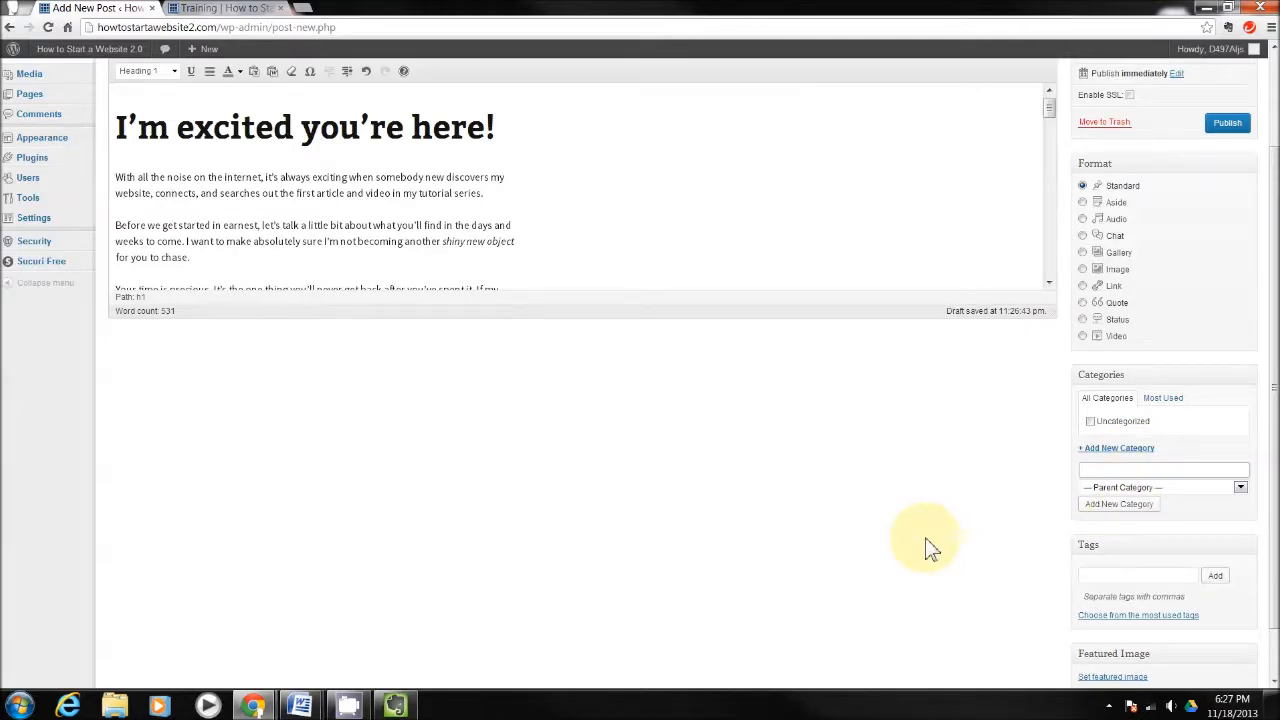
type("Introduction")
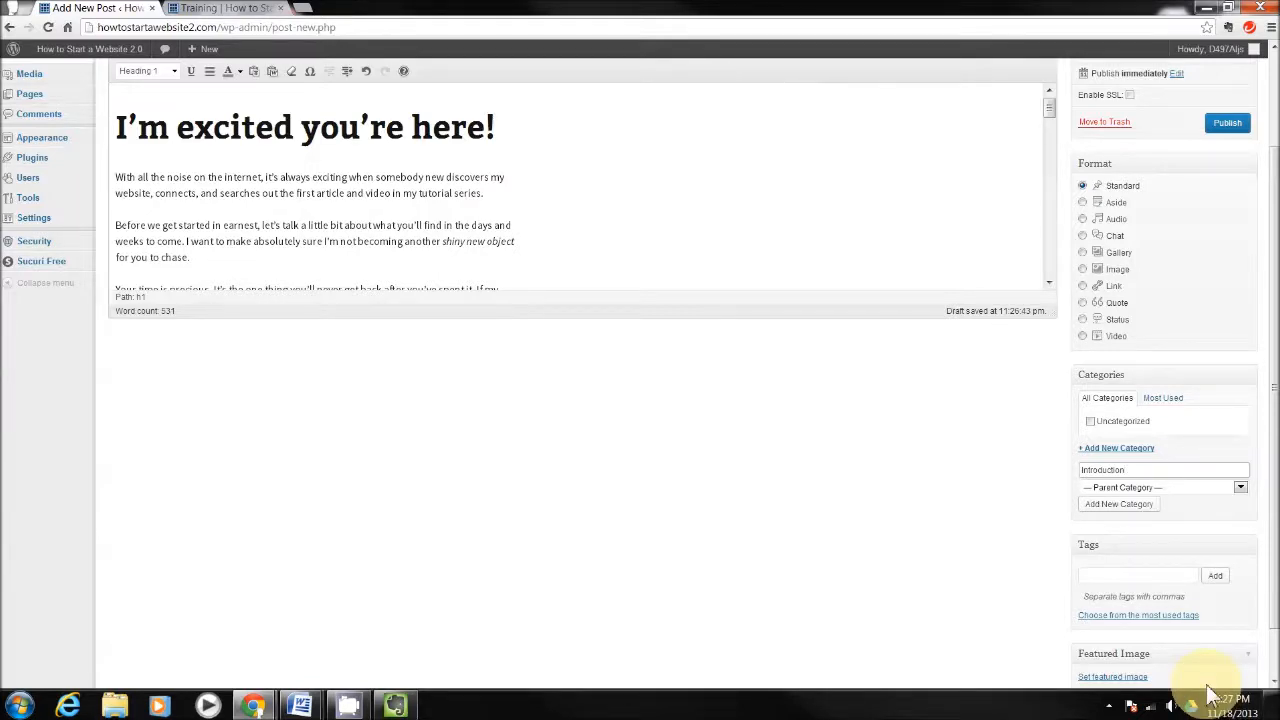
key("BackSpace")
key("BackSpace")
key("BackSpace")
key("BackSpace")
key("BackSpace")
key("BackSpace")
key("BackSpace")
key("BackSpace")
key("BackSpace")
key("BackSpace")
key("BackSpace")
key("BackSpace")
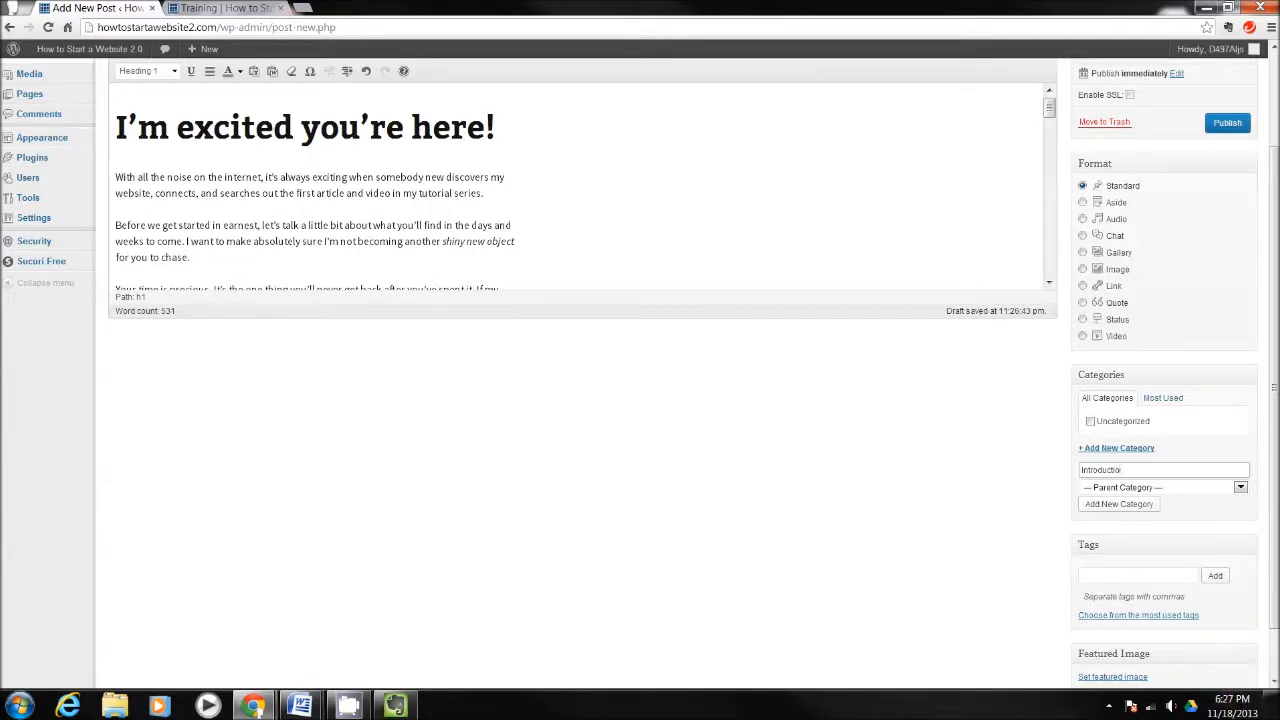
- Add a new category named "Getting Started" without a parent and assign it to the post
type("Getting Started")
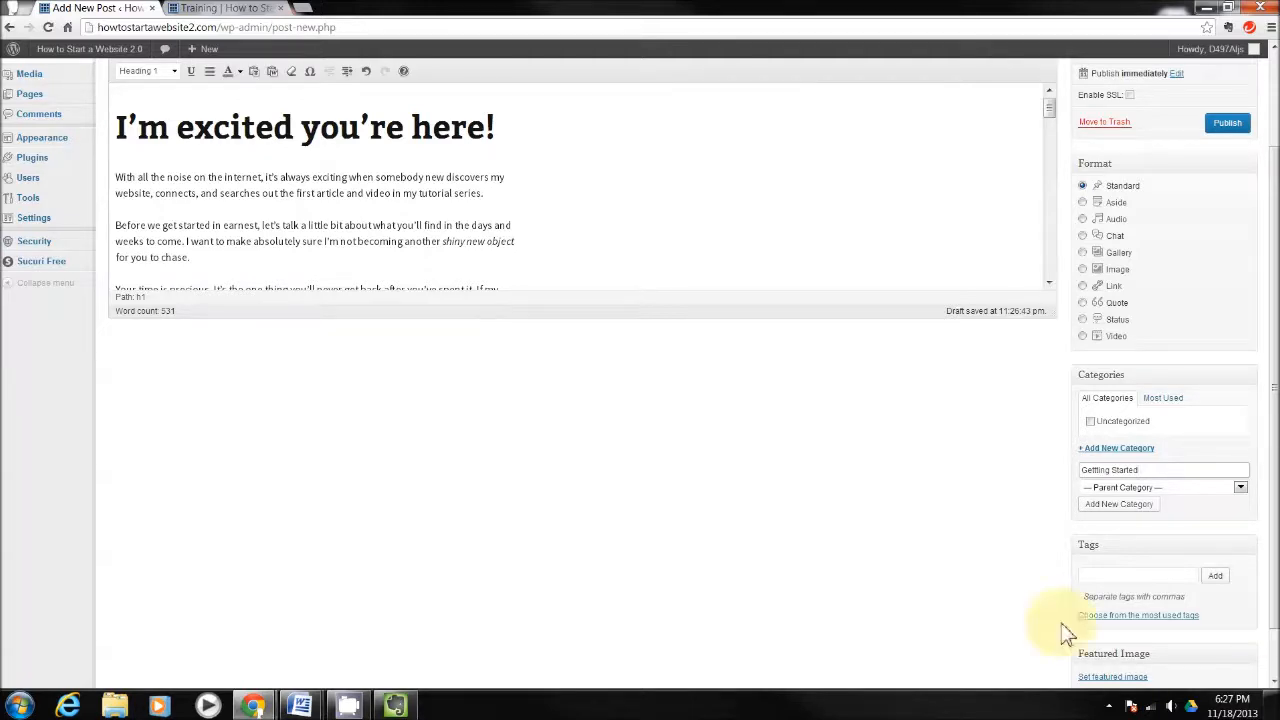
left_click(1134, 508)
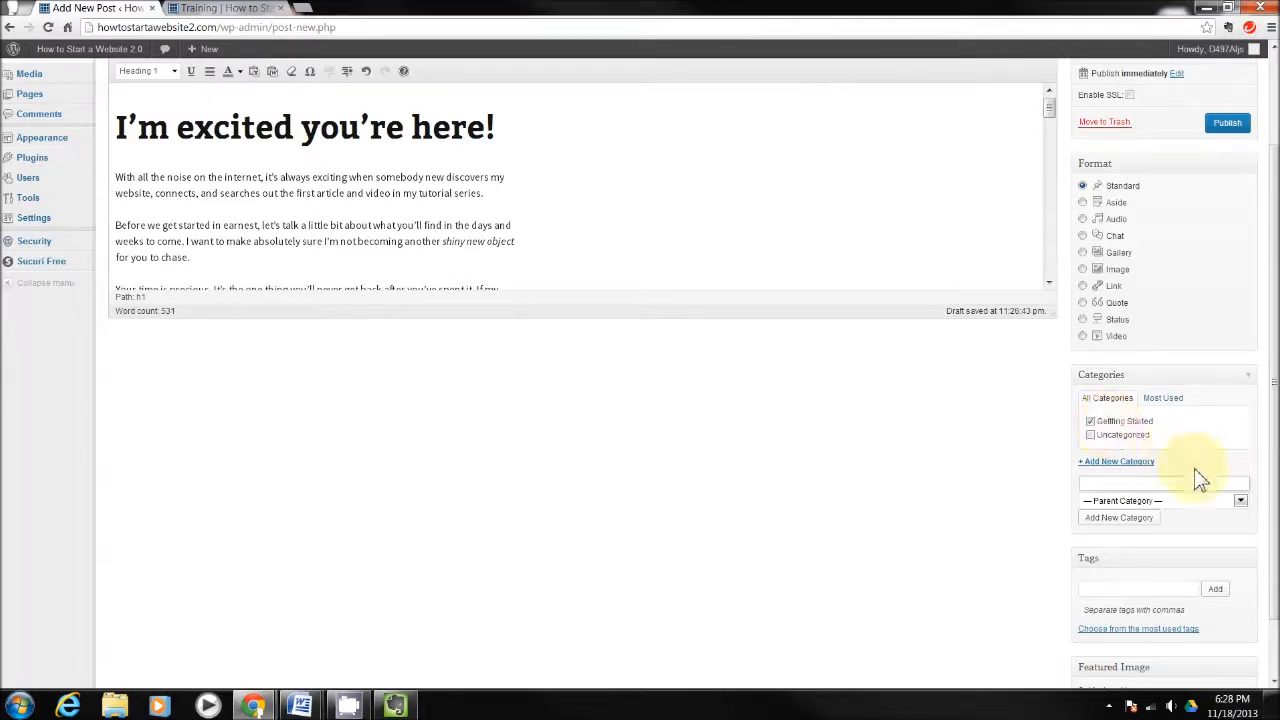
- Add the tag "how to start a website" to the post
left_click_drag(1276, 440, 1276, 537)
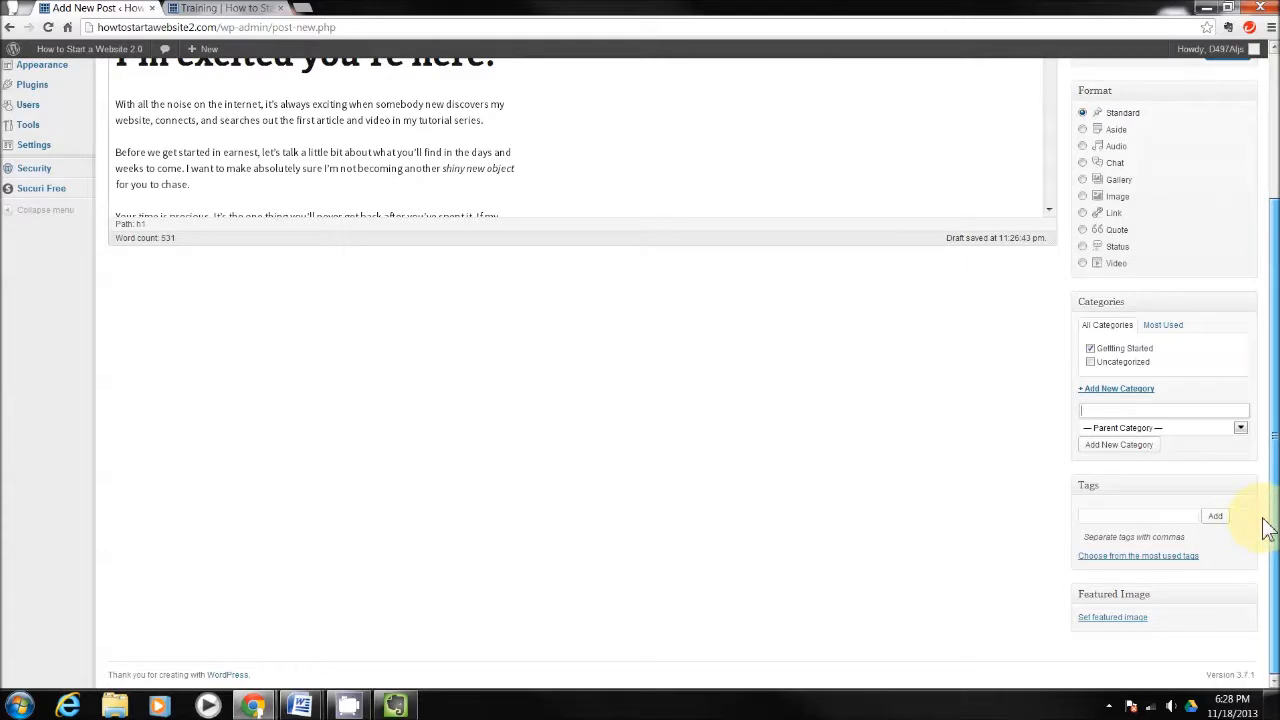
left_click(1108, 518)
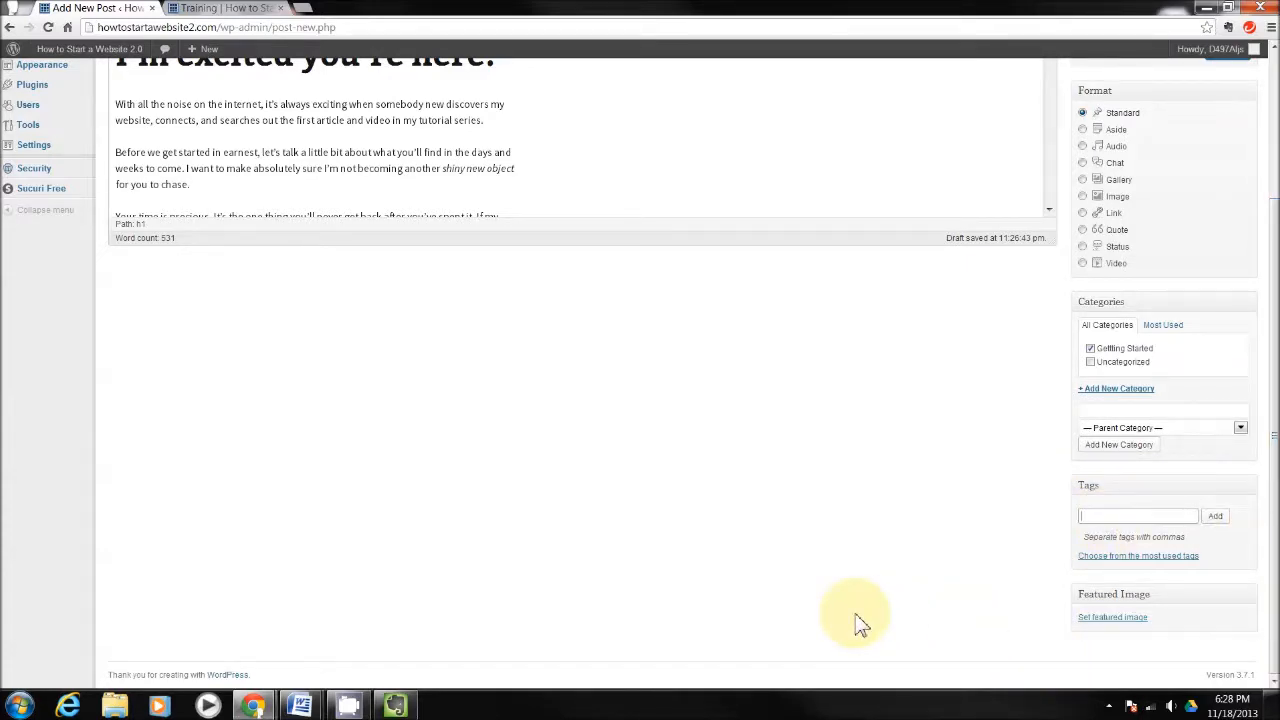
type("how to start a website")
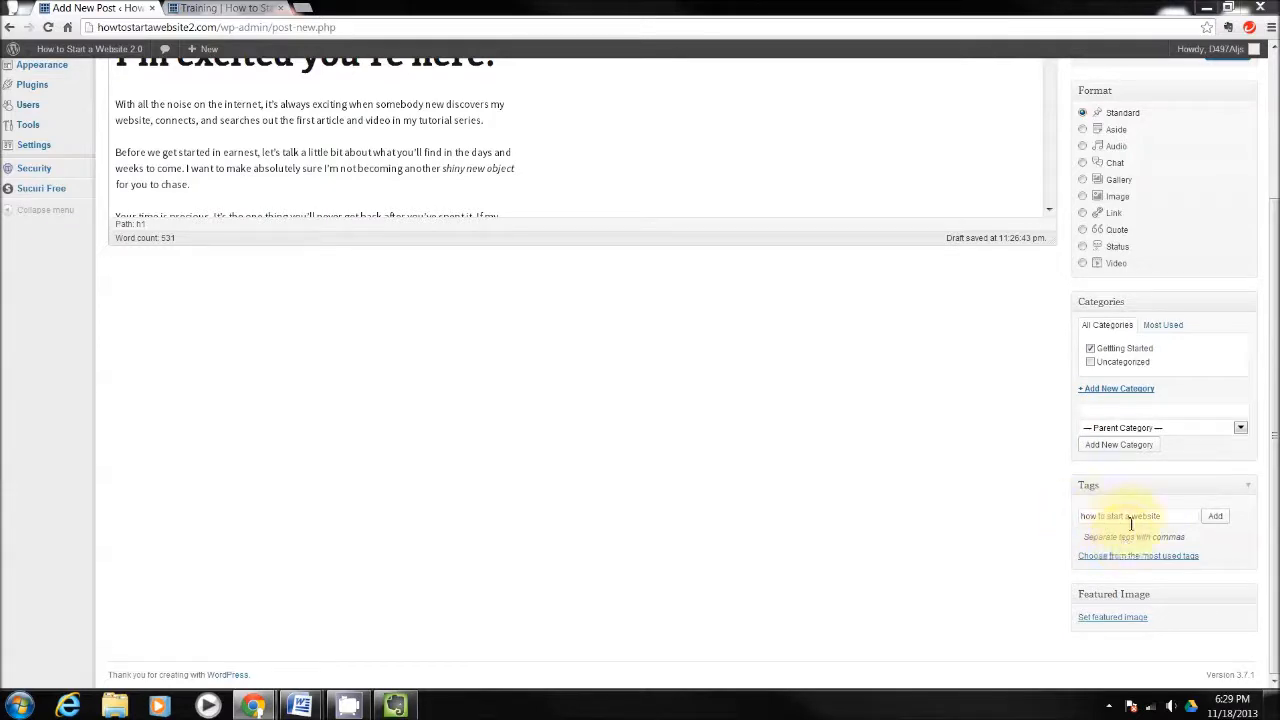
left_click(1213, 516)
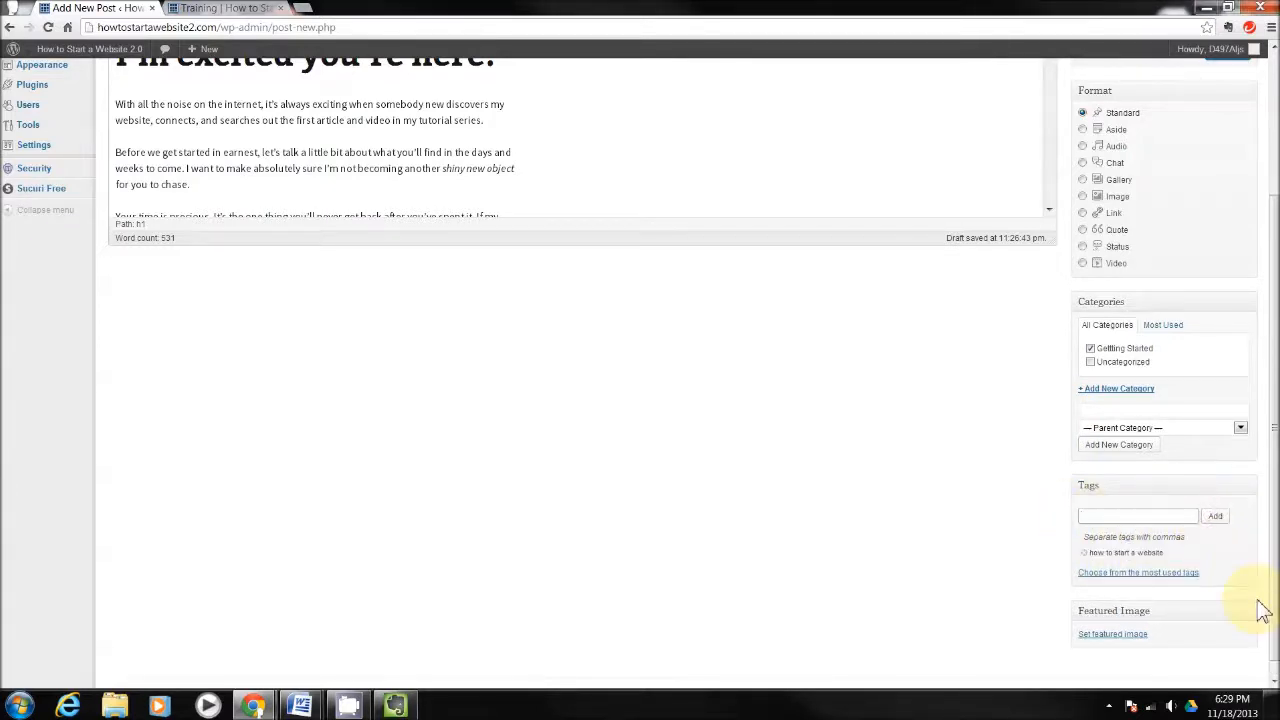
- Publish the "Welcome to How to Start a Website 2.0" post in Standard format without a featured image
scroll(1274, 505, "down", 1)
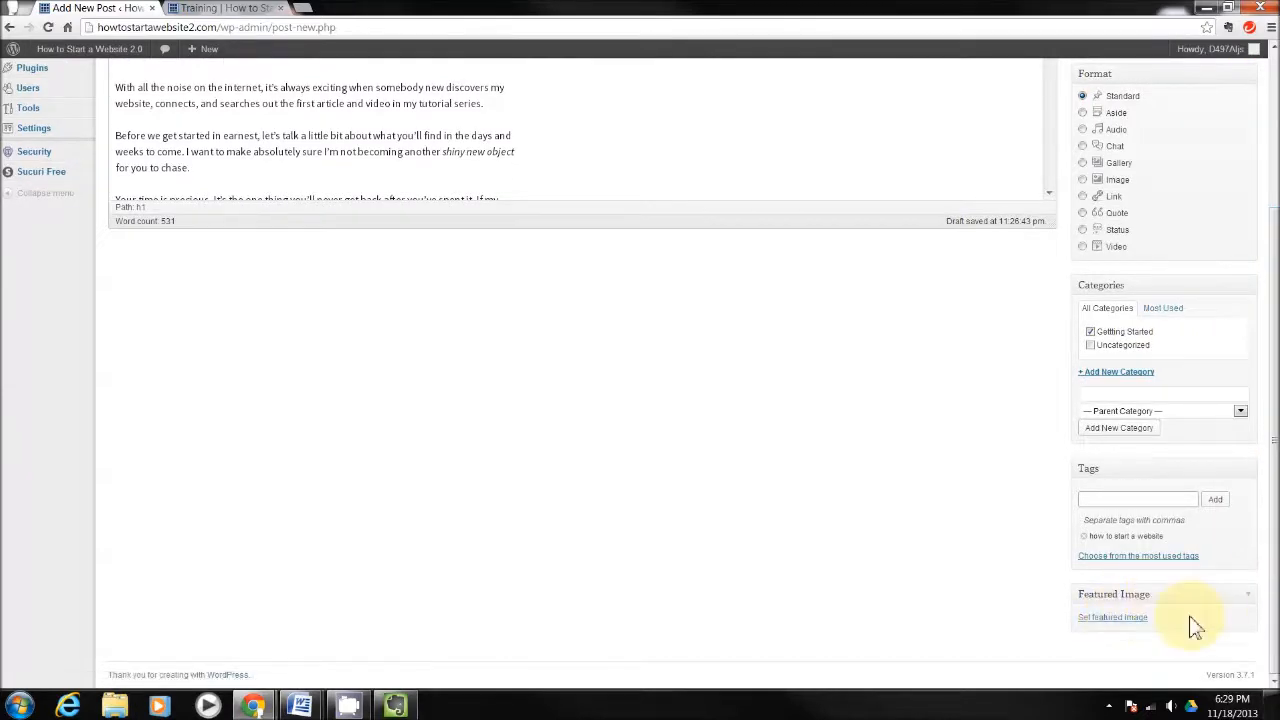
left_click_drag(1274, 500, 1274, 343)
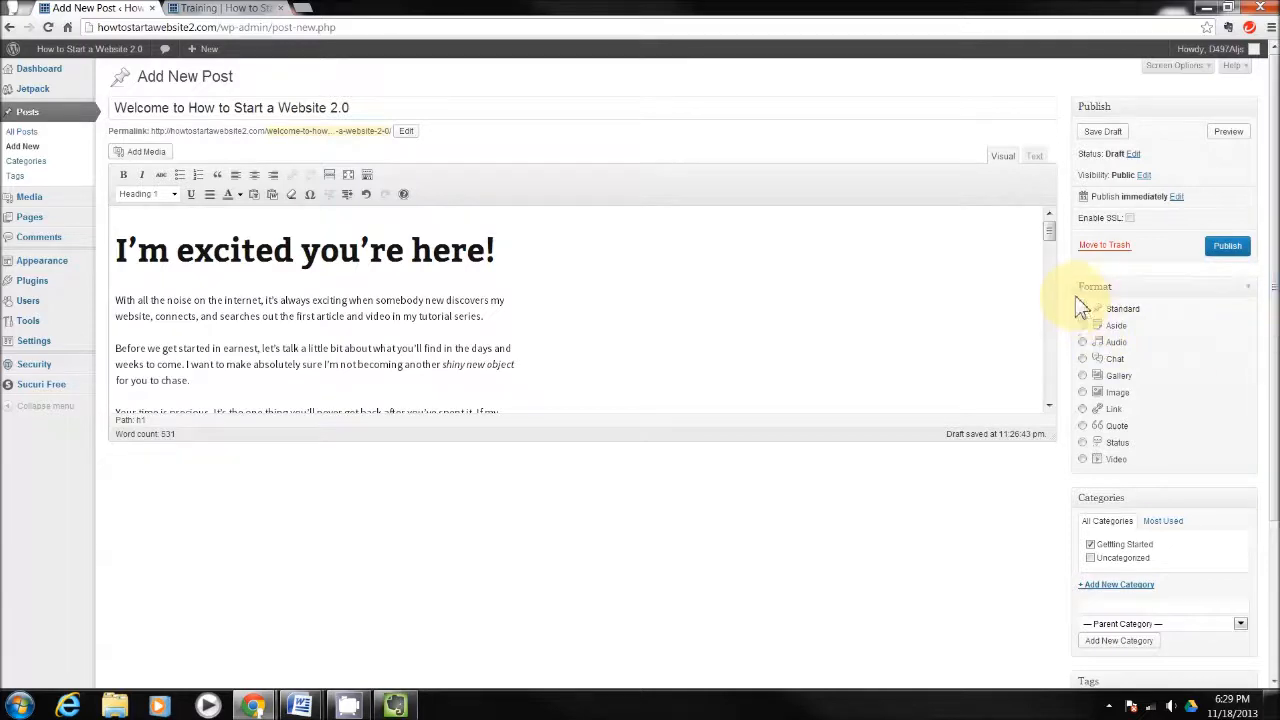
left_click(1228, 247)
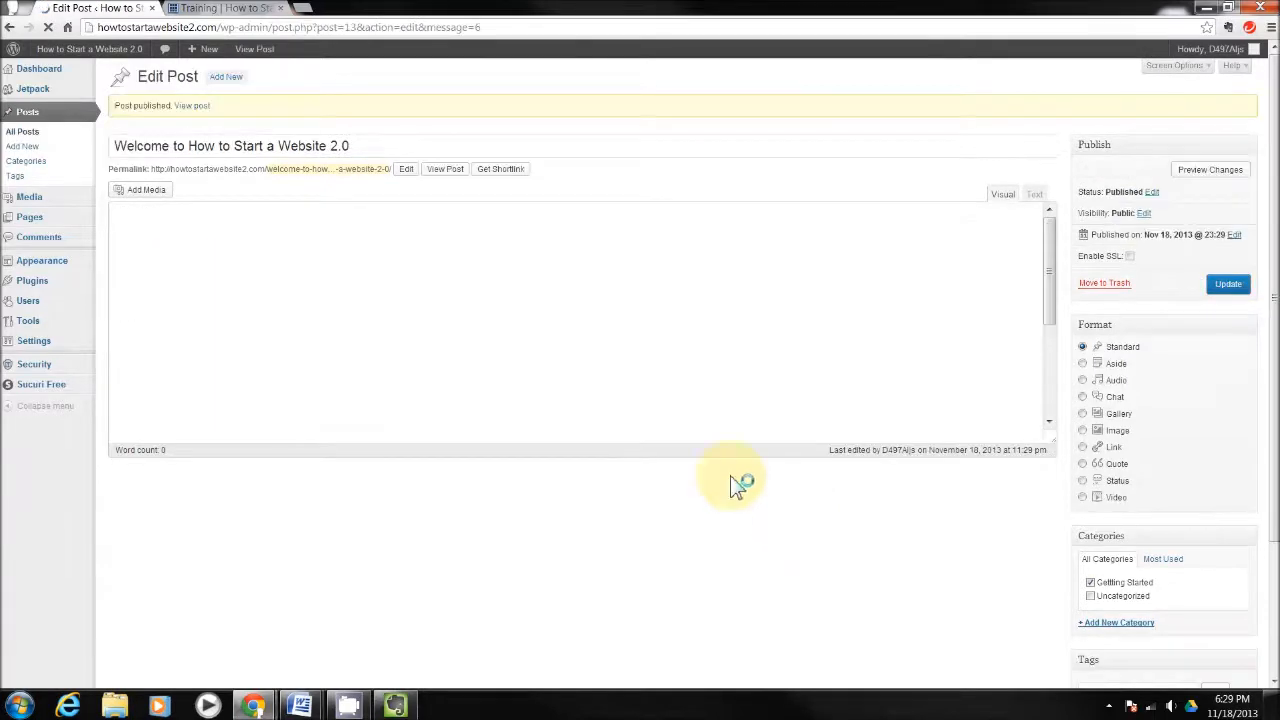
- Reload the Training page on the live site and review the new post down to its embedded video
left_click(240, 10)
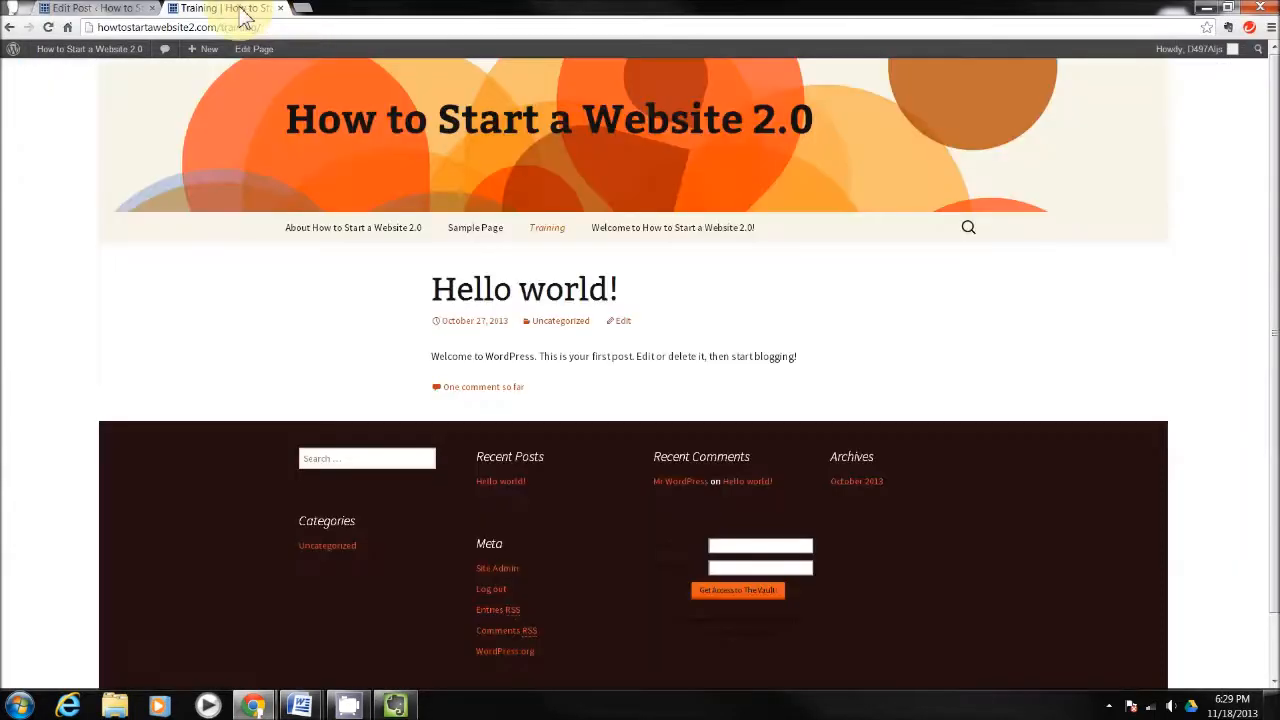
left_click(548, 230)
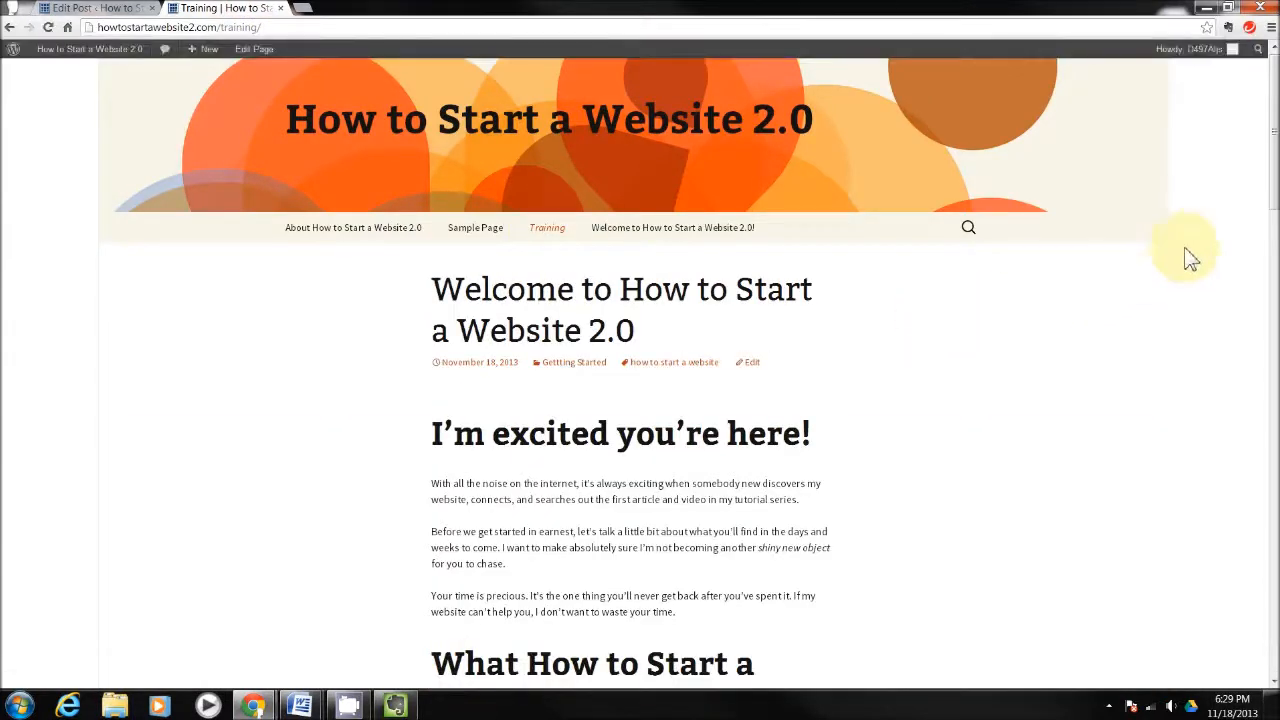
left_click_drag(1273, 170, 1265, 686)
scroll(1200, 514, "up", 5)
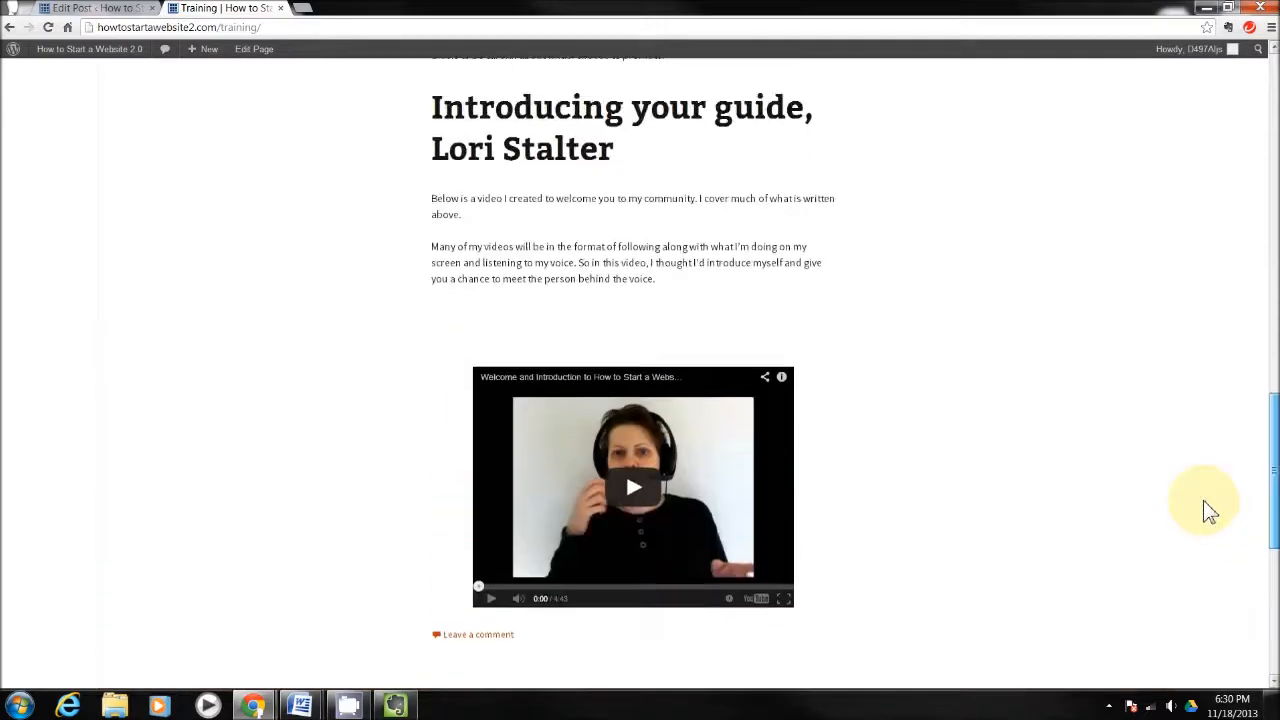
- Examine the Training page's post list down to the "Hello world!" post and back up to the site header
scroll(1195, 577, "down", 1)
scroll(1190, 460, "up", 14)
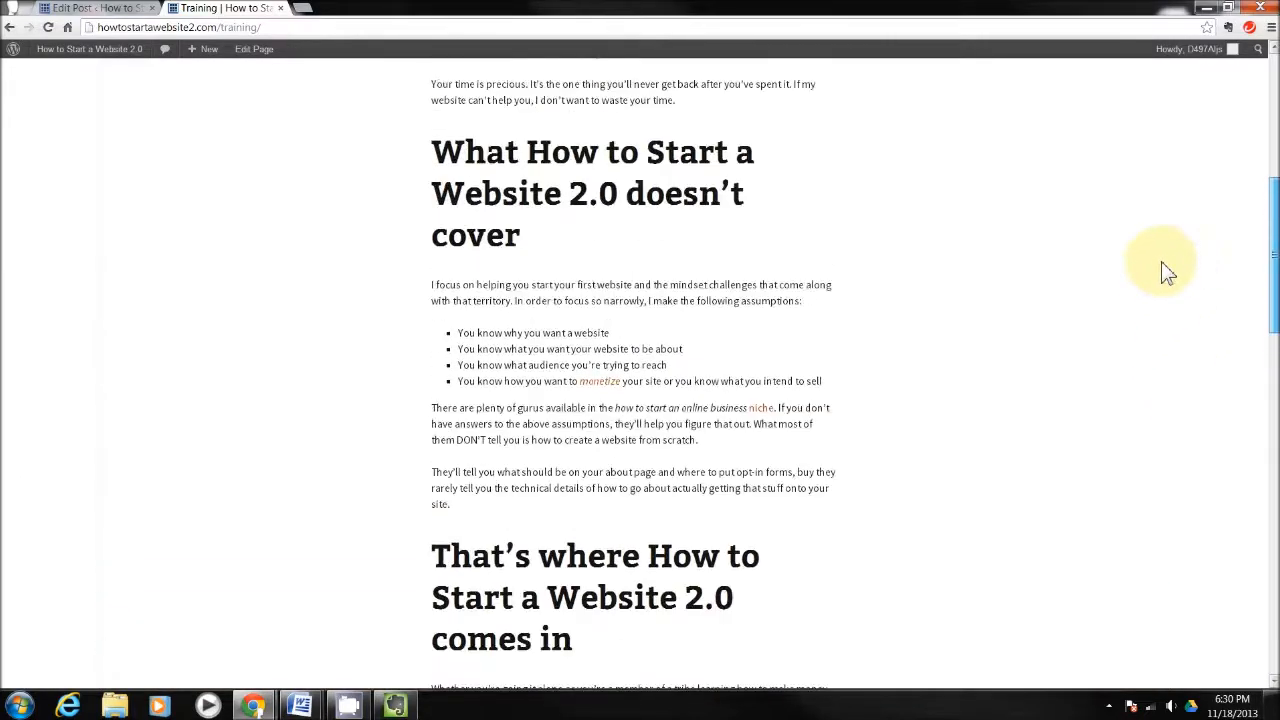
scroll(1173, 205, "up", 2)
scroll(1177, 277, "down", 10)
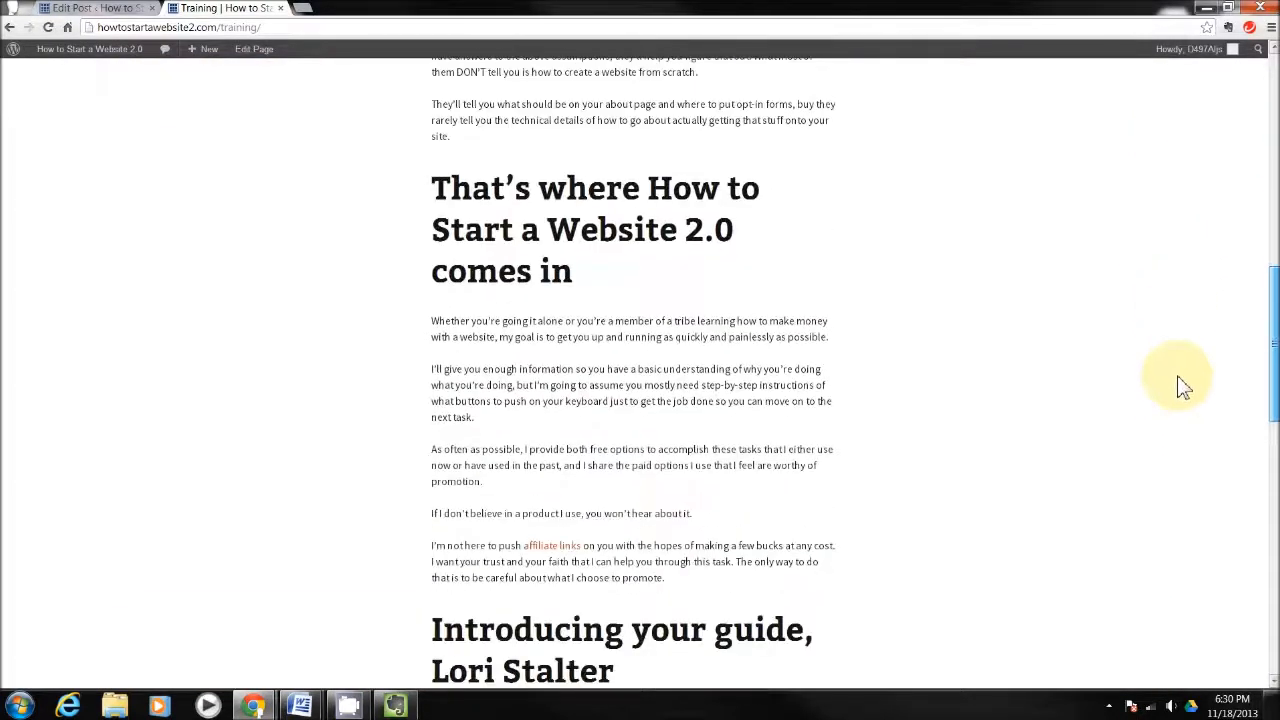
scroll(1190, 440, "down", 6)
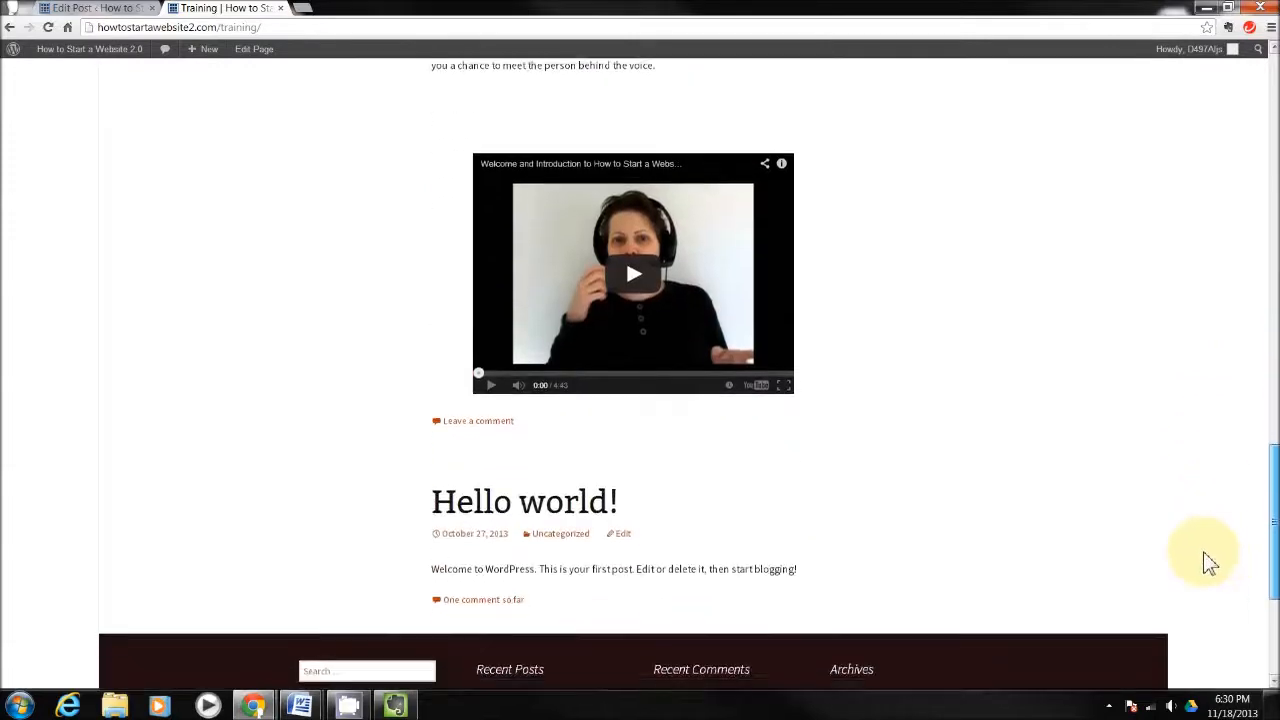
scroll(1206, 563, "up", 2)
scroll(1210, 466, "up", 12)
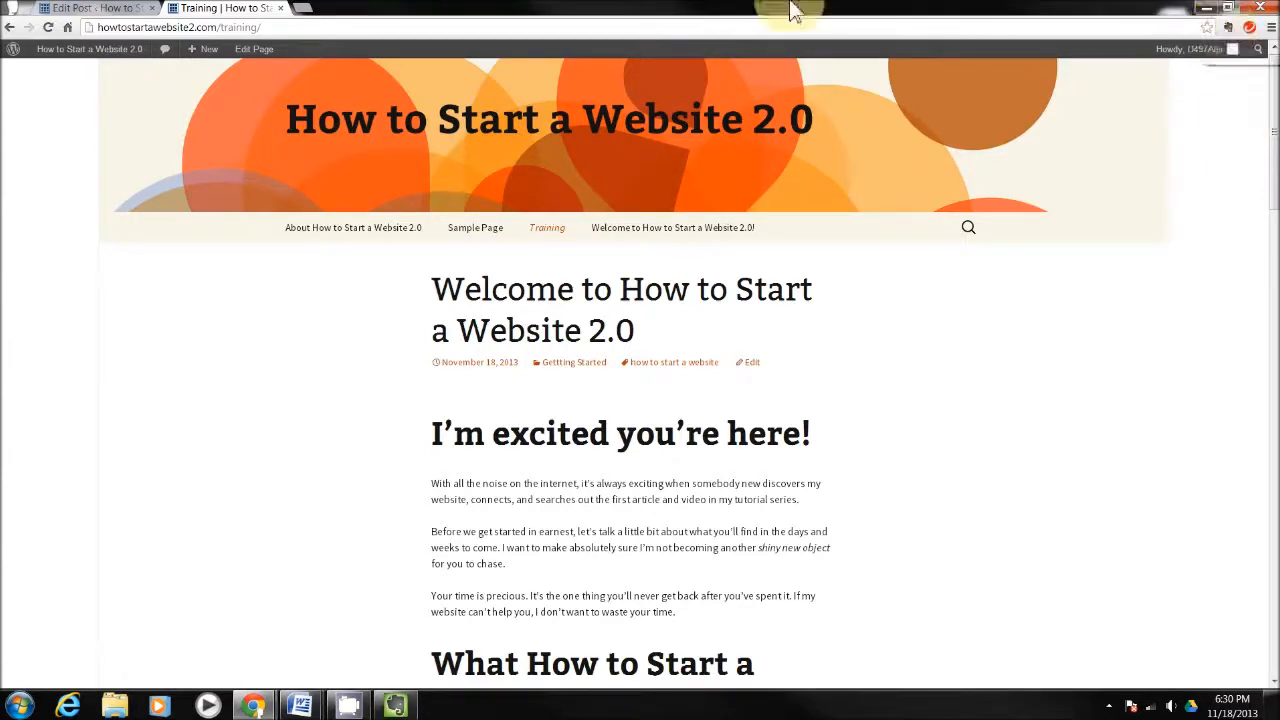
- Open keitorinartist.com in a new browser tab and look over its home page down to the footer
left_click(304, 9)
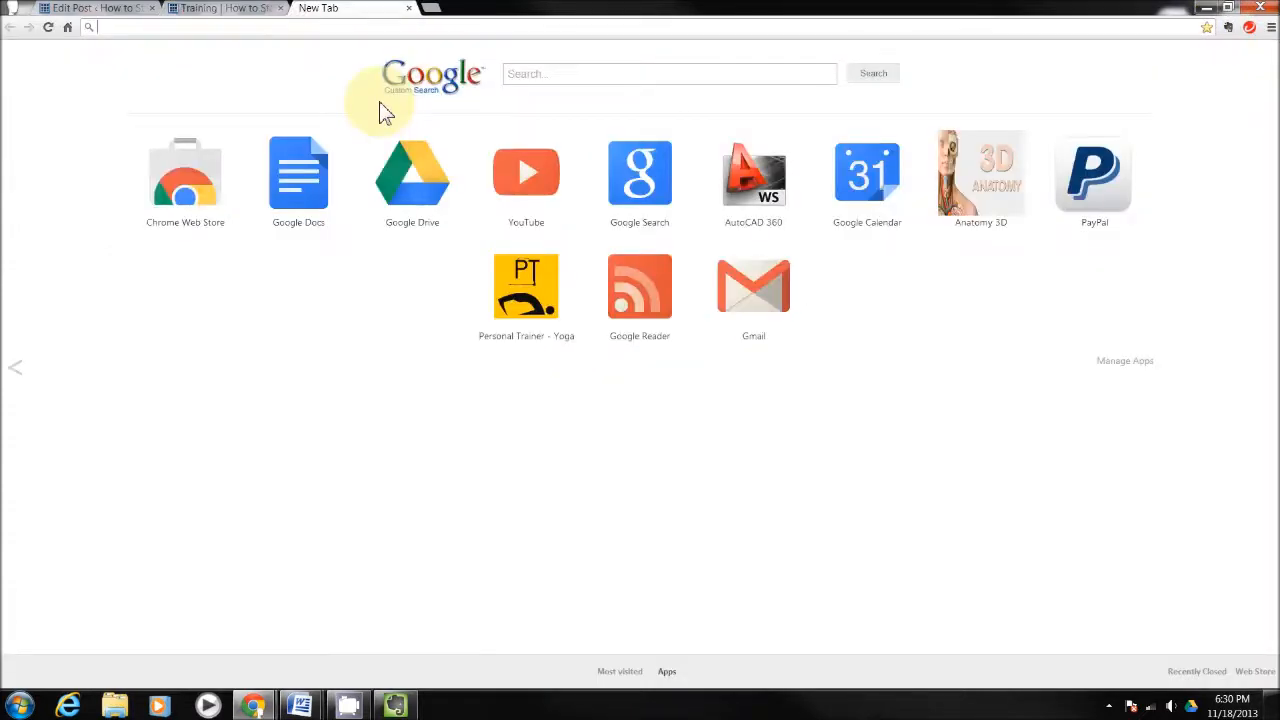
type("keitorinartist.com")
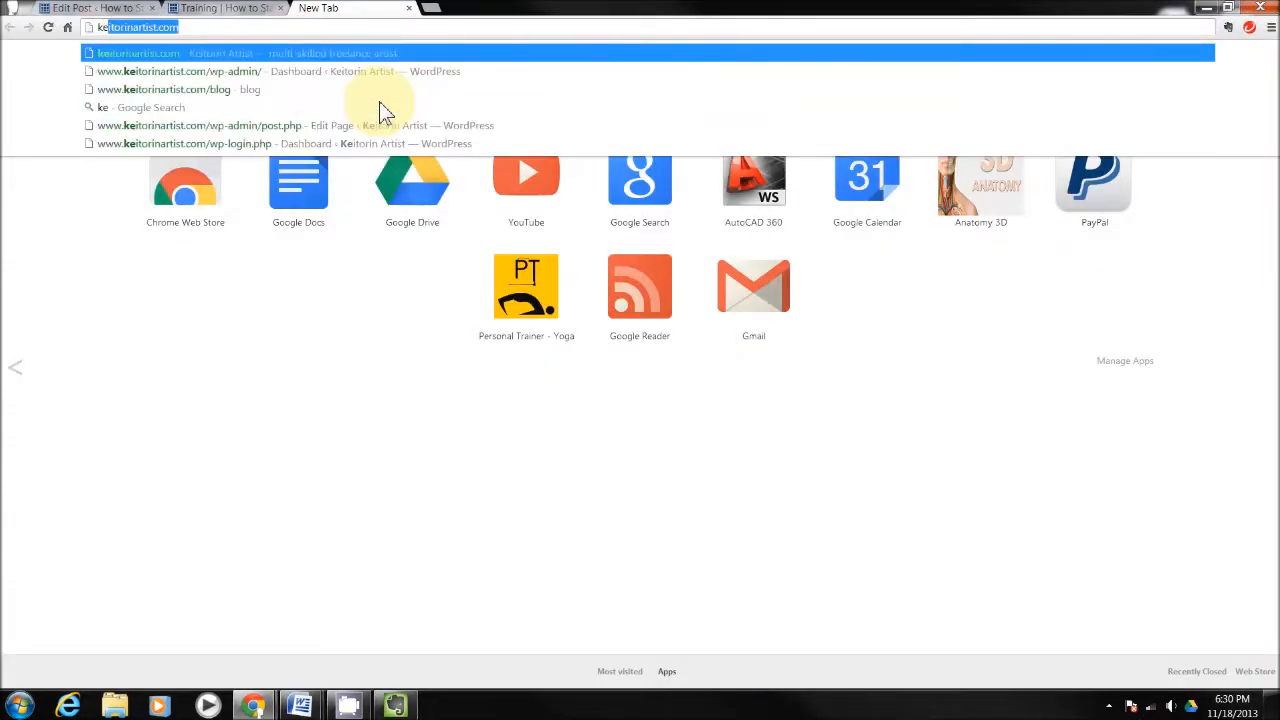
key("Right")
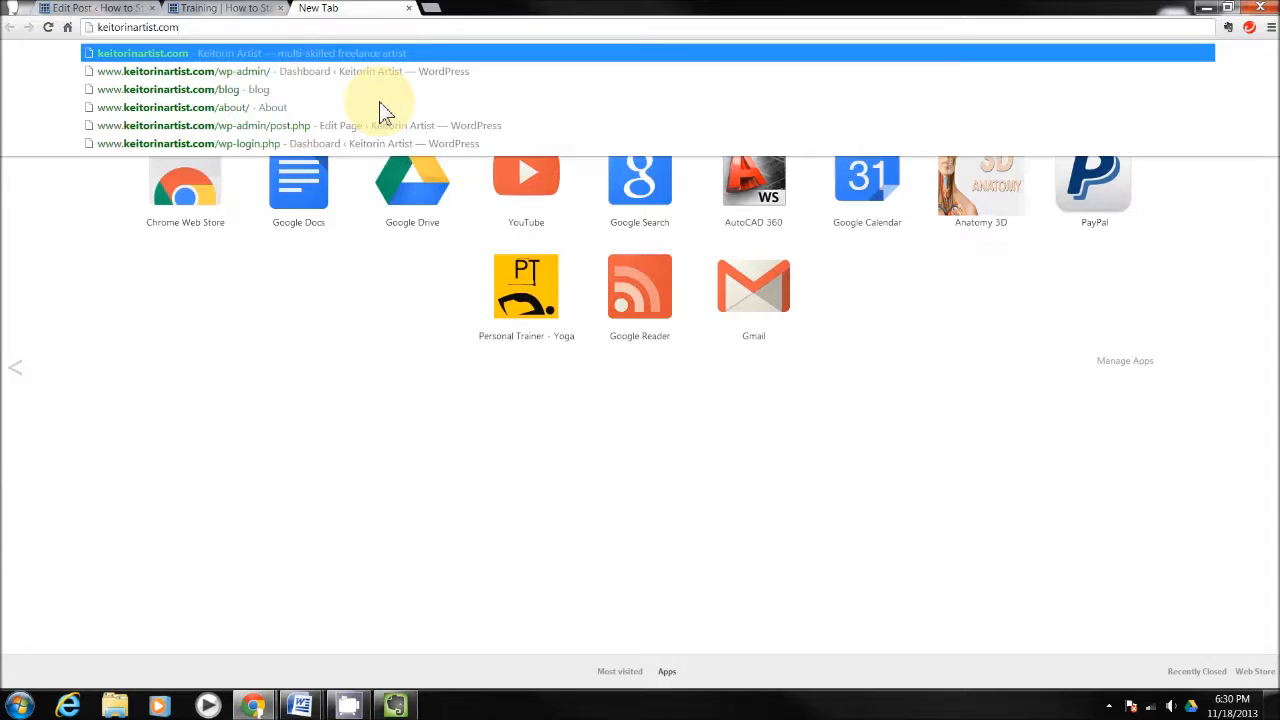
key("Return")
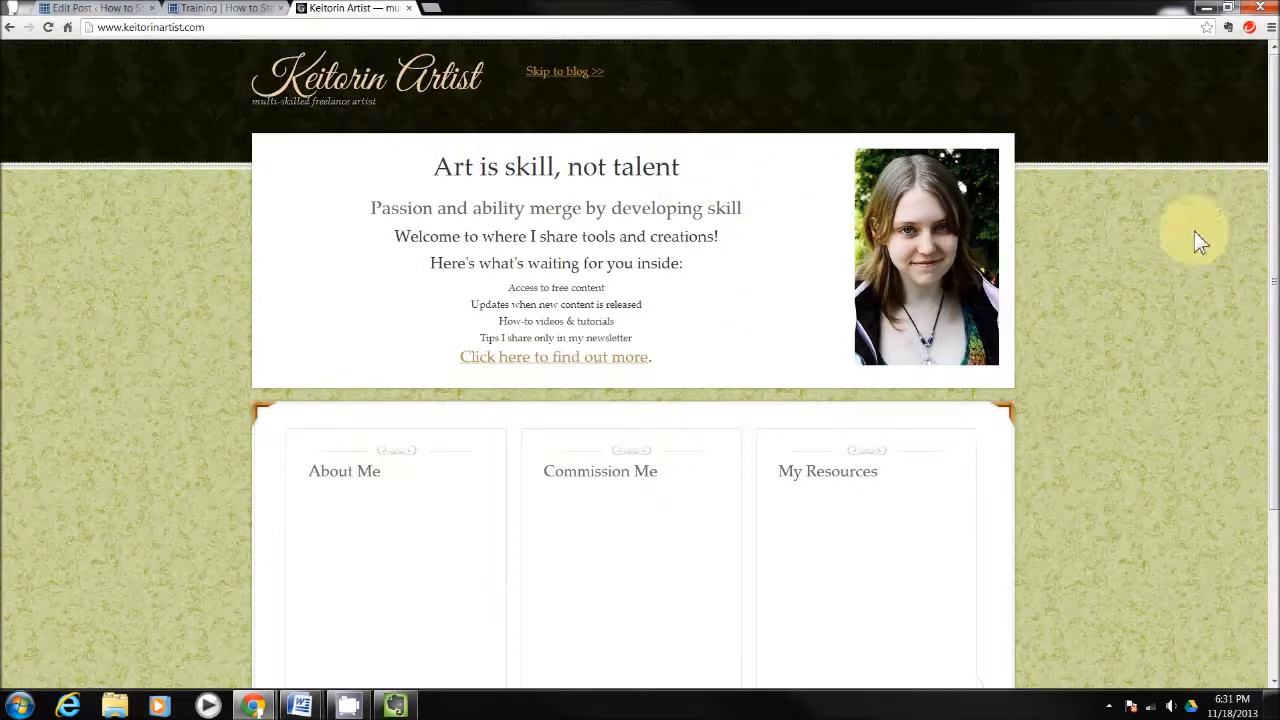
left_click_drag(1273, 215, 1273, 432)
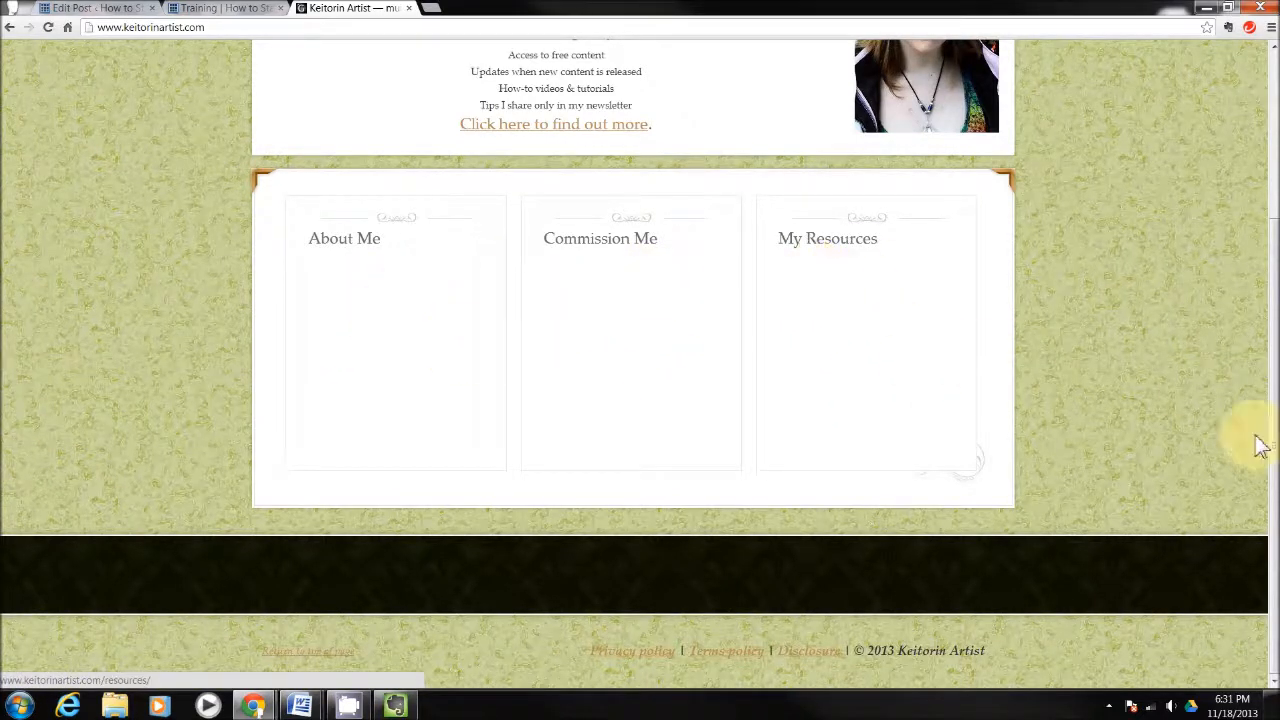
left_click_drag(1273, 447, 1251, 200)
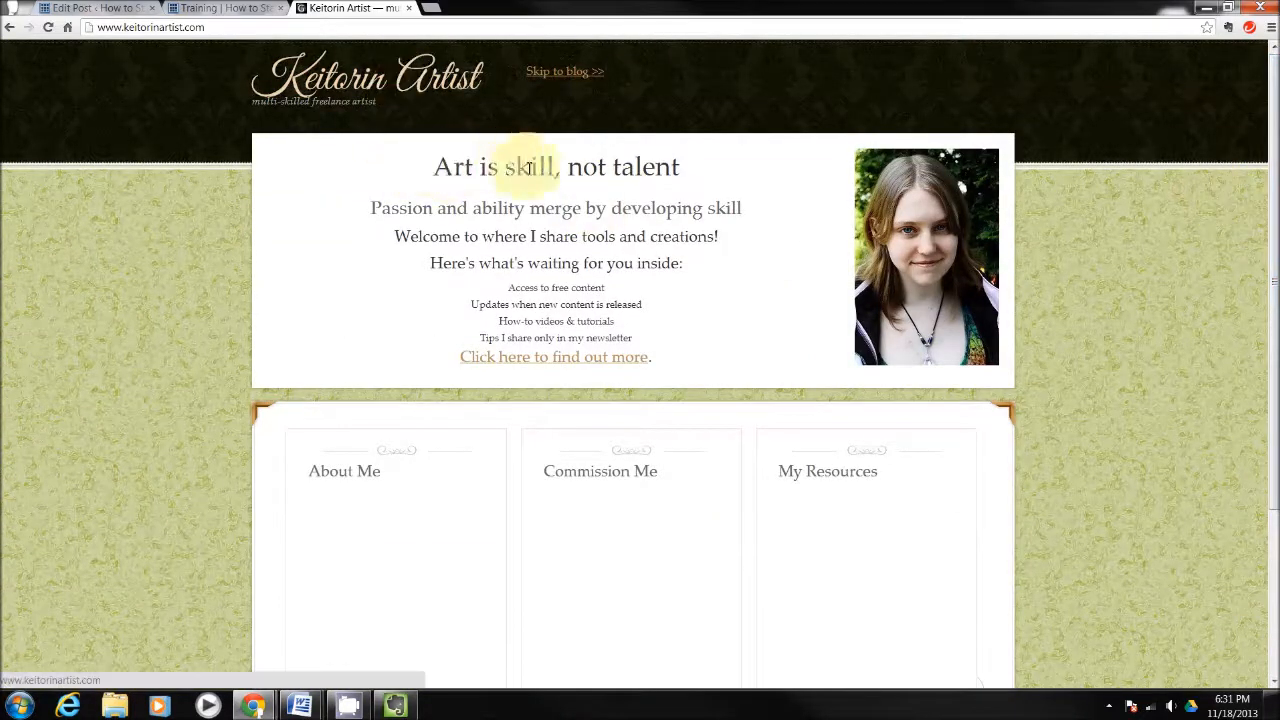
- View the example site's membership sign-up page, then its blog page from the home page
left_click(562, 360)
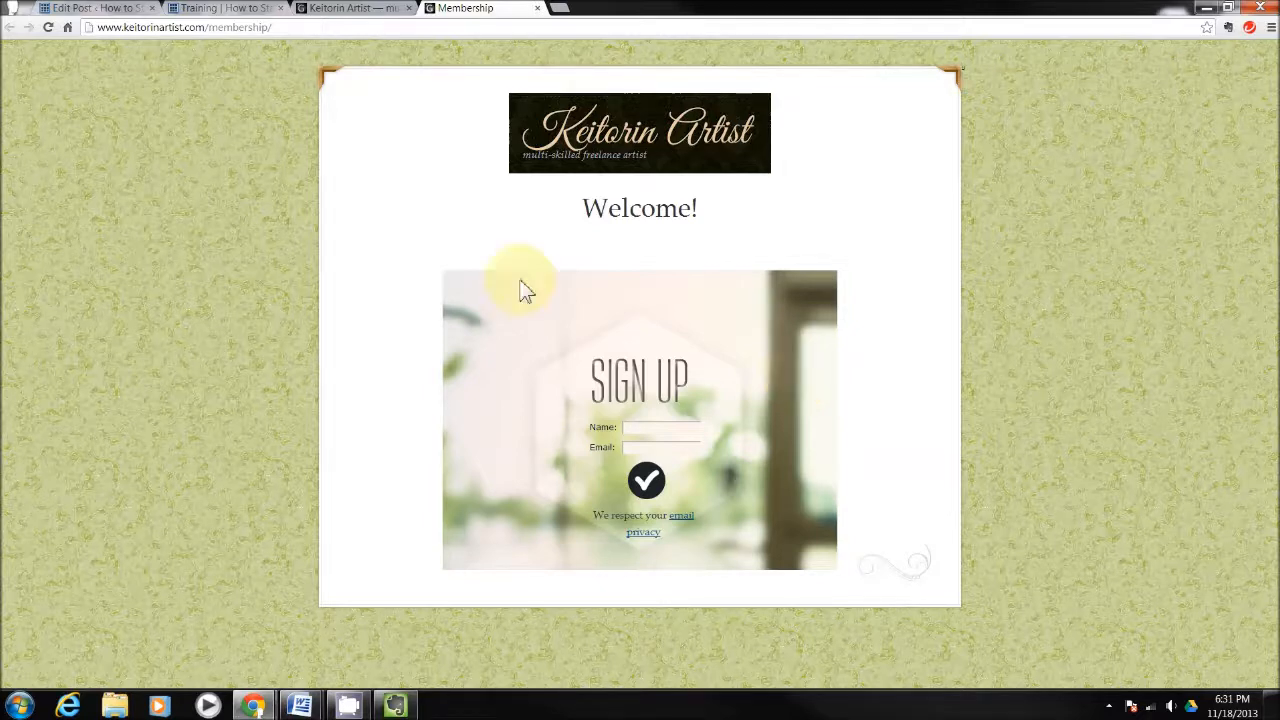
left_click(383, 10)
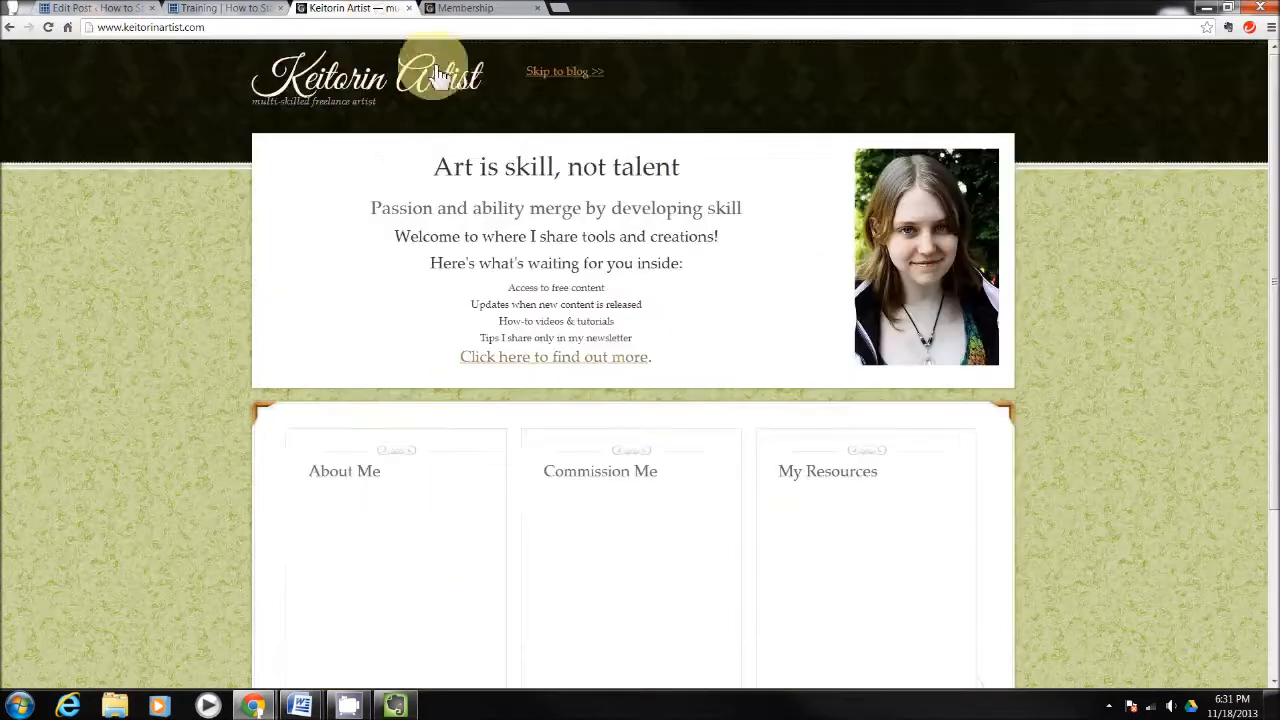
left_click(566, 76)
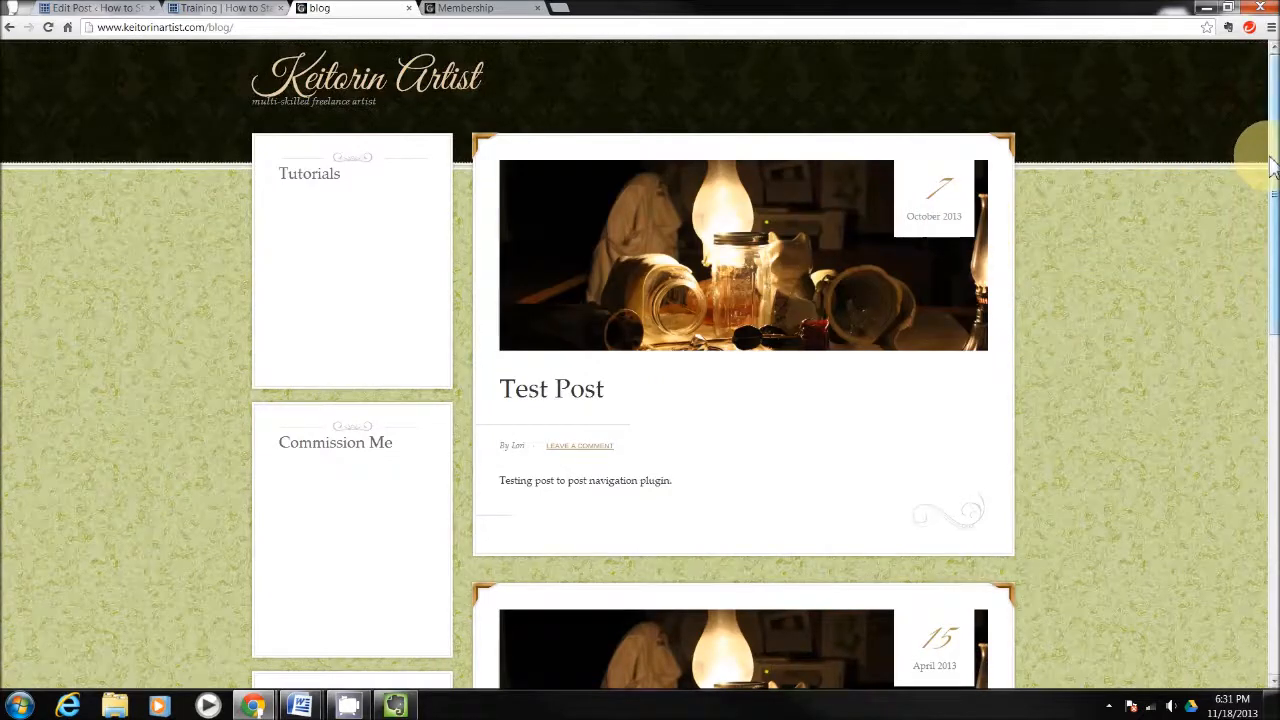
mouse_move(1273, 160)
left_mouse_down()
mouse_move(1274, 422)
mouse_move(1274, 158)
left_mouse_up()
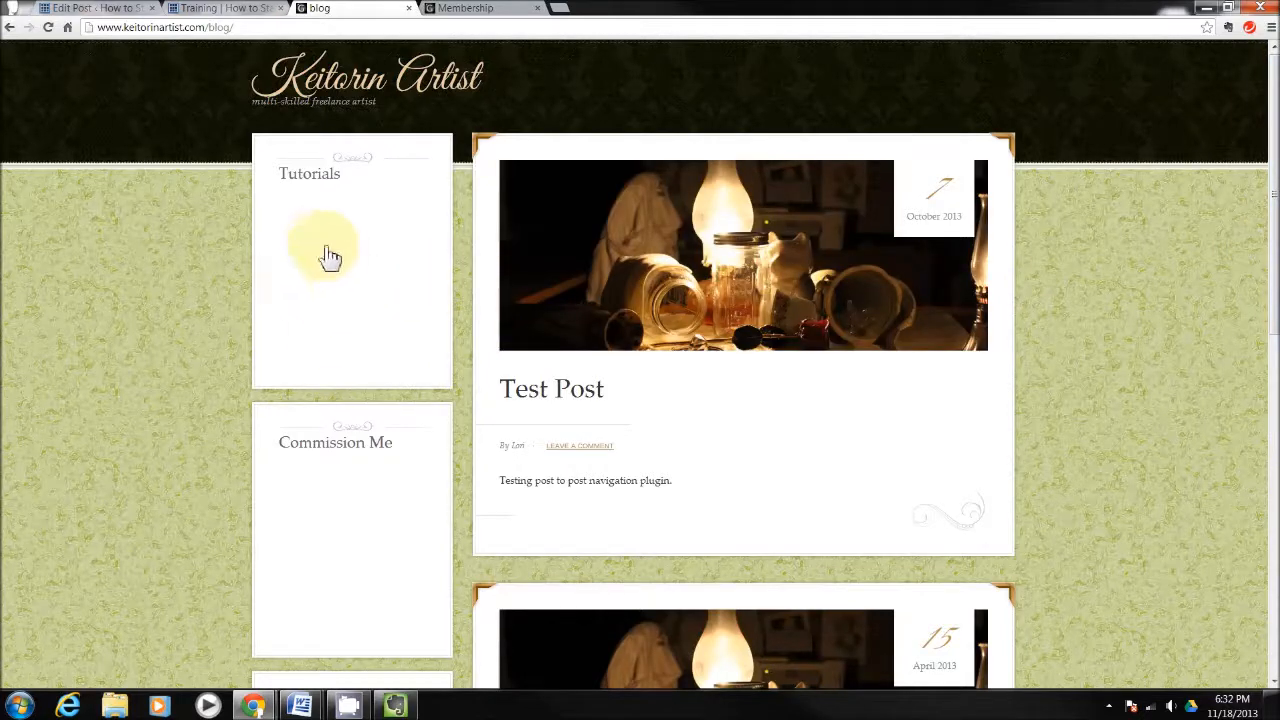
- View the example site's Tutorials and Commissions pages, and go back to the Tutorials page
left_click(362, 275)
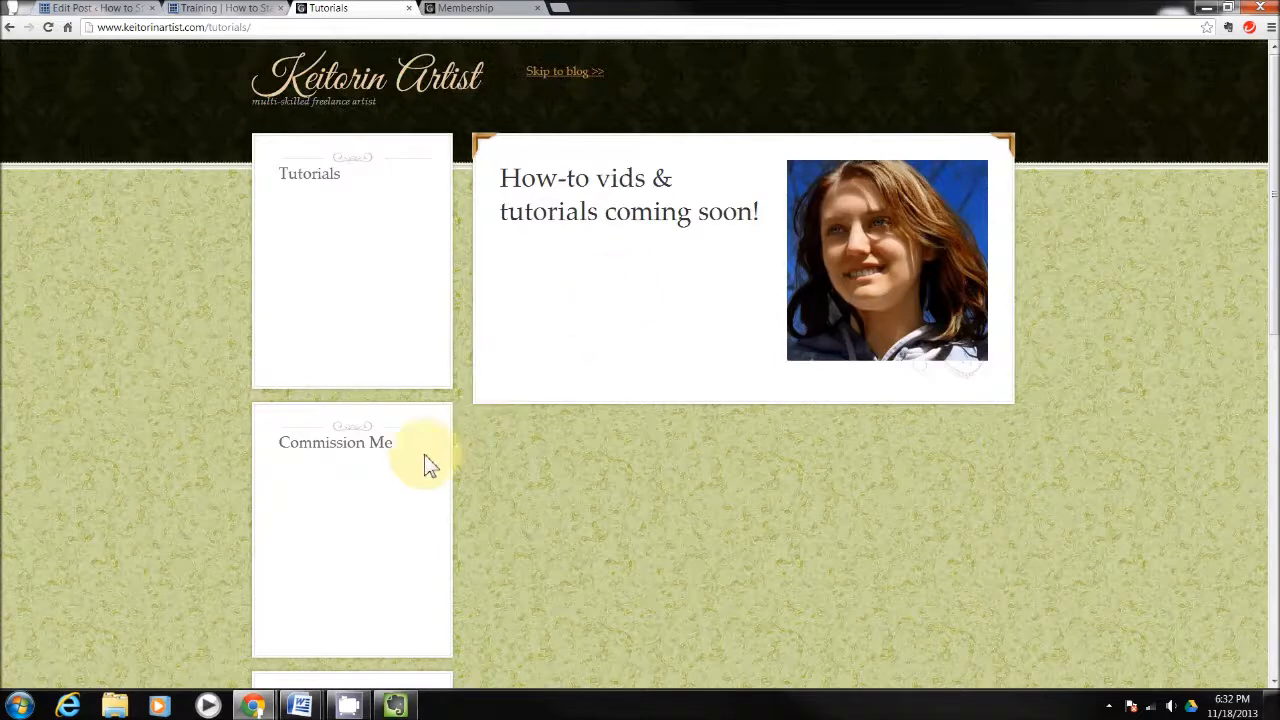
left_click(396, 496)
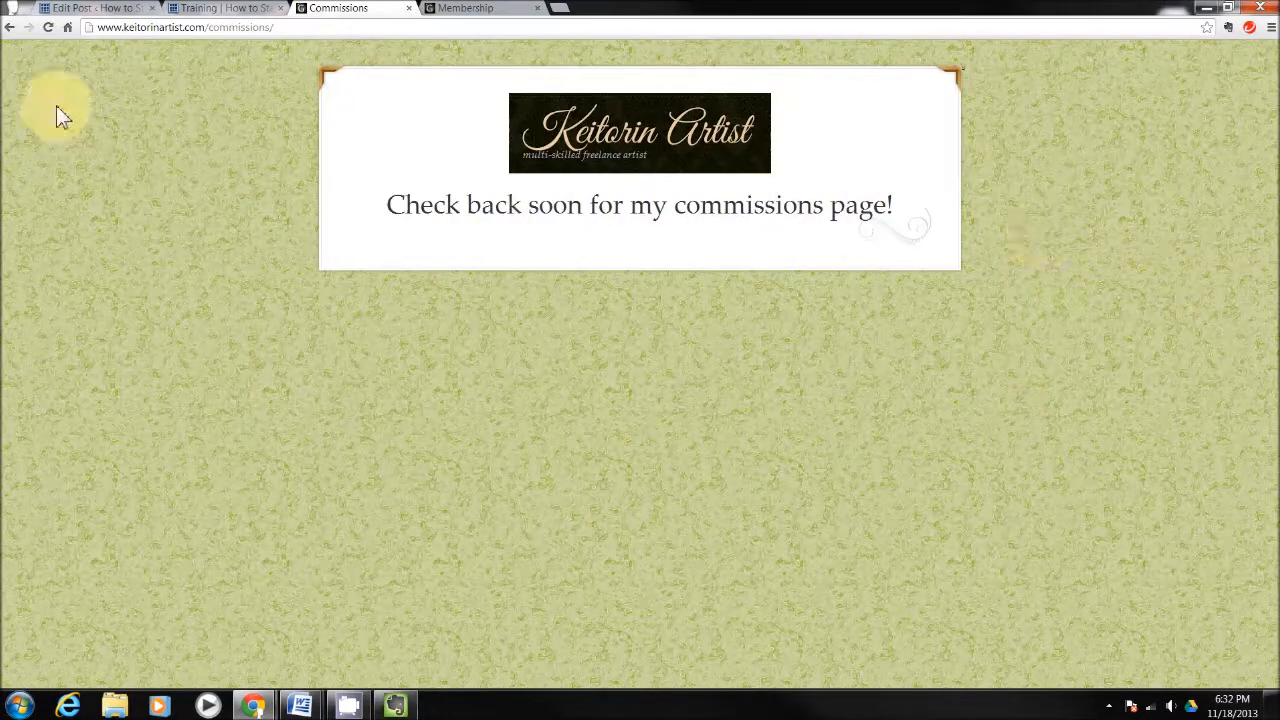
left_click(14, 28)
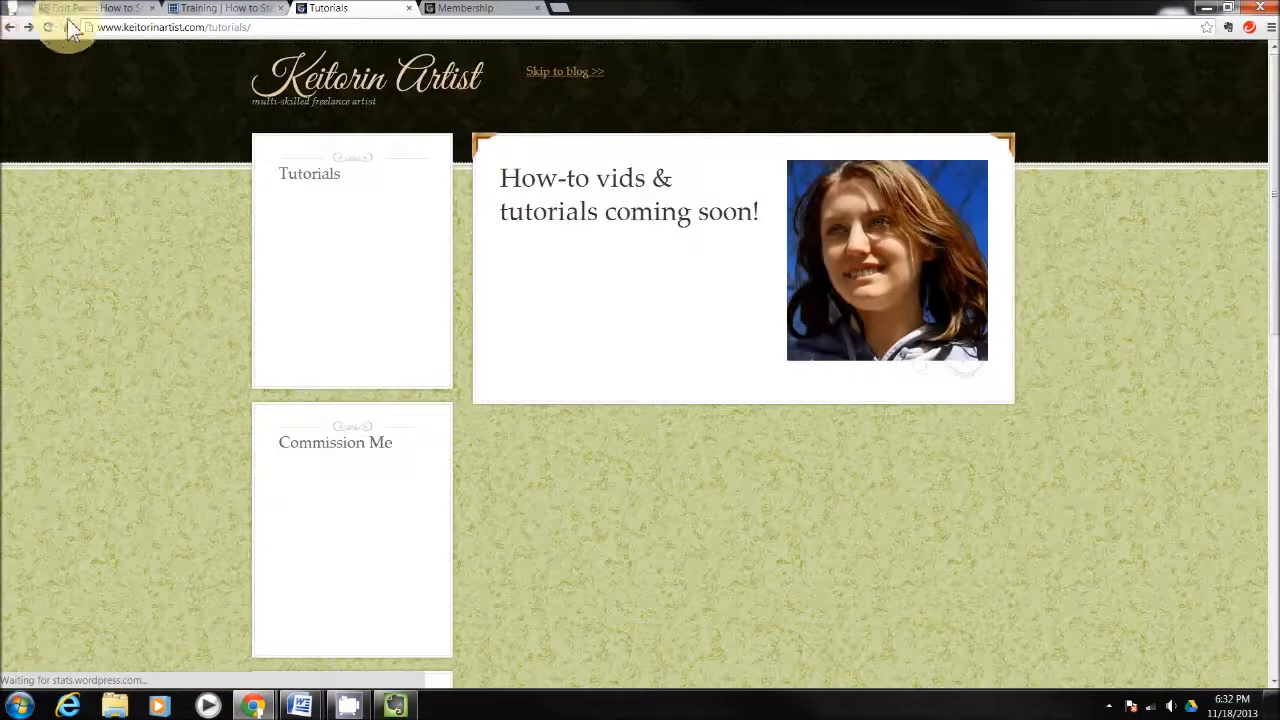
- Publish a new post titled "This is a test post" with the text "Check back soon for more content...." and view it on the Training page
left_click(90, 8)
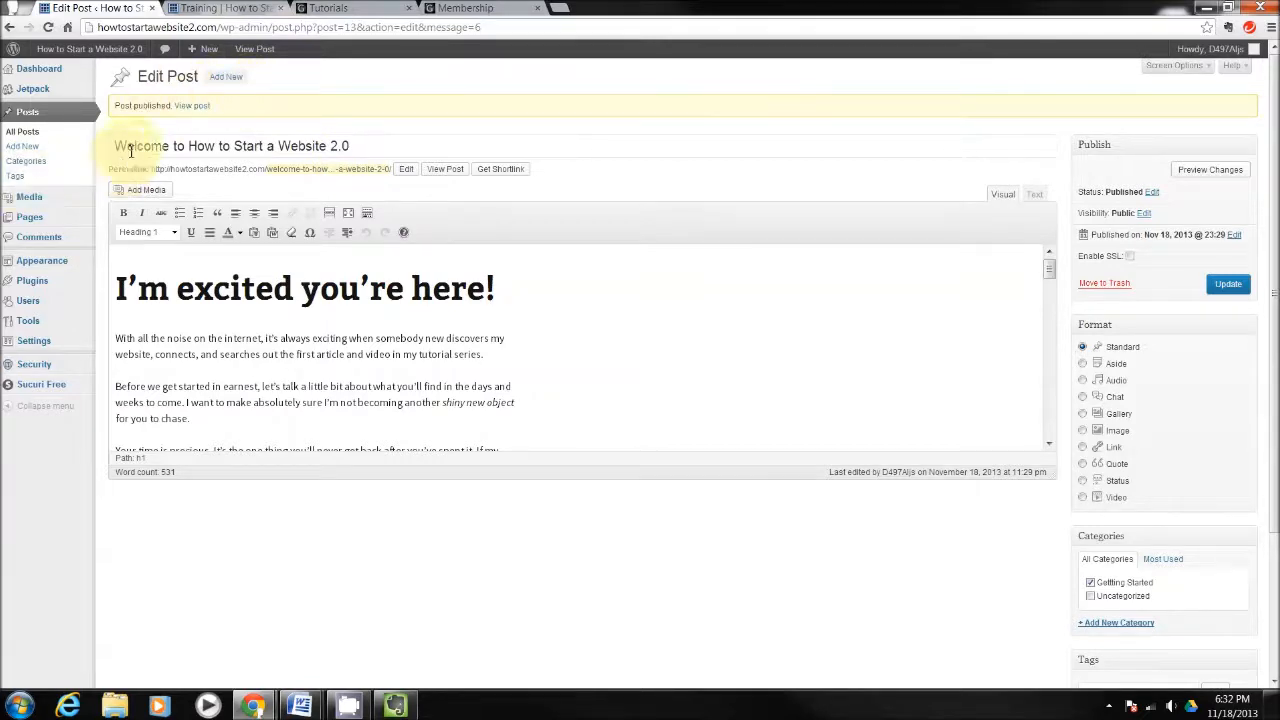
left_click(226, 80)
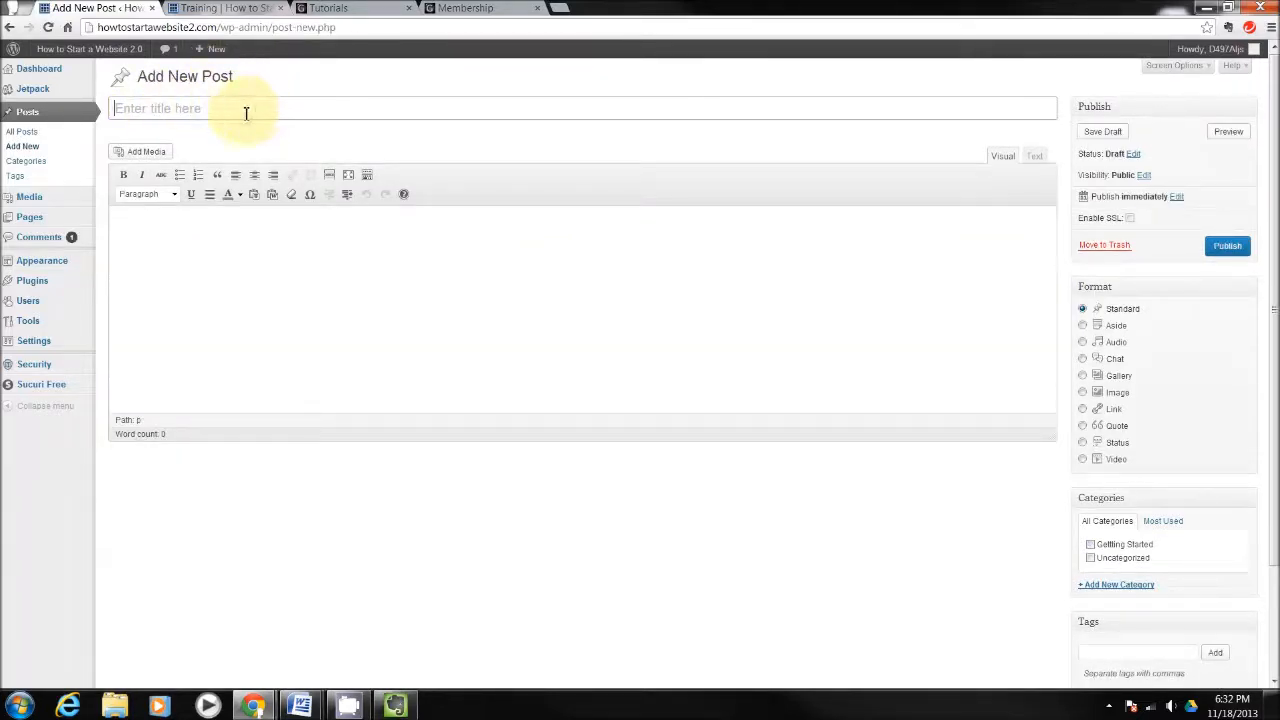
type("This is a test post")
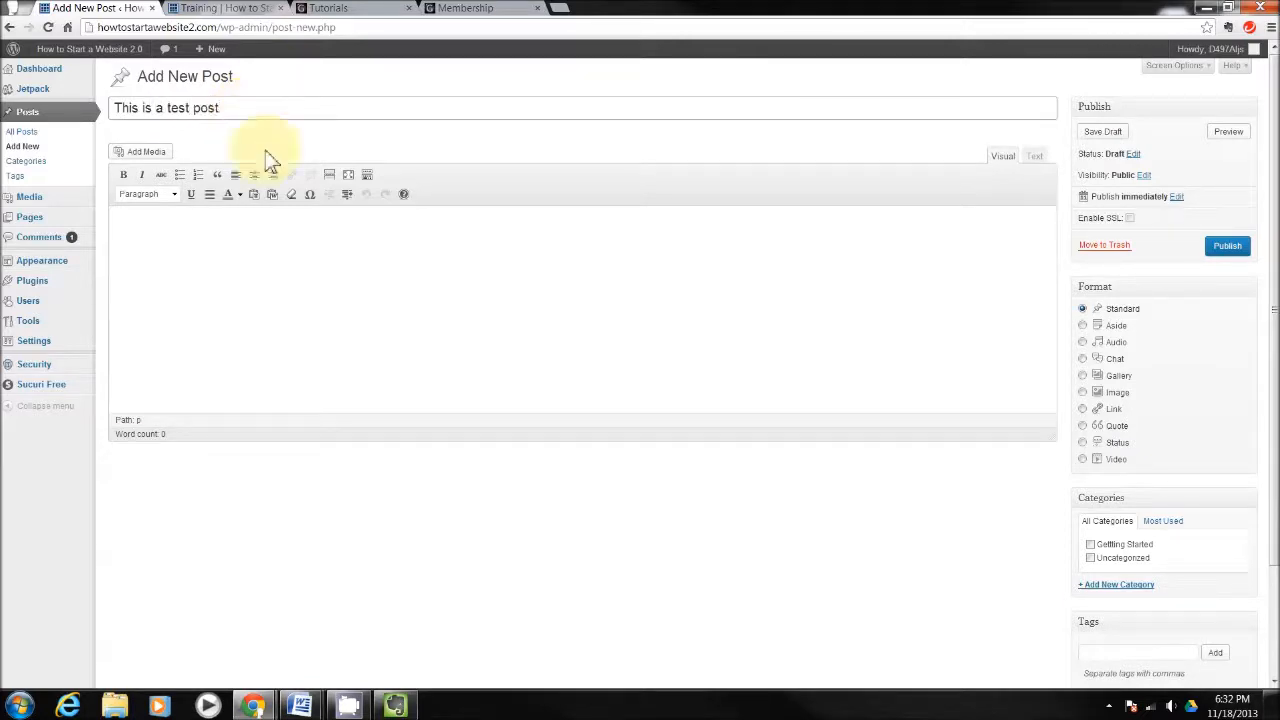
left_click(318, 296)
type("Check back soon for more content...")
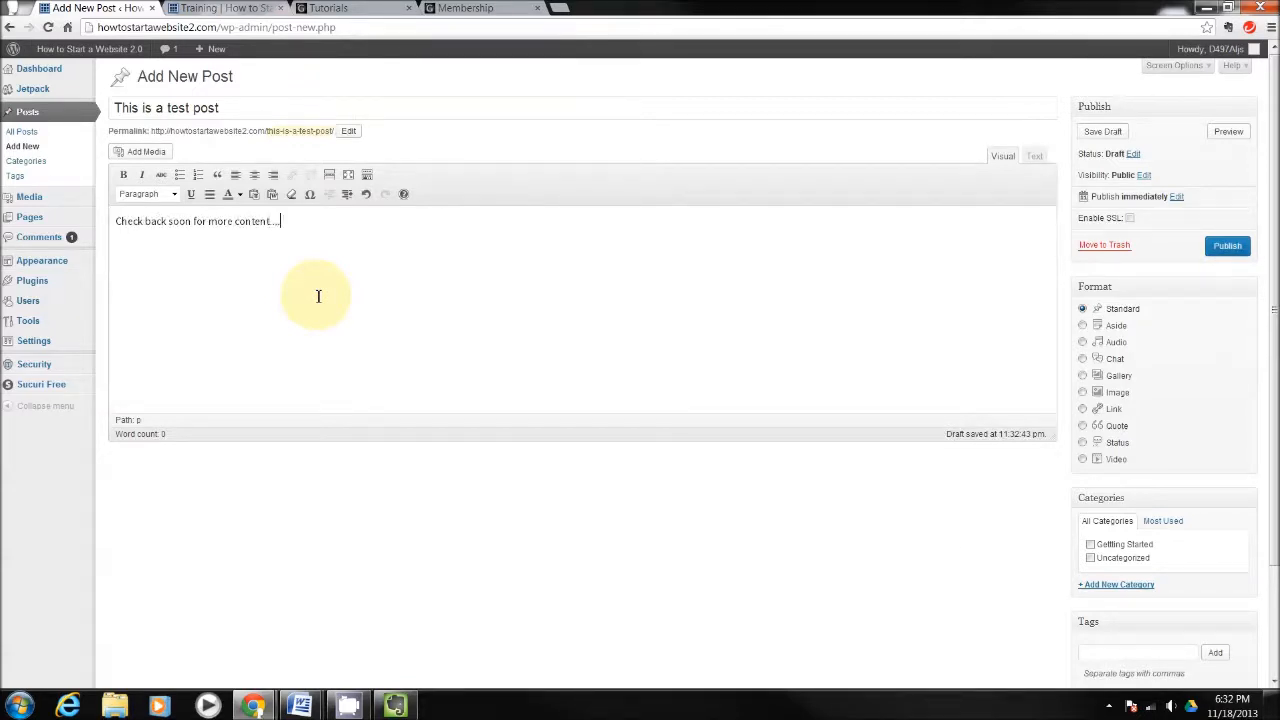
left_click(1228, 248)
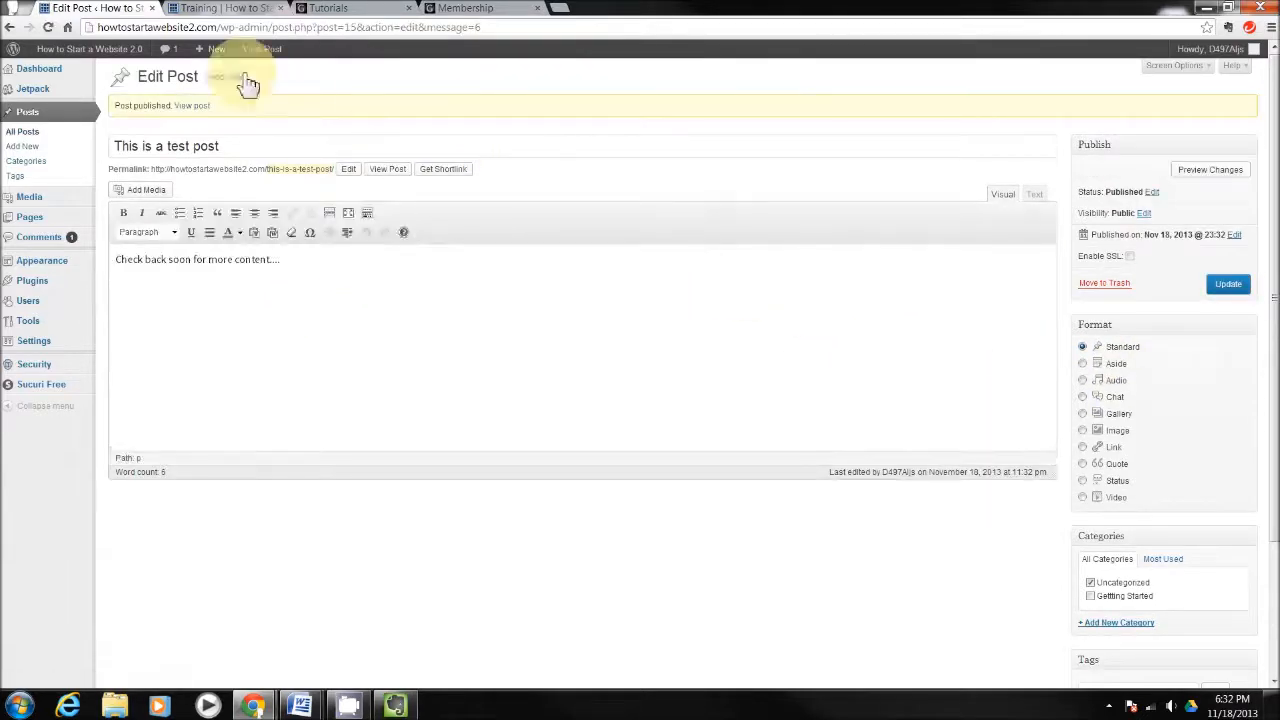
left_click(233, 10)
left_click(545, 229)
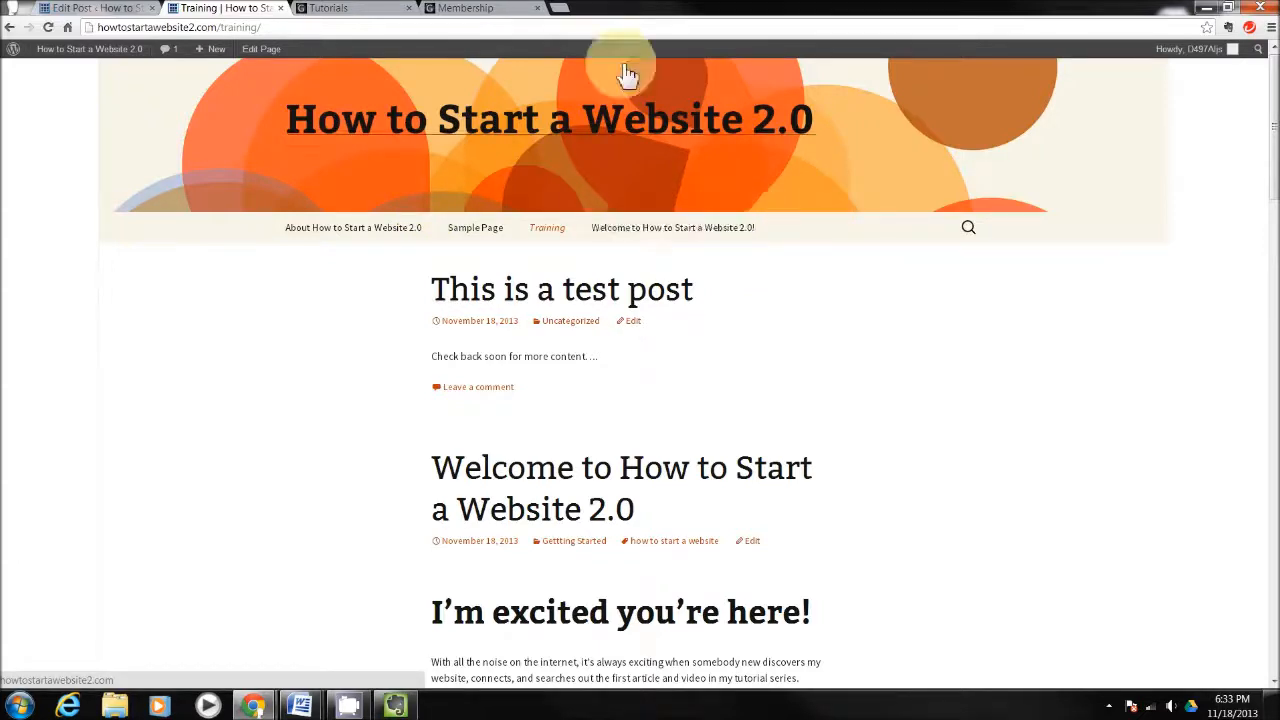
- Examine the layout and sidebar boxes of the example site's Tutorials page, and return to the test post's editor
left_click(478, 8)
left_click(345, 10)
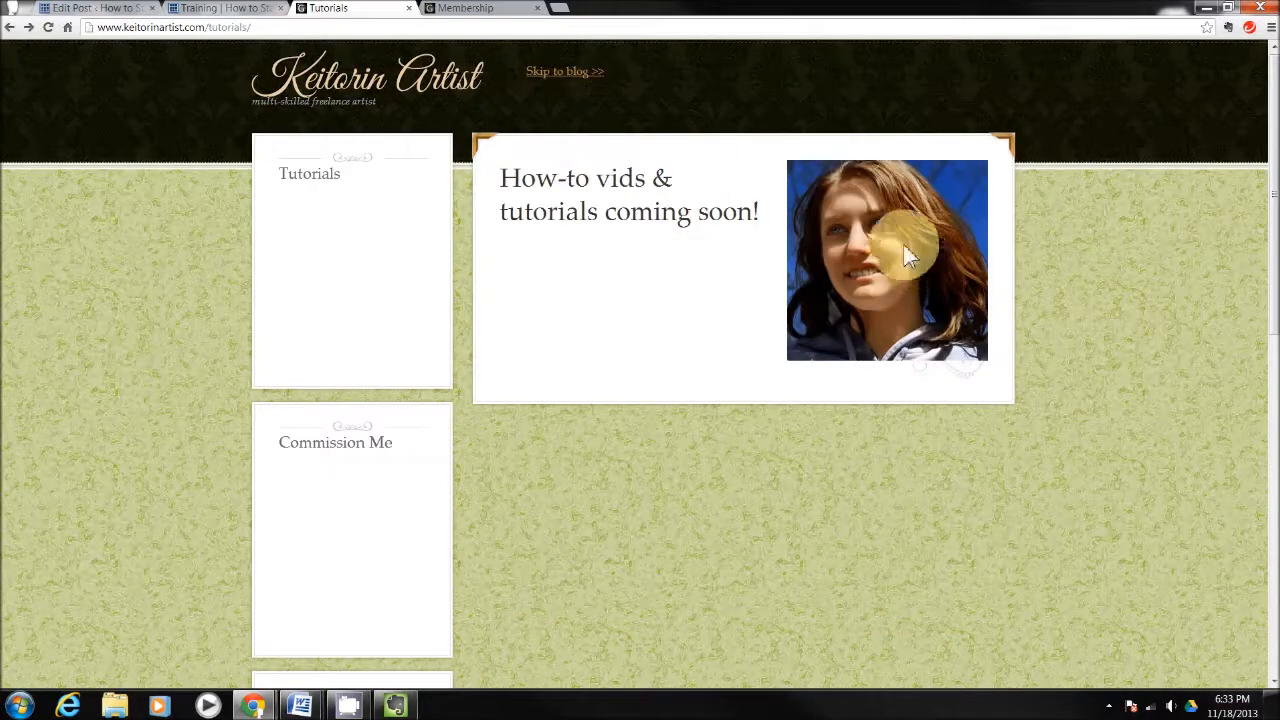
left_click_drag(1263, 250, 1255, 460)
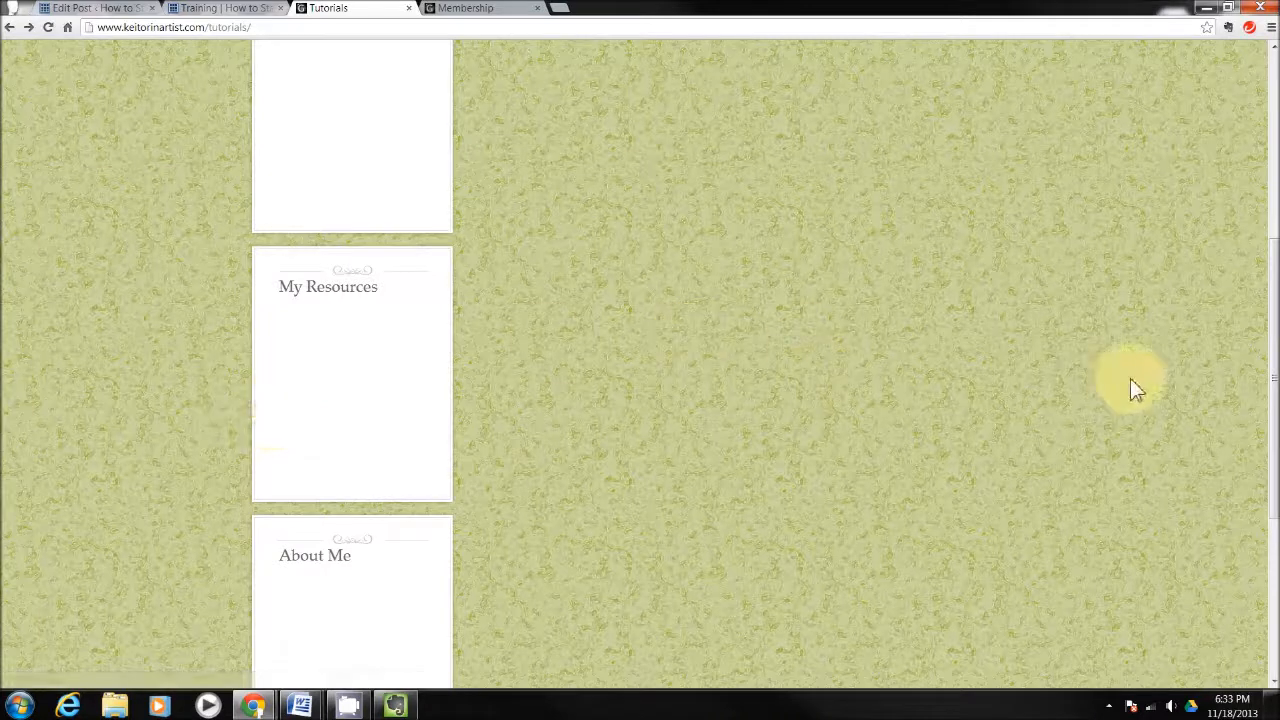
left_click_drag(1272, 392, 1215, 186)
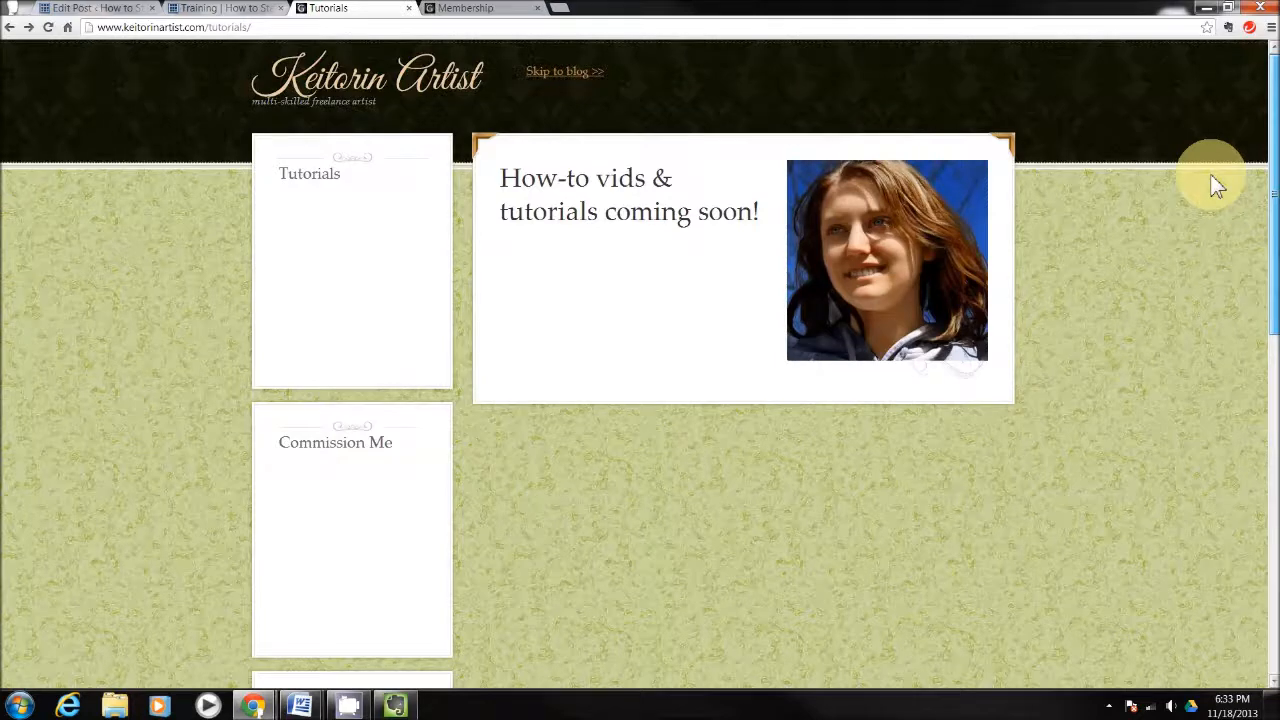
left_click(105, 8)
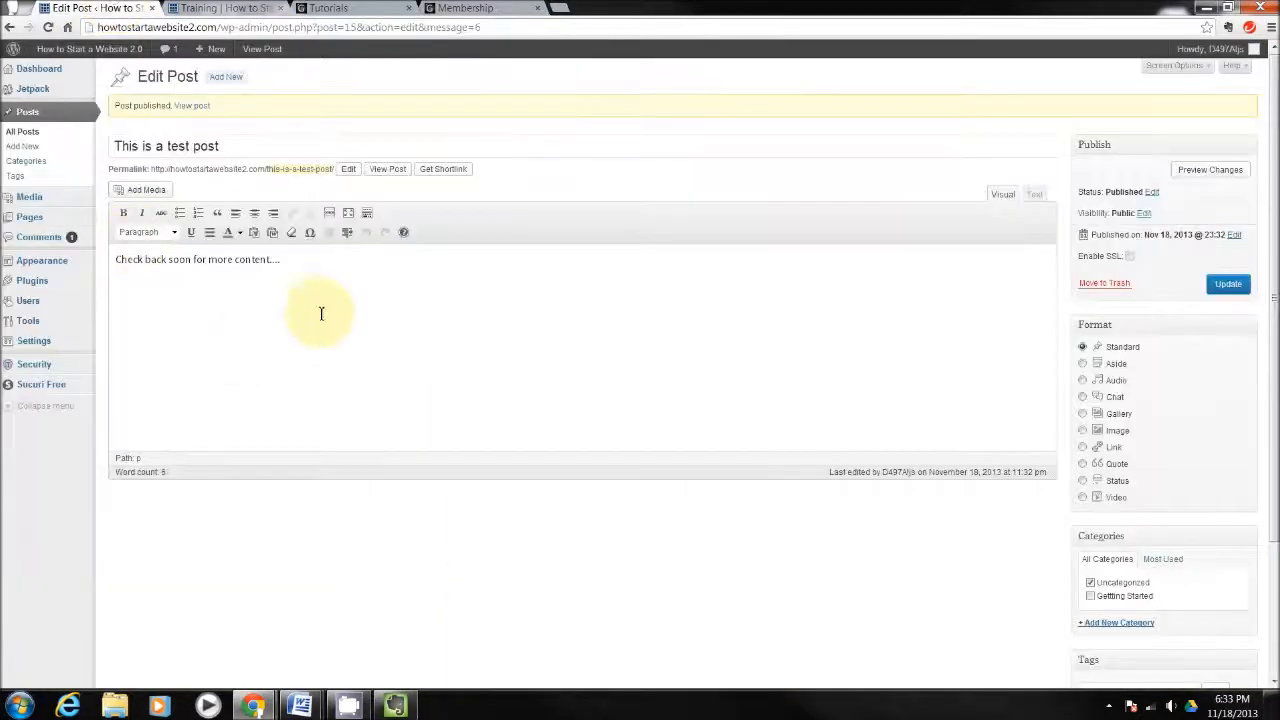